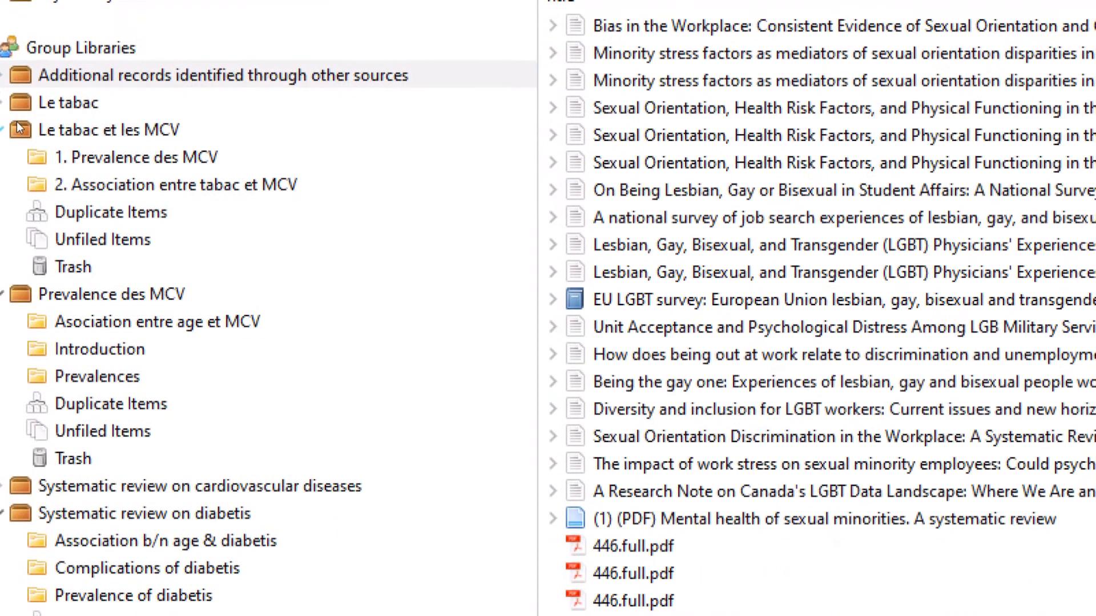
Look through the Le tabac et les MCV and Prevalence des MCV groups, then open My Library
{"action": "left_click", "coordinate": [36, 250]}
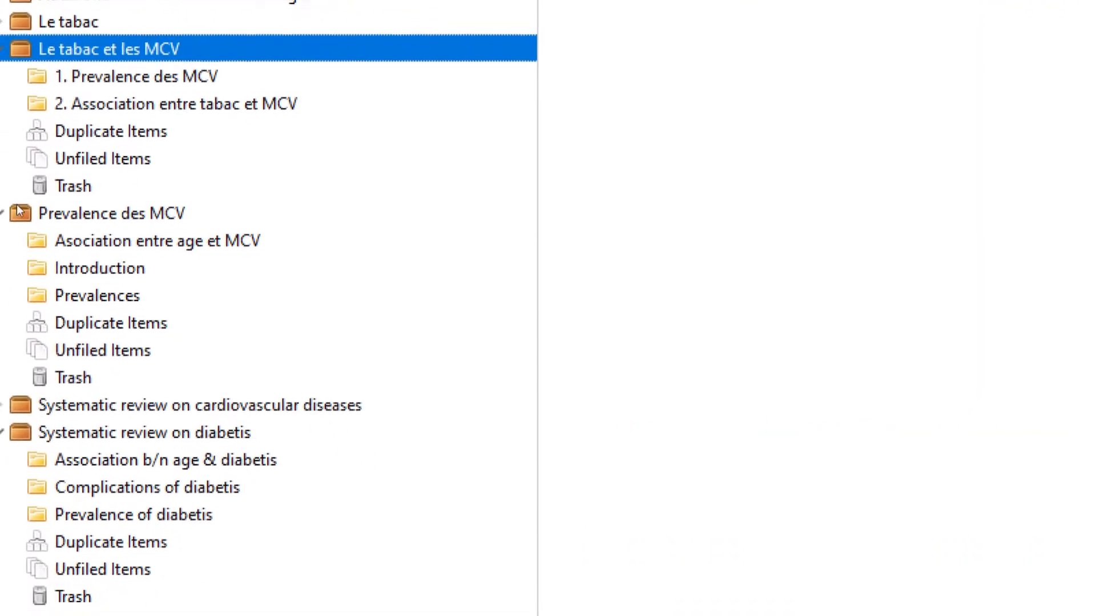
{"action": "left_click", "coordinate": [18, 293]}
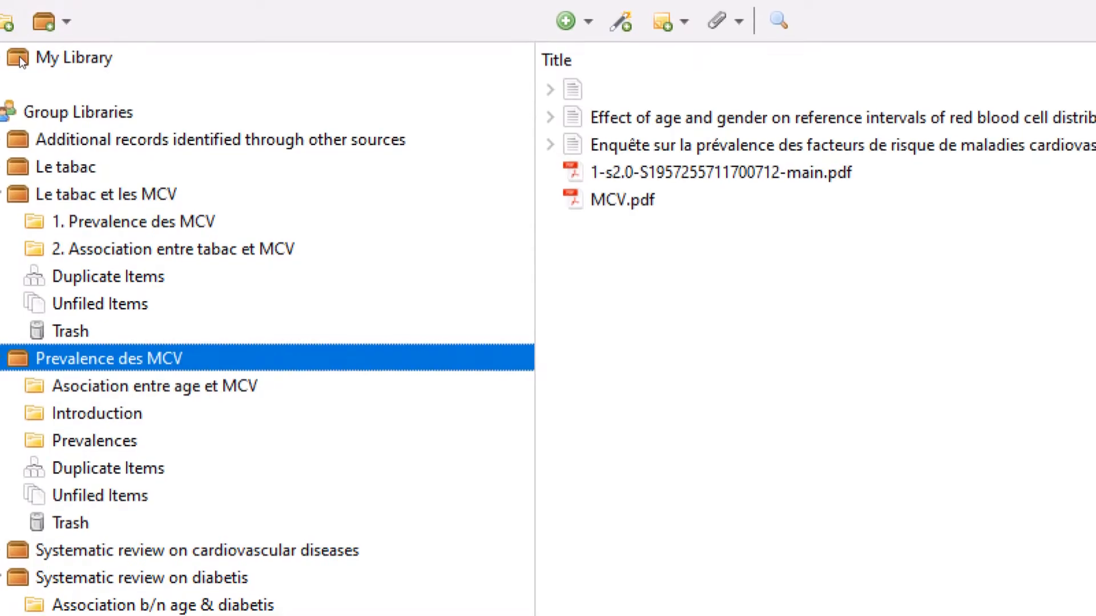
{"action": "left_click", "coordinate": [21, 60]}
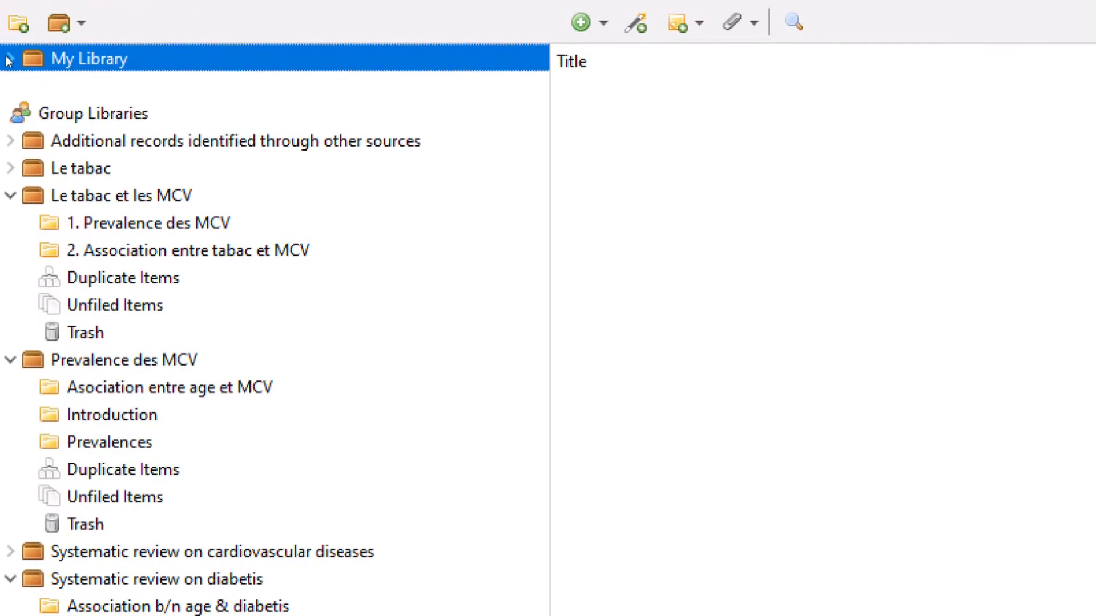
Expand My Library, view the 1. Prevalence des MCV subcollection, then return to Le tabac et les MCV
{"action": "left_click", "coordinate": [9, 60]}
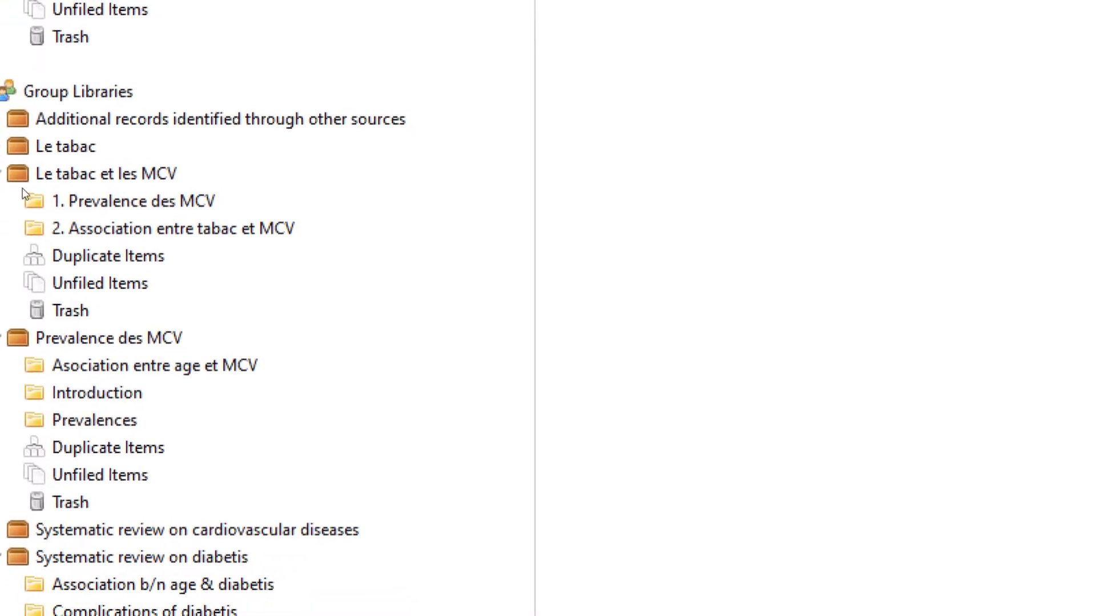
{"action": "left_click", "coordinate": [30, 196]}
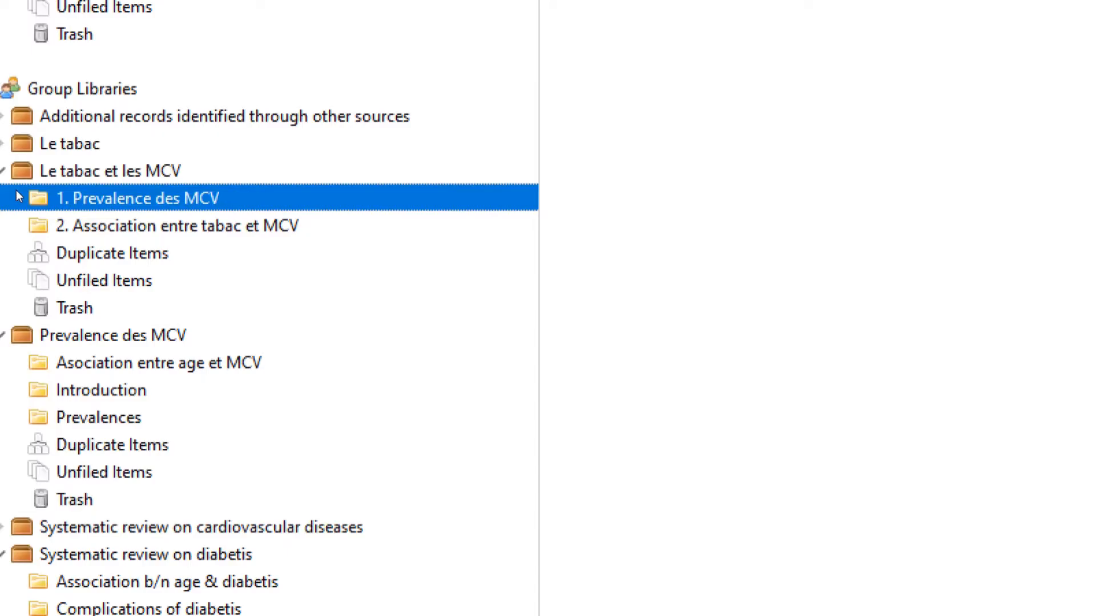
{"action": "left_click", "coordinate": [11, 171]}
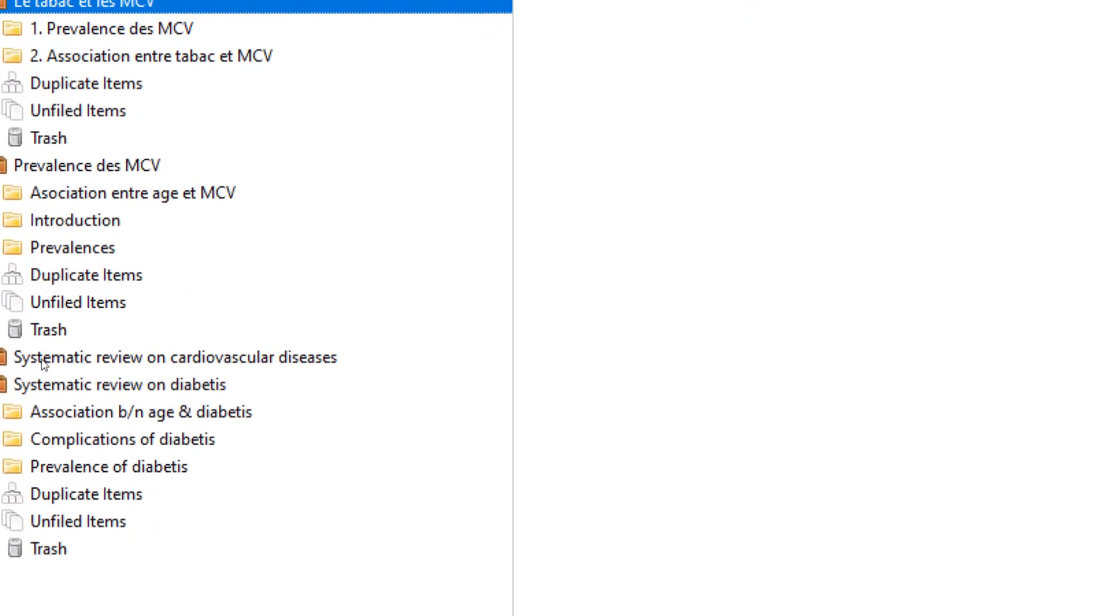
Expand Systematic review on cardiovascular diseases and open its Prevalence of cardiovascular diseases subcollection
{"action": "left_click", "coordinate": [40, 362]}
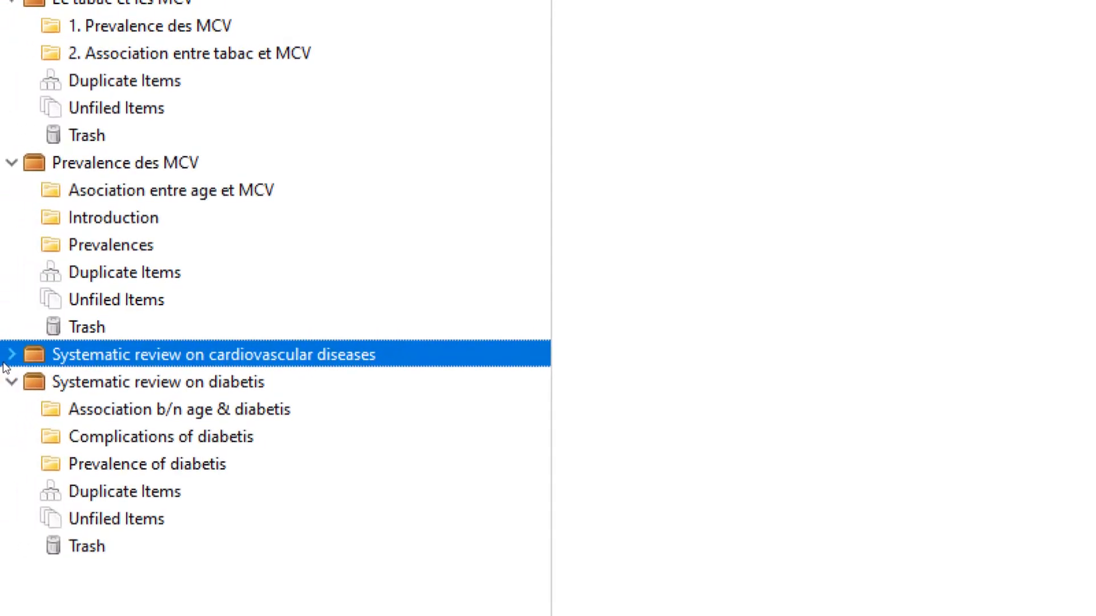
{"action": "left_click", "coordinate": [11, 355]}
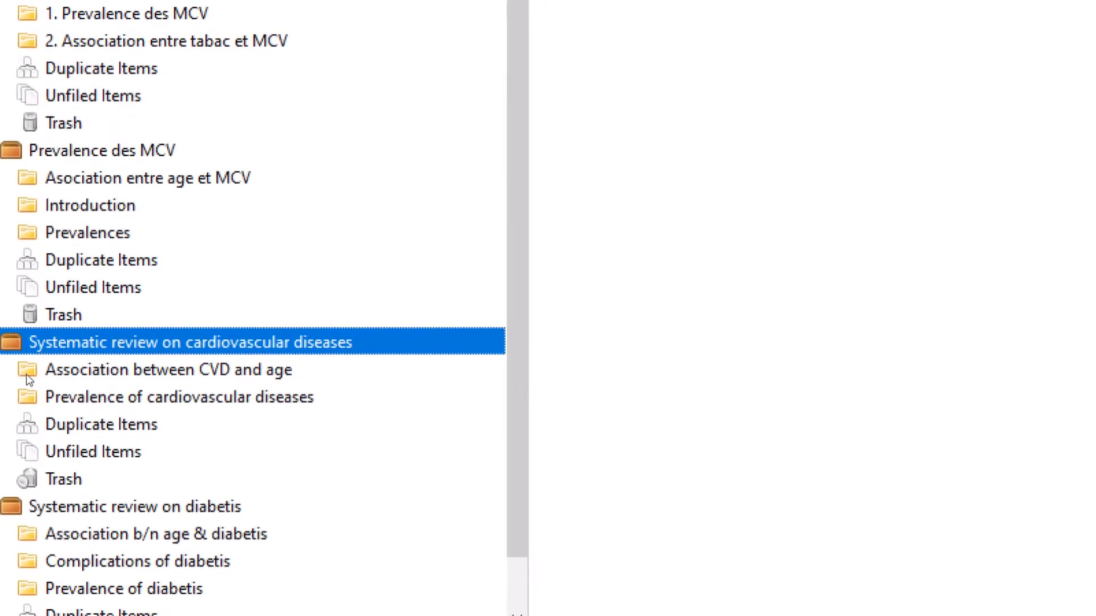
{"action": "left_click", "coordinate": [26, 374]}
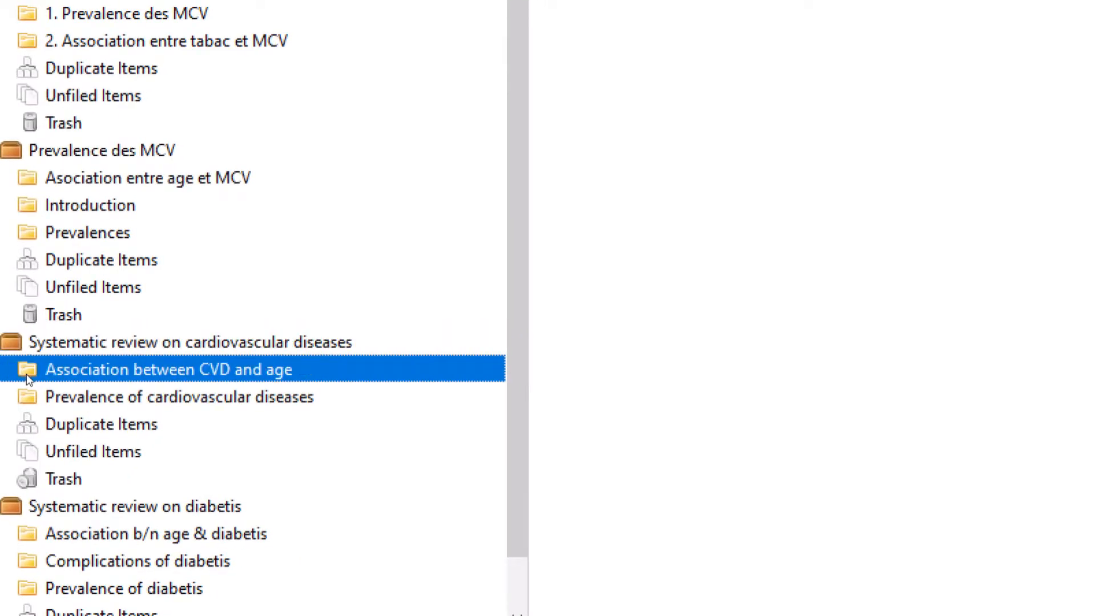
{"action": "left_click", "coordinate": [10, 397]}
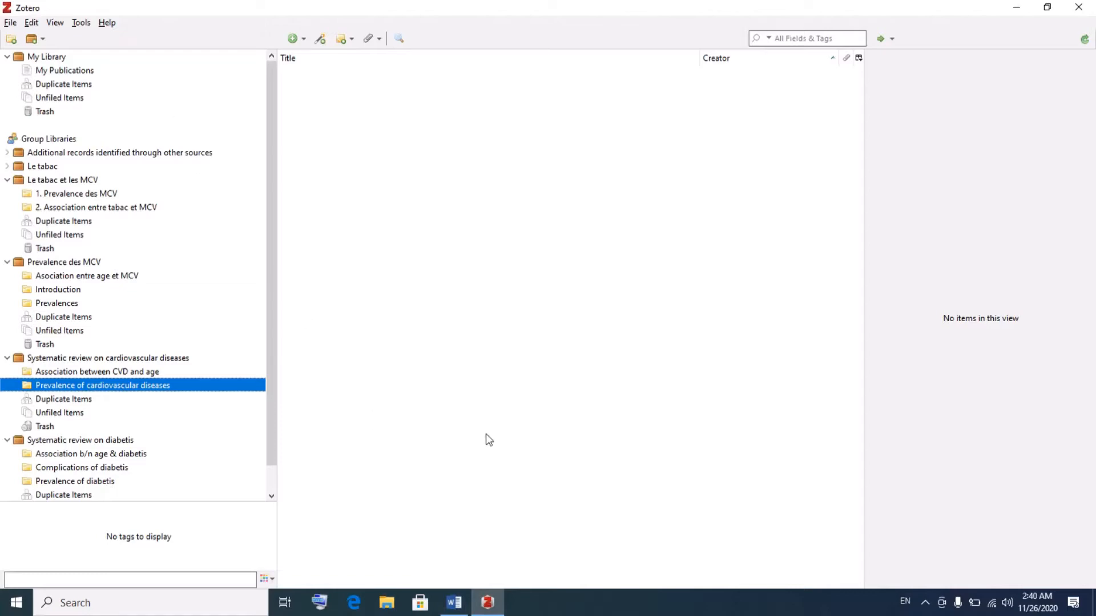
Minimize desktop Zotero and load the zotero.org home page in Firefox
{"action": "left_click", "coordinate": [1020, 8]}
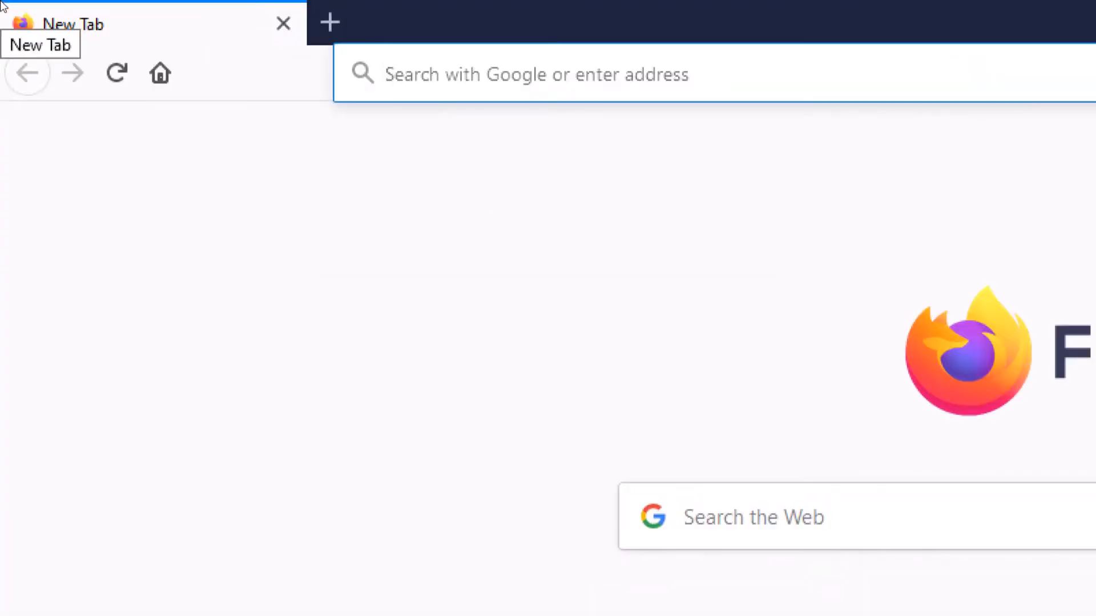
{"action": "type", "text": "zo"}
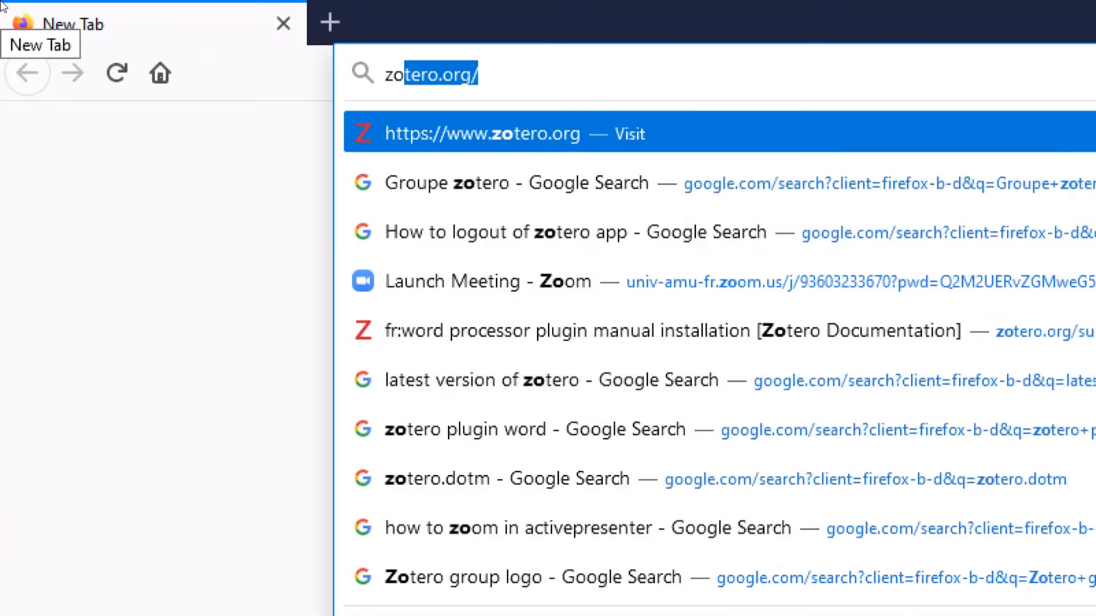
{"action": "type", "text": "tero"}
{"action": "key", "text": "Return"}
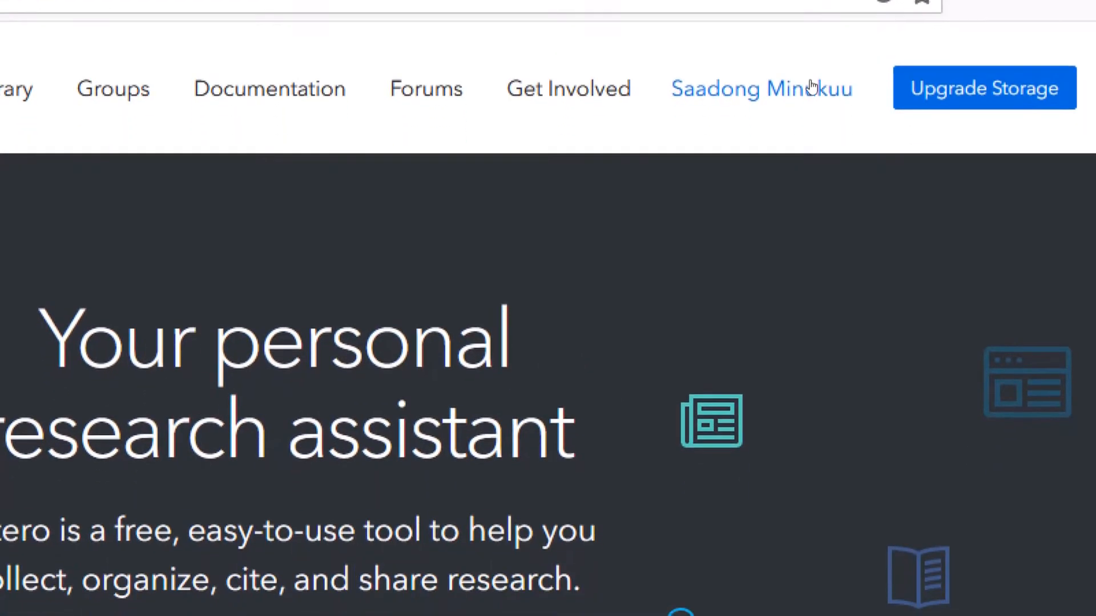
Log out of zotero.org and log back in with the saved account credentials
{"action": "mouse_move", "coordinate": [810, 93]}
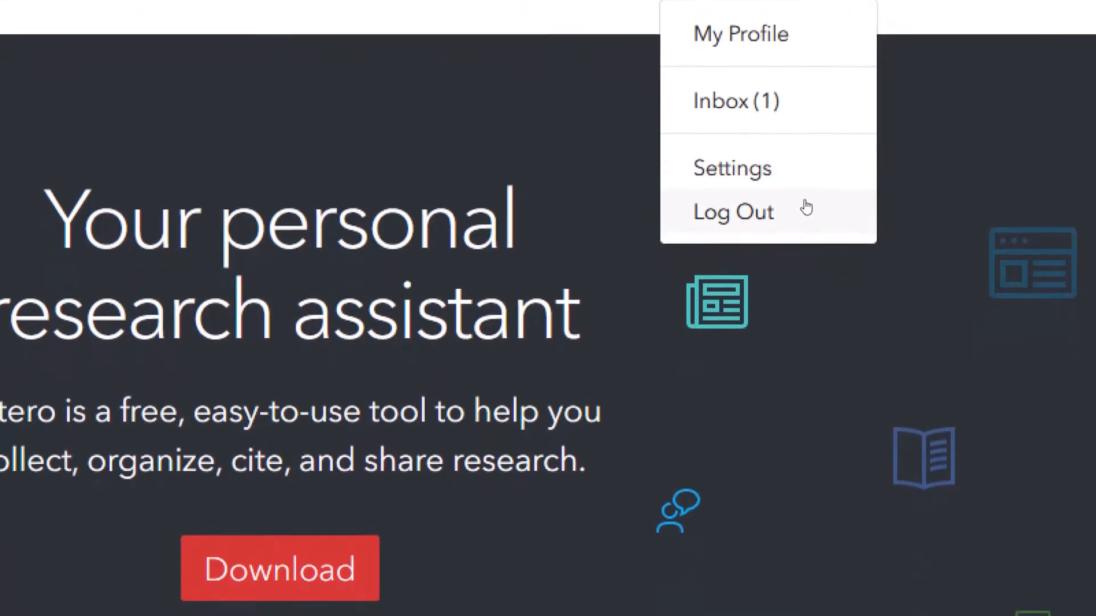
{"action": "left_click", "coordinate": [804, 244]}
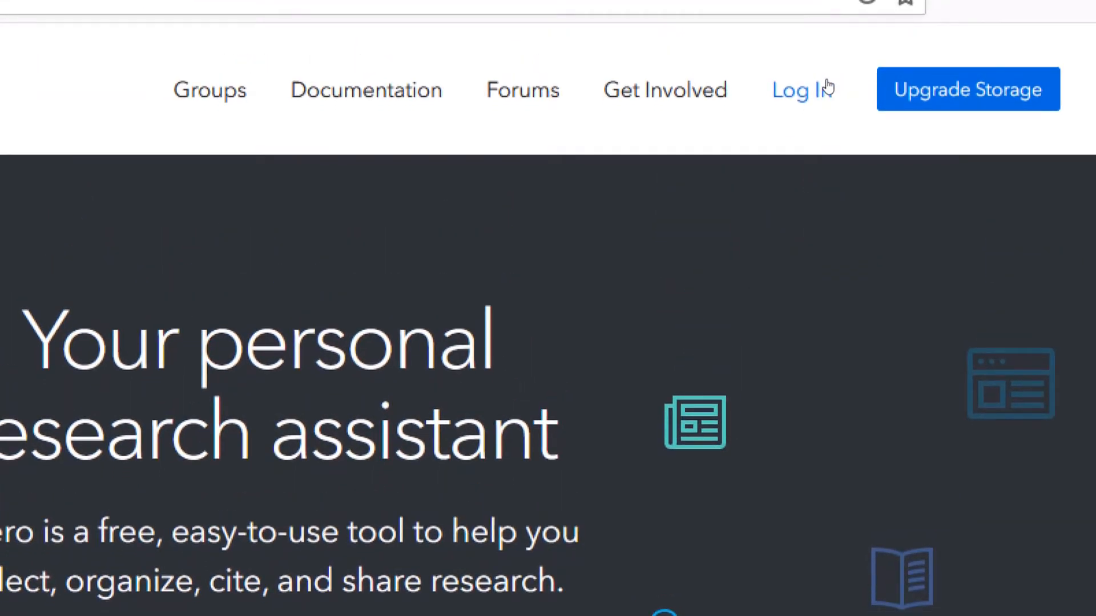
{"action": "left_click", "coordinate": [816, 86]}
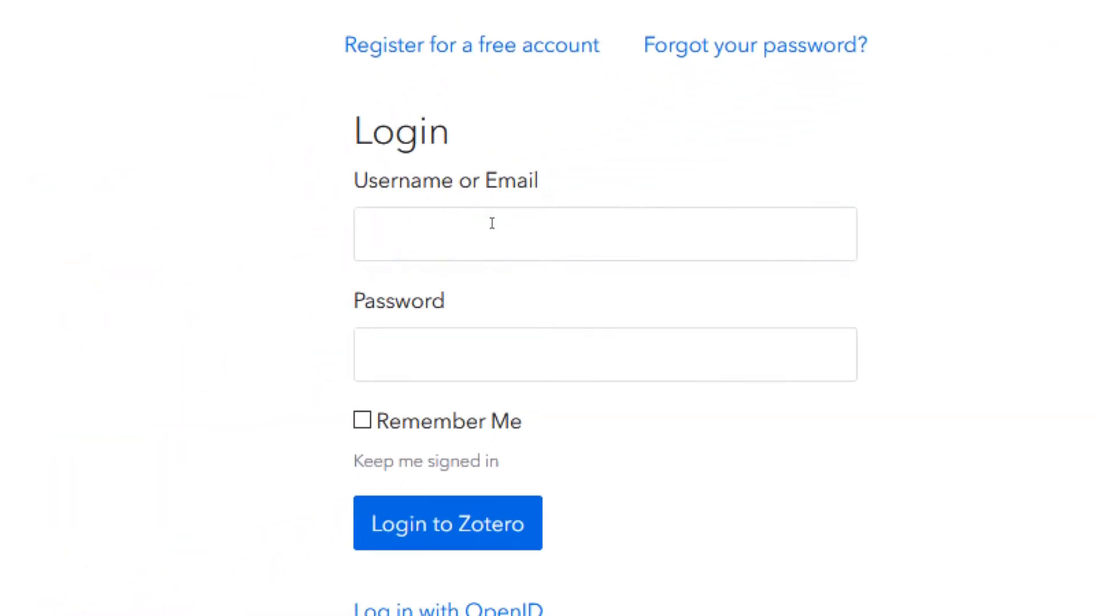
{"action": "left_click", "coordinate": [492, 223]}
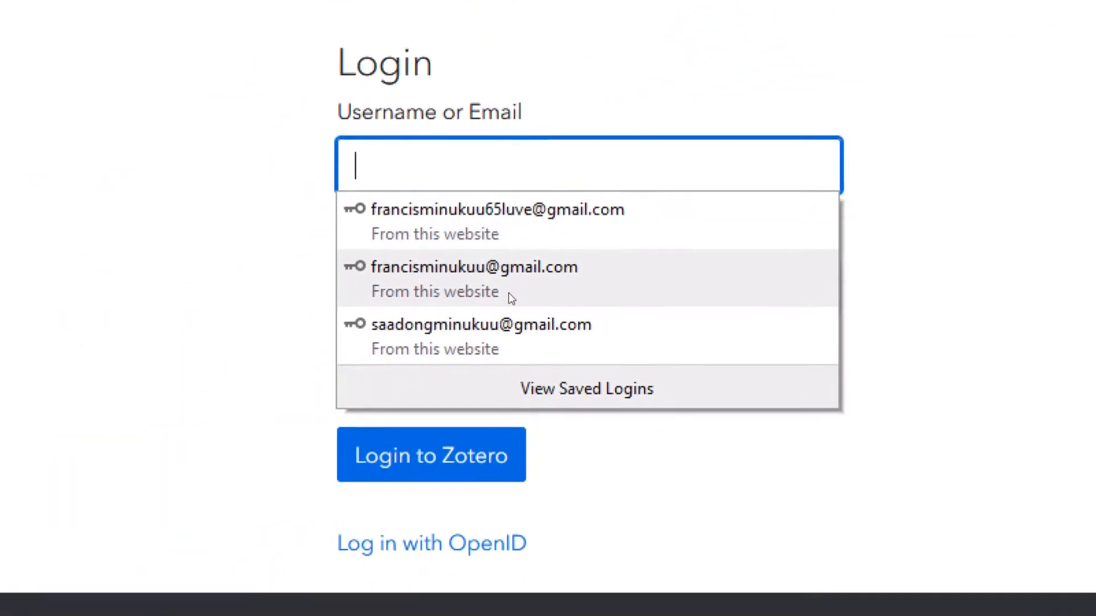
{"action": "left_click", "coordinate": [509, 310]}
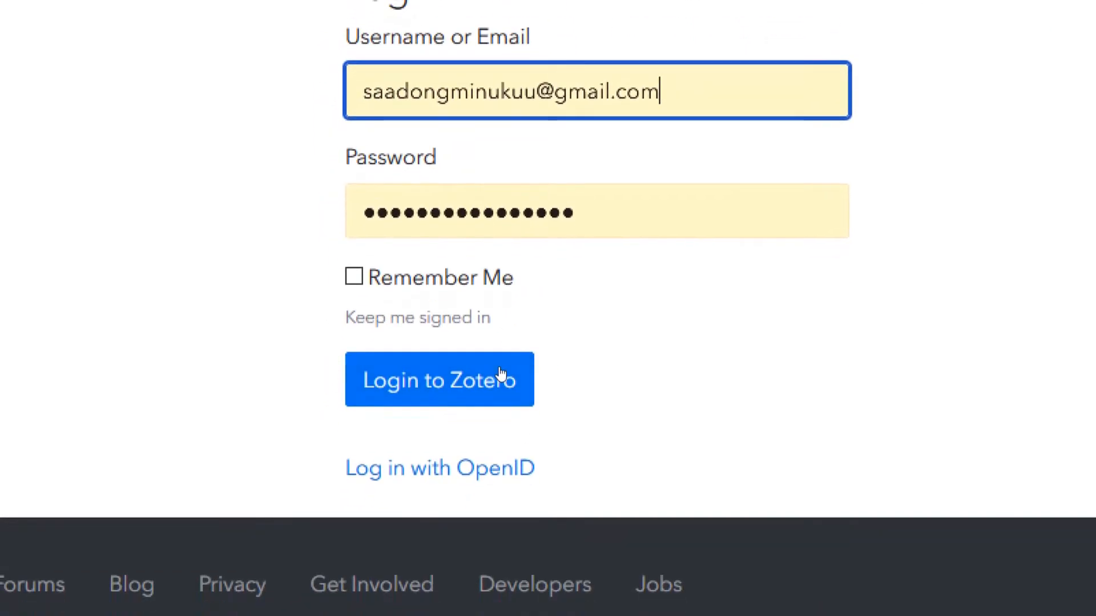
{"action": "left_click", "coordinate": [501, 377]}
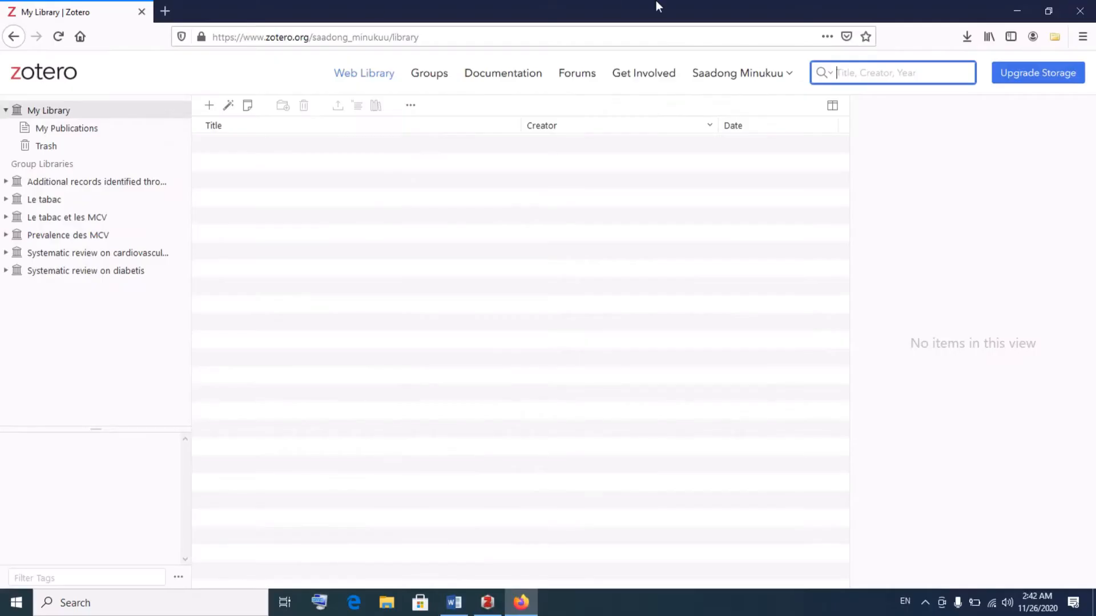
In desktop Zotero, collapse the expanded groups and open the Le tabac et les MCV collection
{"action": "left_click", "coordinate": [484, 608]}
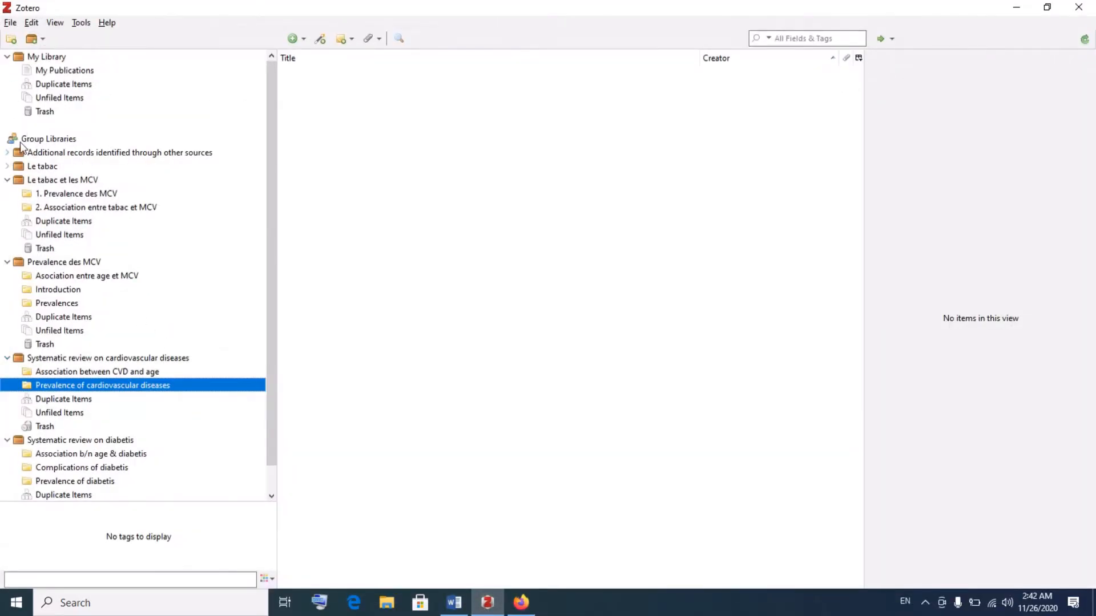
{"action": "left_click", "coordinate": [7, 57]}
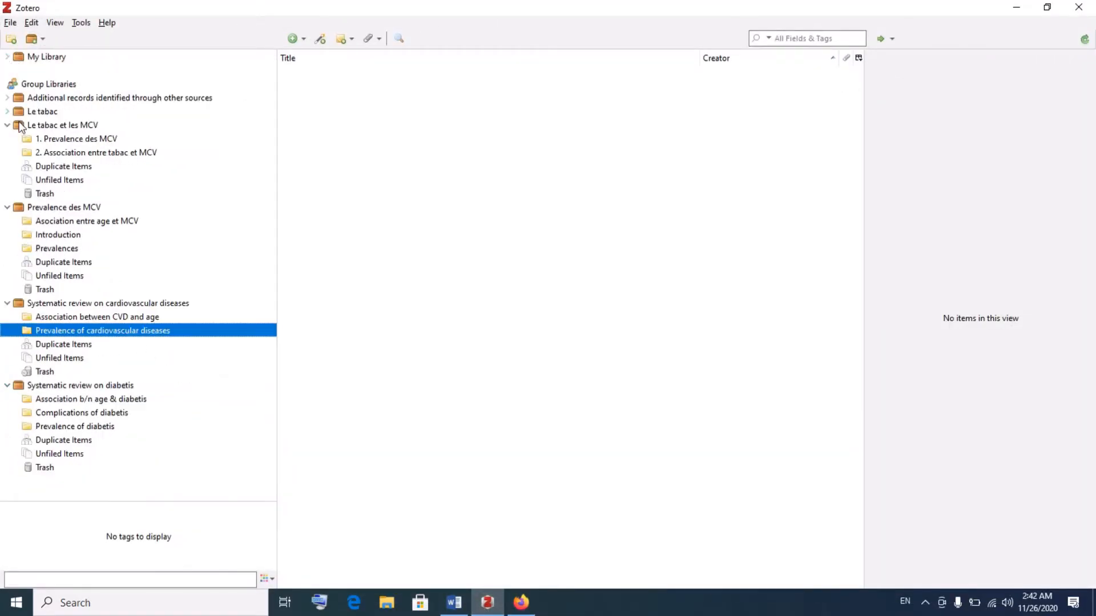
{"action": "left_click", "coordinate": [6, 208]}
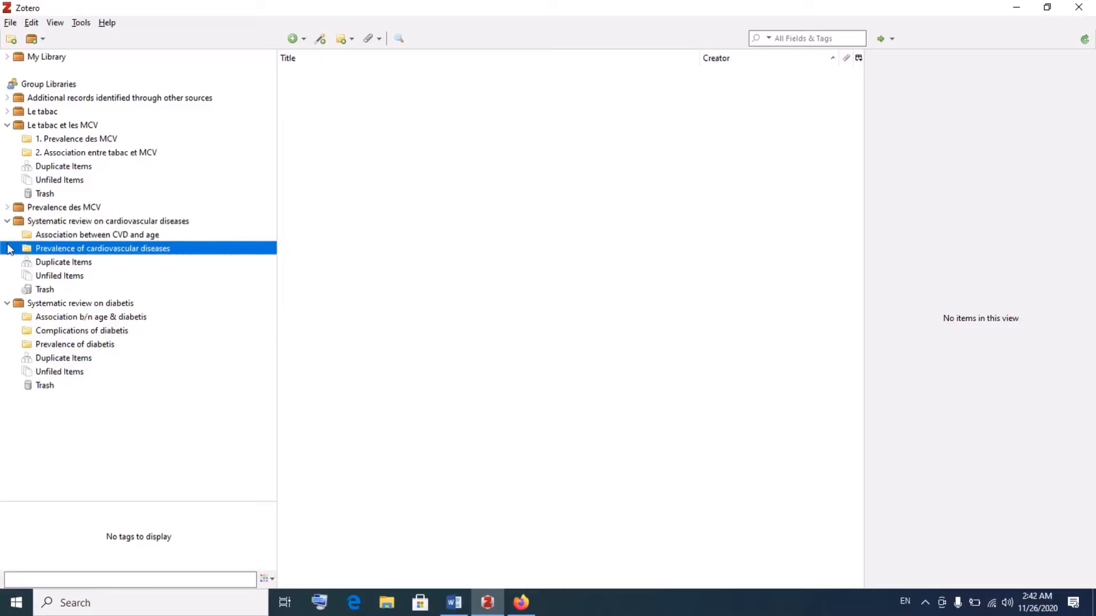
{"action": "left_click", "coordinate": [7, 303]}
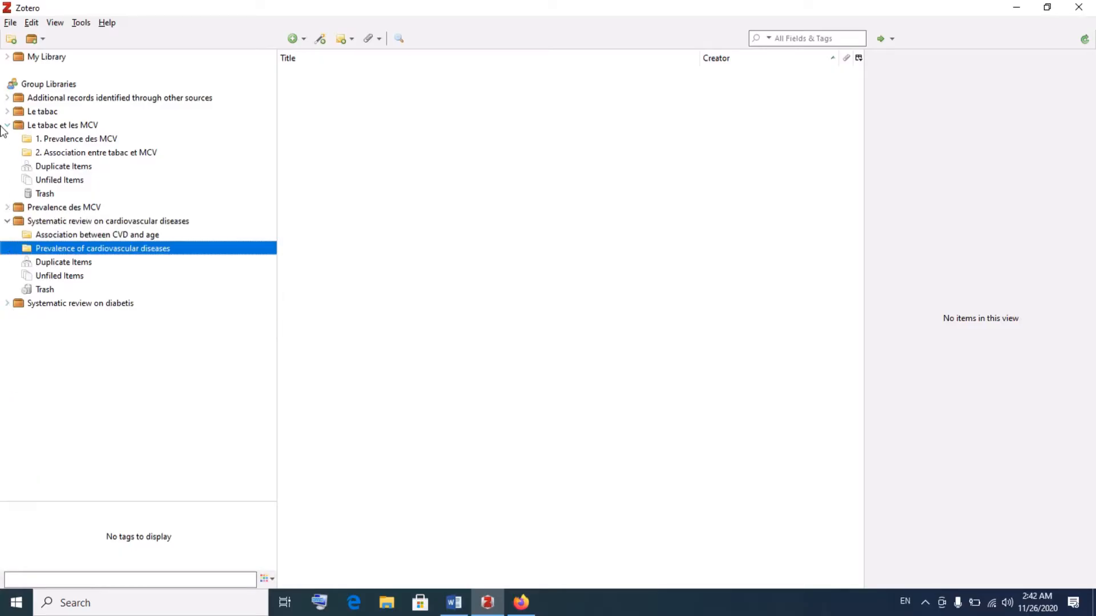
{"action": "left_click", "coordinate": [4, 127]}
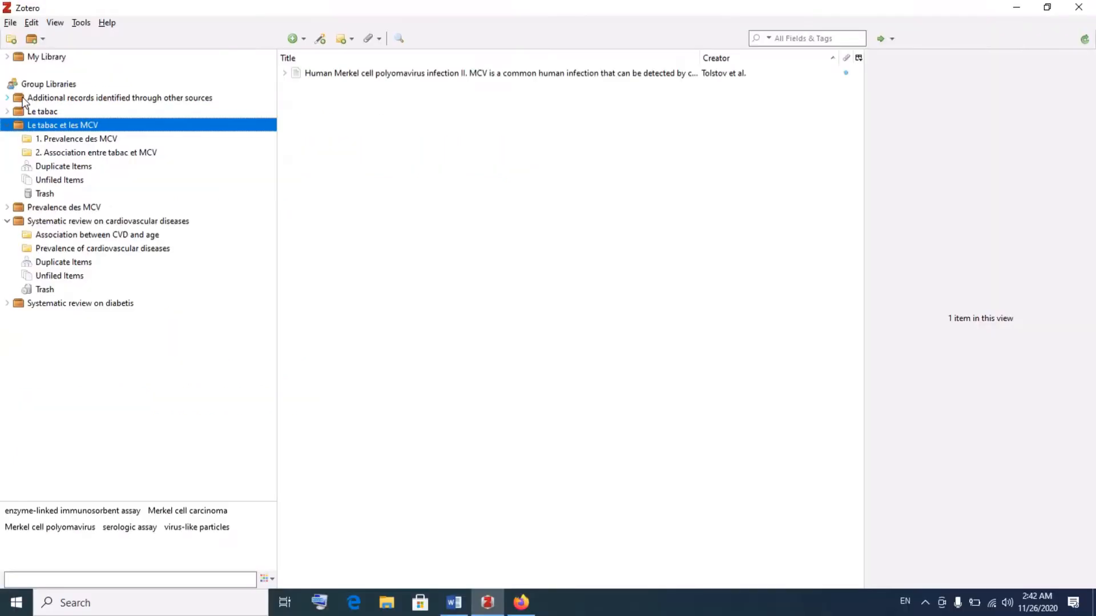
{"action": "left_click", "coordinate": [521, 602]}
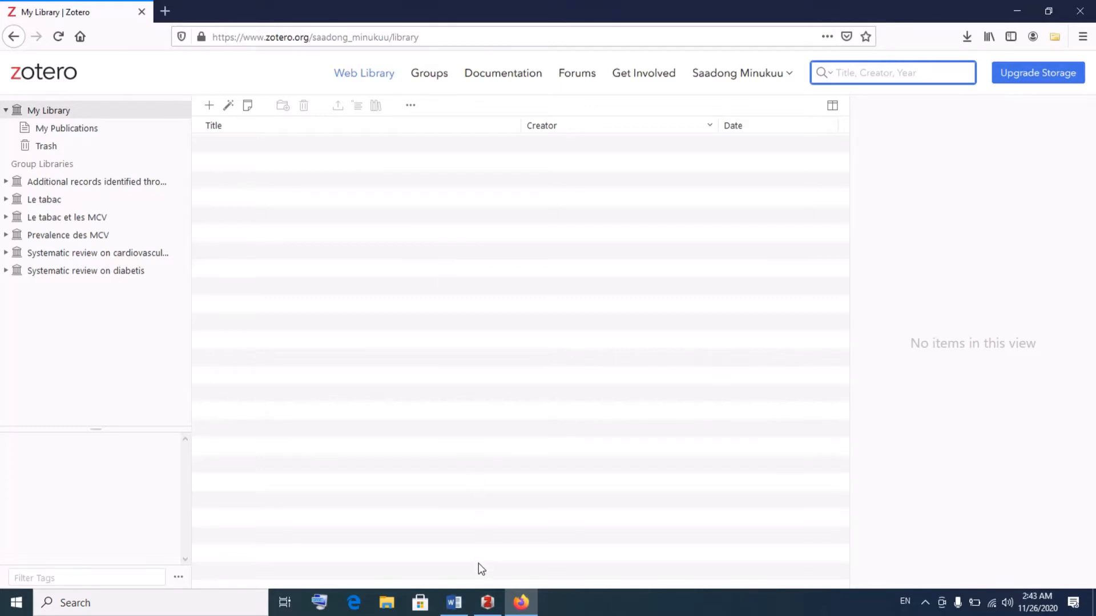
{"action": "left_click", "coordinate": [487, 611]}
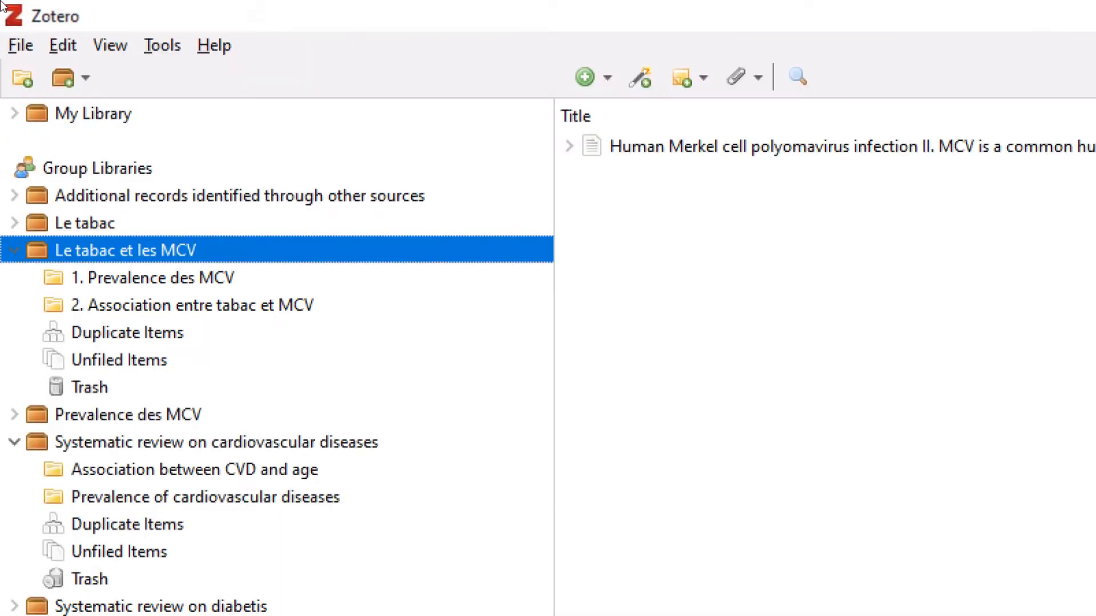
Open Zotero Preferences from the Edit menu to reach the Sync settings
{"action": "left_click", "coordinate": [62, 45]}
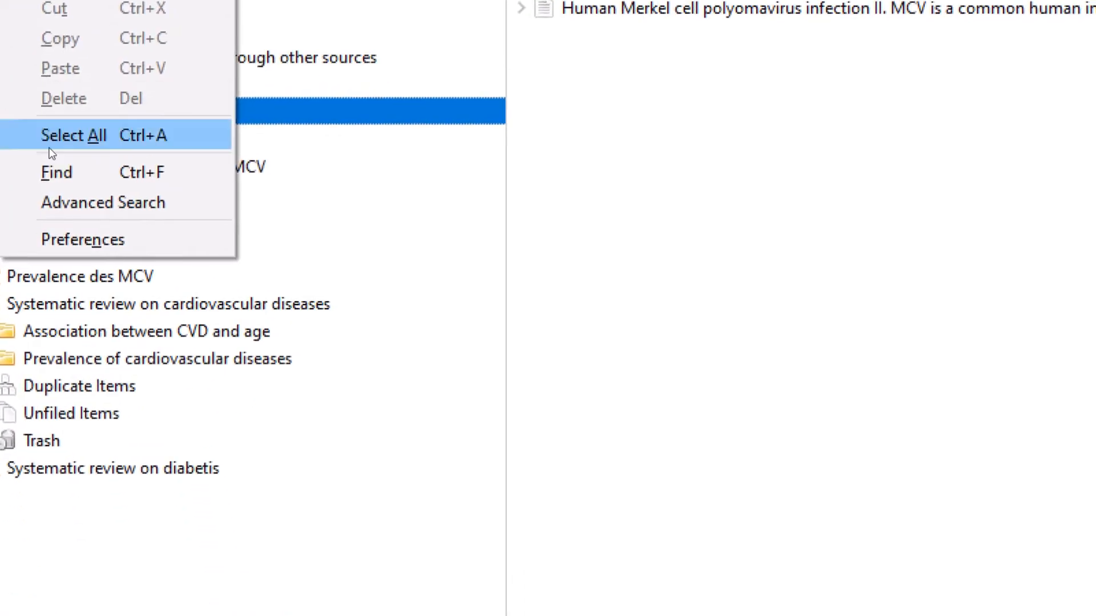
{"action": "left_click", "coordinate": [49, 190]}
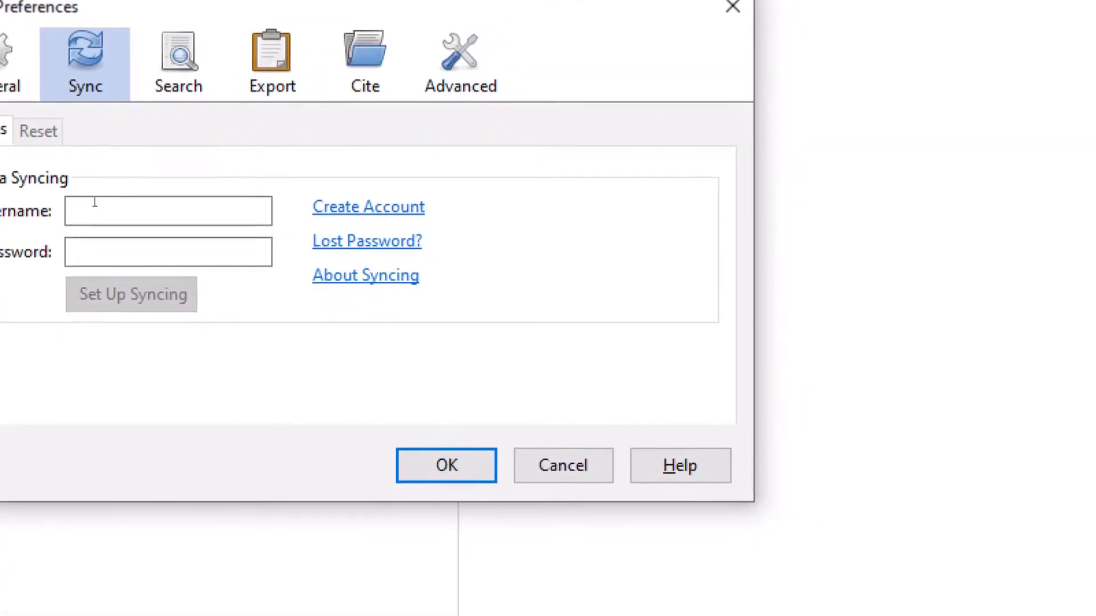
Enter the account e-mail and password, set up syncing, and save the preferences
{"action": "left_click", "coordinate": [103, 285]}
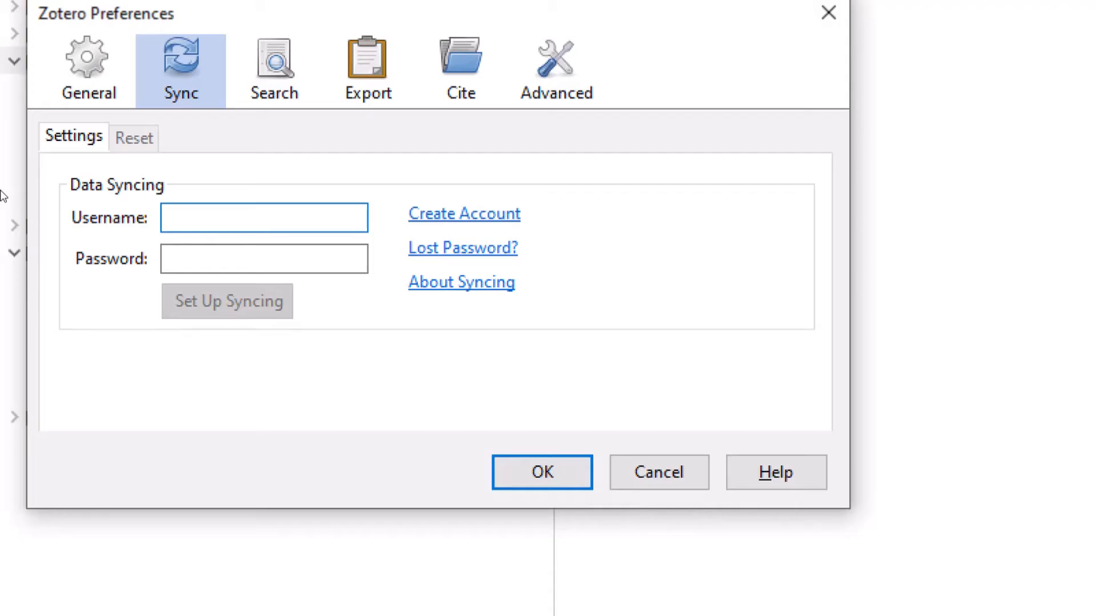
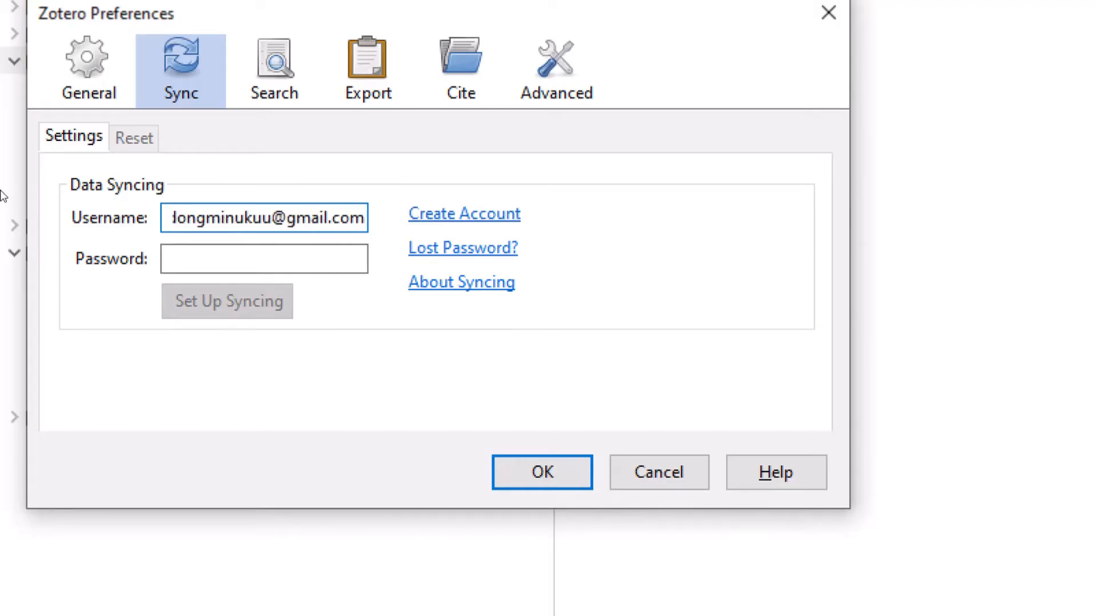
{"action": "key", "text": "Tab"}
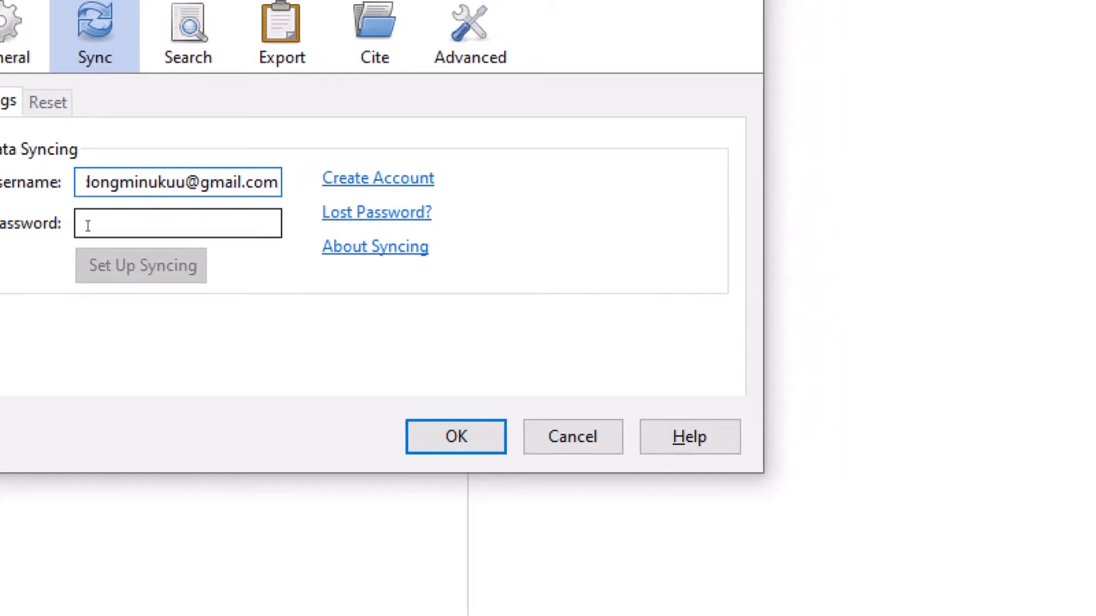
{"action": "type", "text": "*****"}
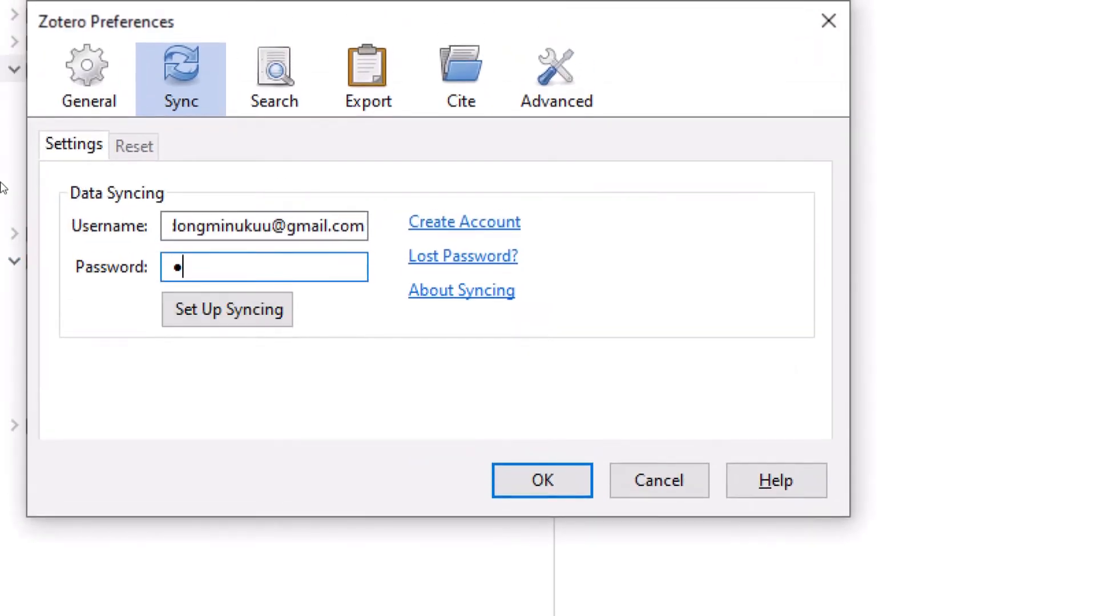
{"action": "type", "text": "***********"}
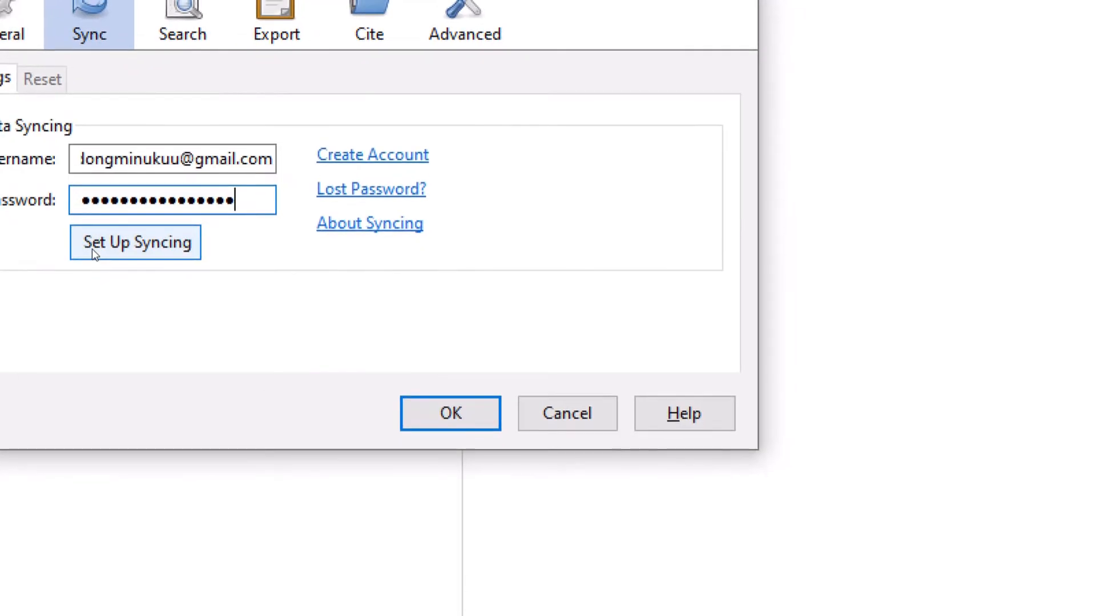
{"action": "left_click", "coordinate": [186, 318]}
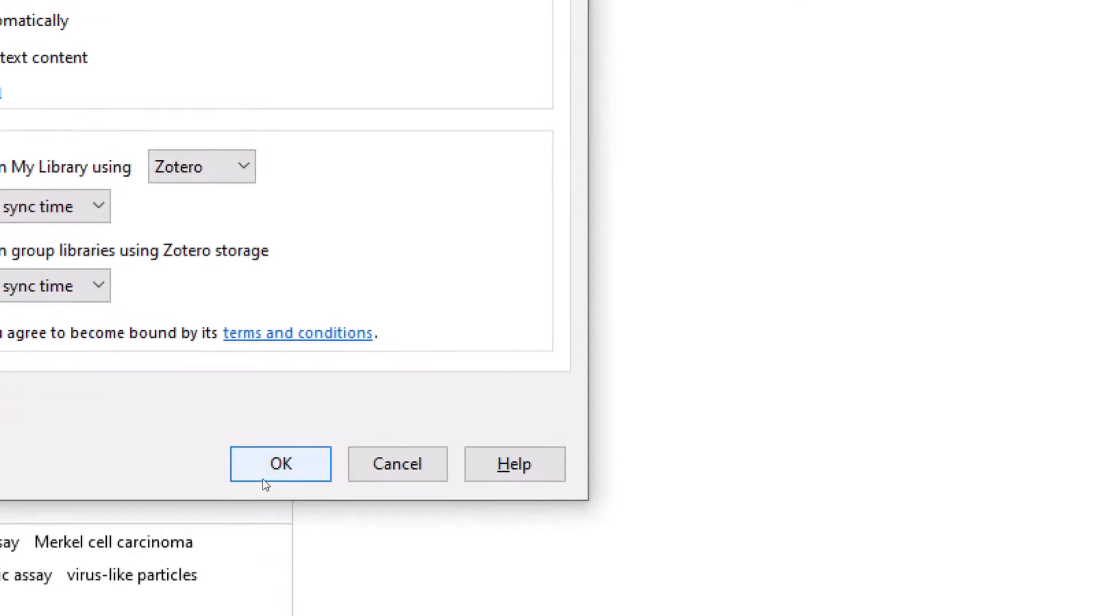
{"action": "left_click", "coordinate": [278, 463]}
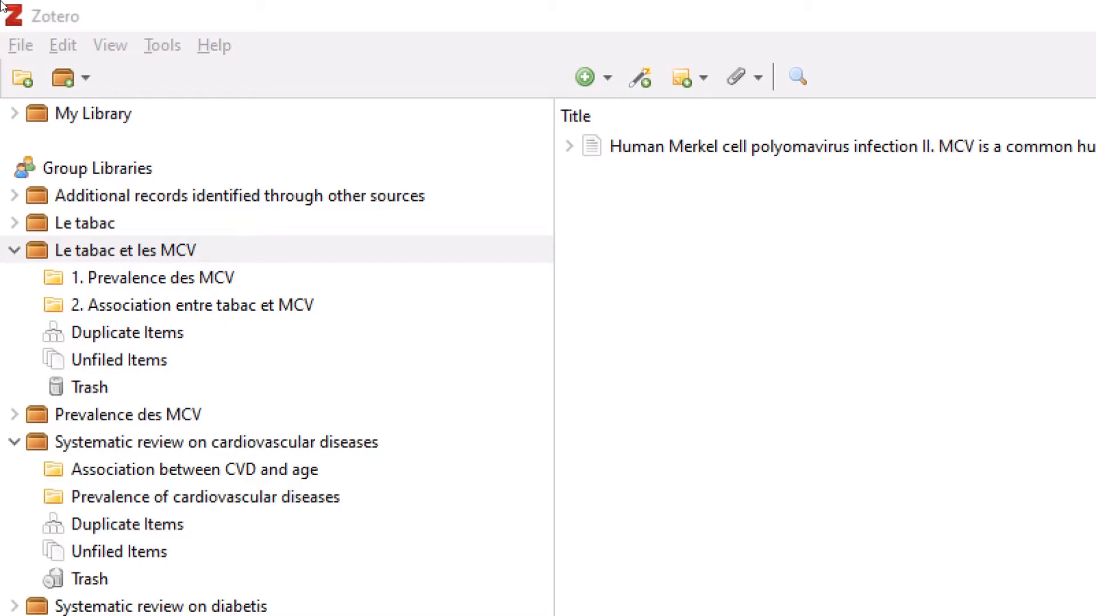
Choose New Group from New Library, then open Create a New Group on zotero.org
{"action": "left_click", "coordinate": [85, 78]}
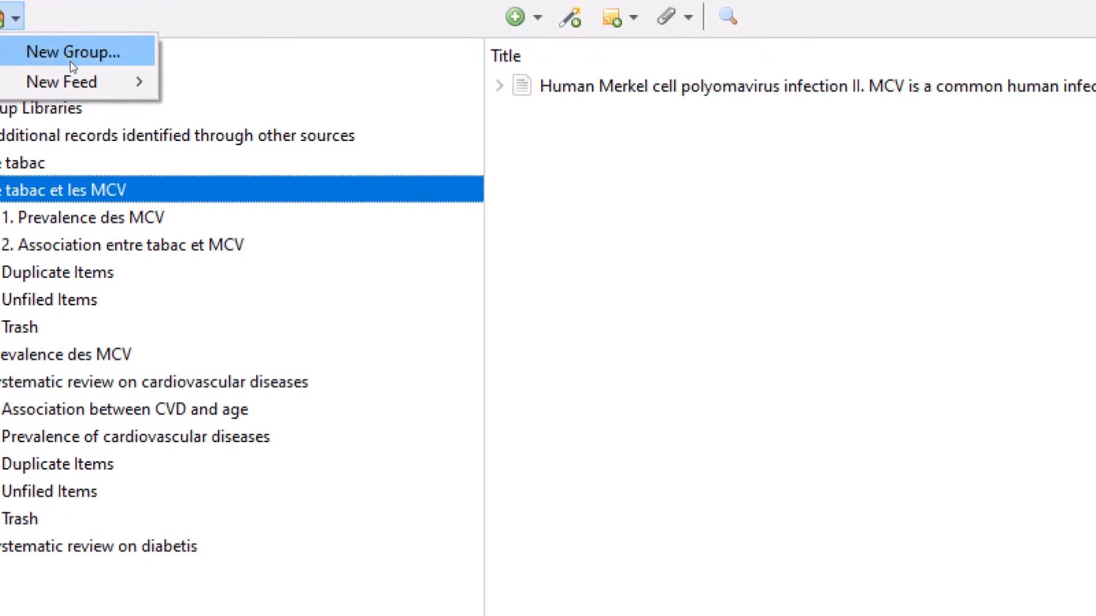
{"action": "left_click", "coordinate": [91, 76]}
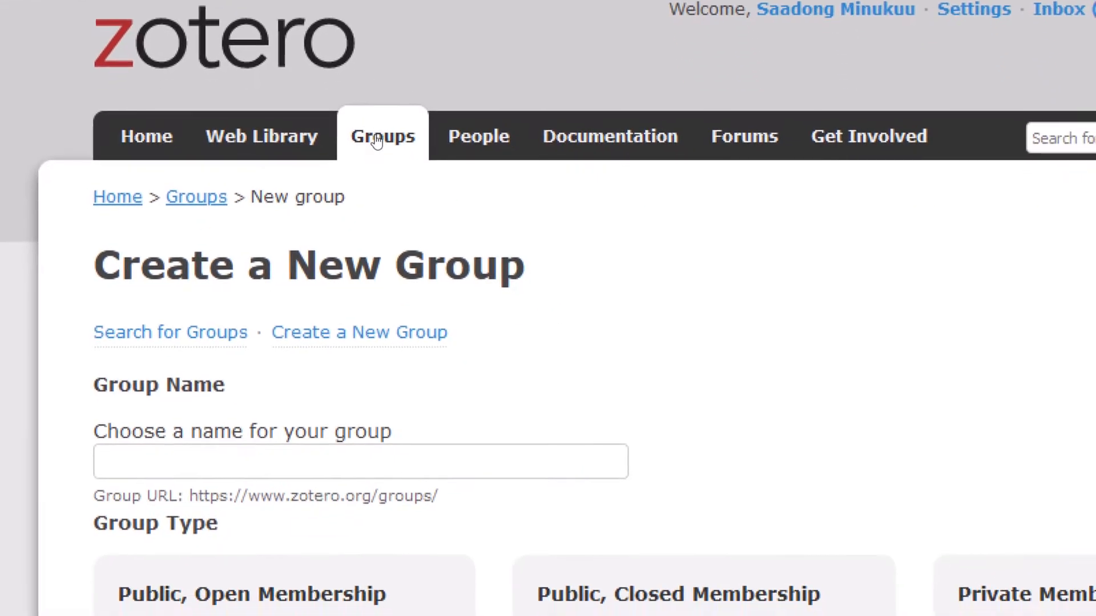
{"action": "left_click", "coordinate": [376, 142]}
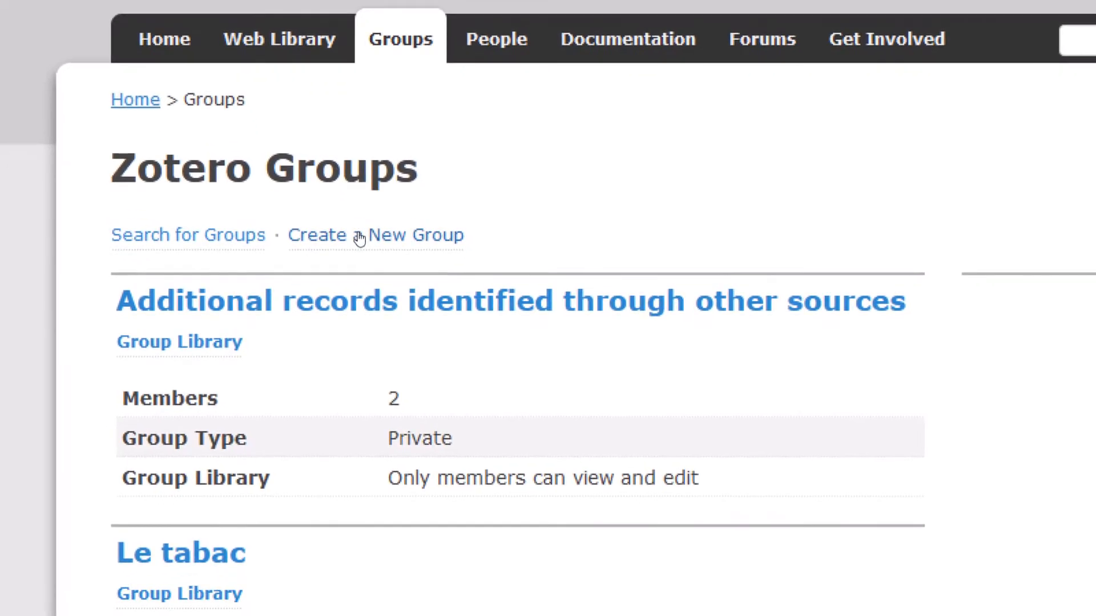
{"action": "left_click", "coordinate": [359, 238]}
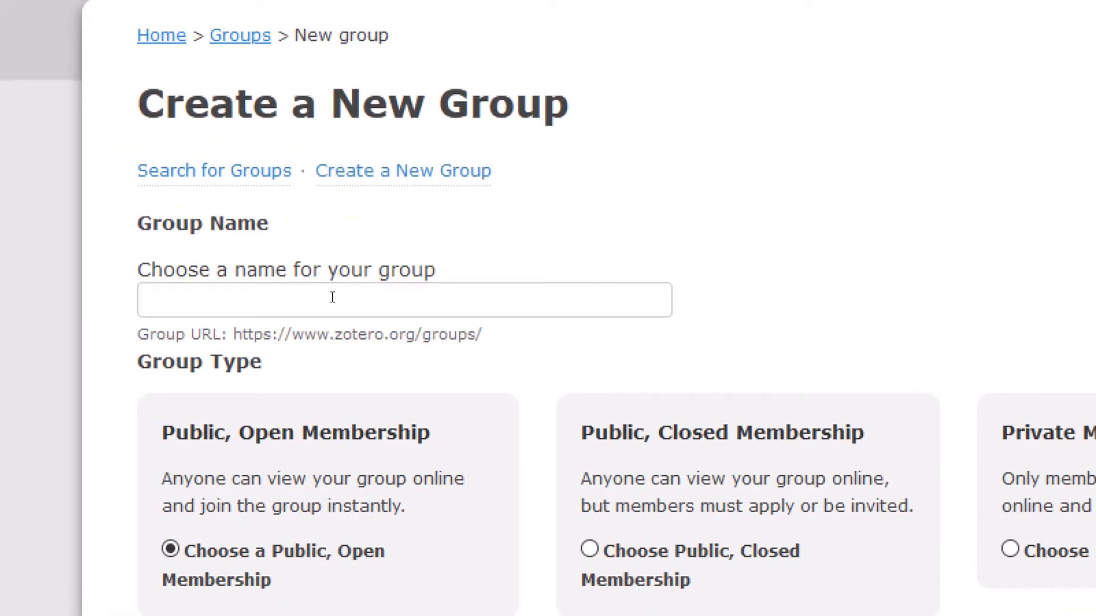
Enter 'LGBT discrimination and mental health effects' as the new group's name
{"action": "type", "text": "Dis"}
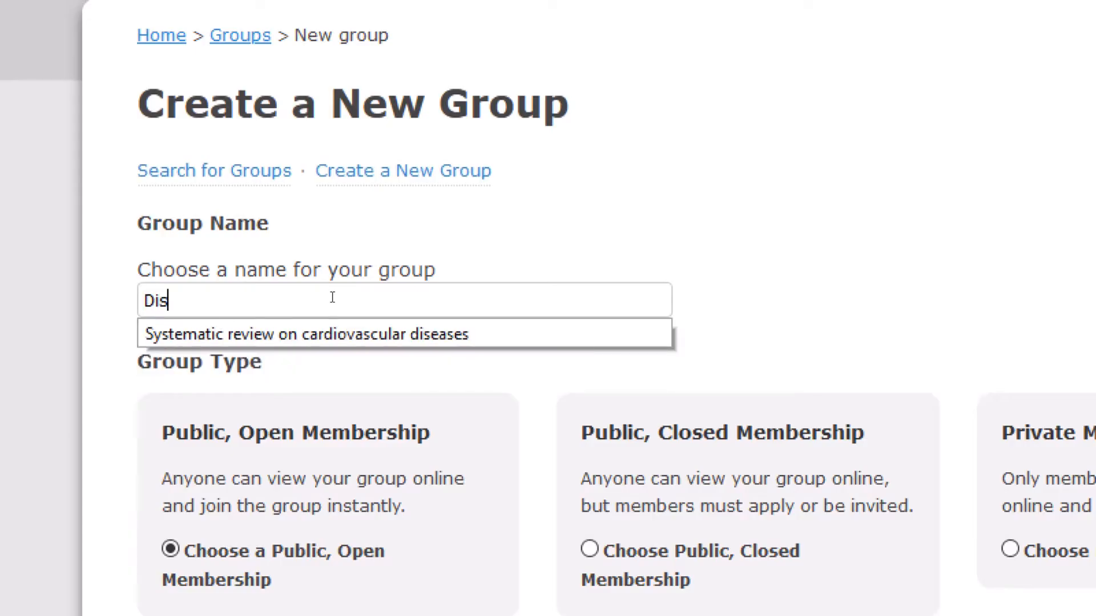
{"action": "key", "text": "BackSpace"}
{"action": "key", "text": "BackSpace"}
{"action": "key", "text": "BackSpace"}
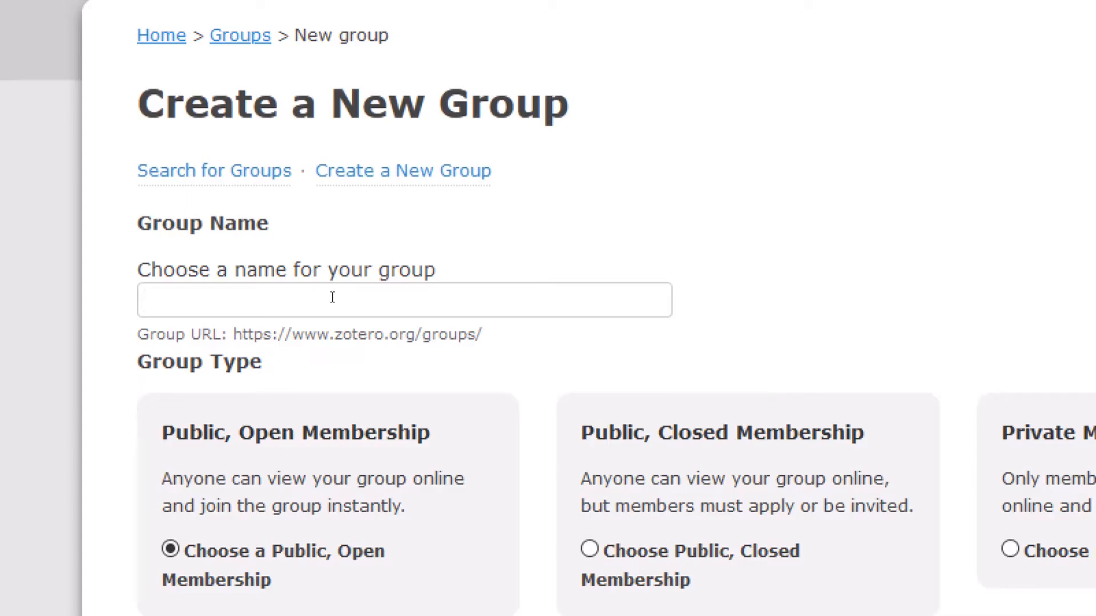
{"action": "type", "text": "LGBT dis"}
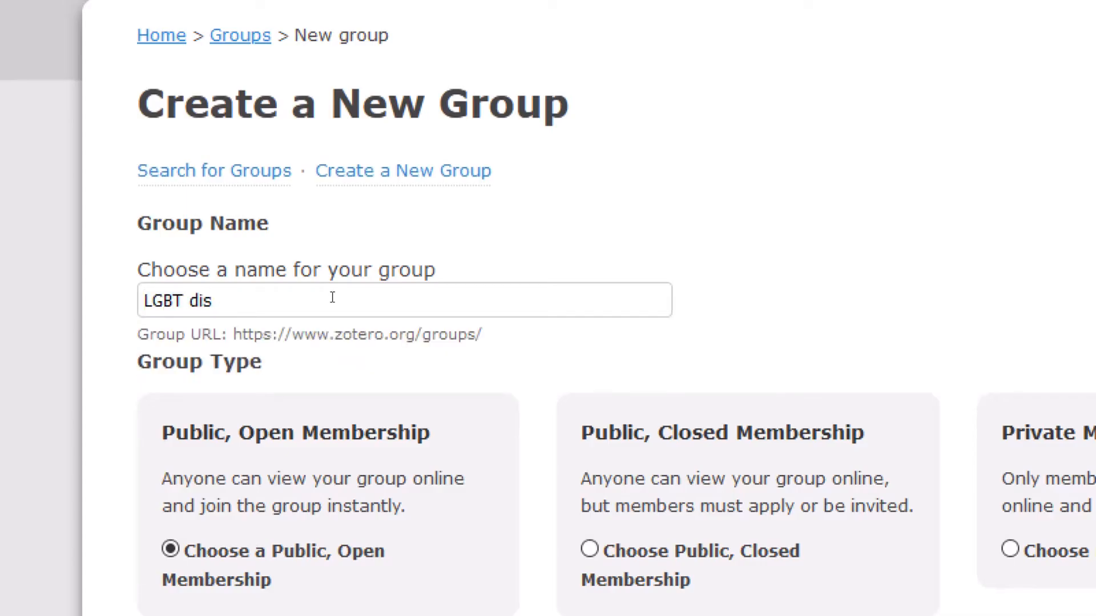
{"action": "type", "text": "crimina"}
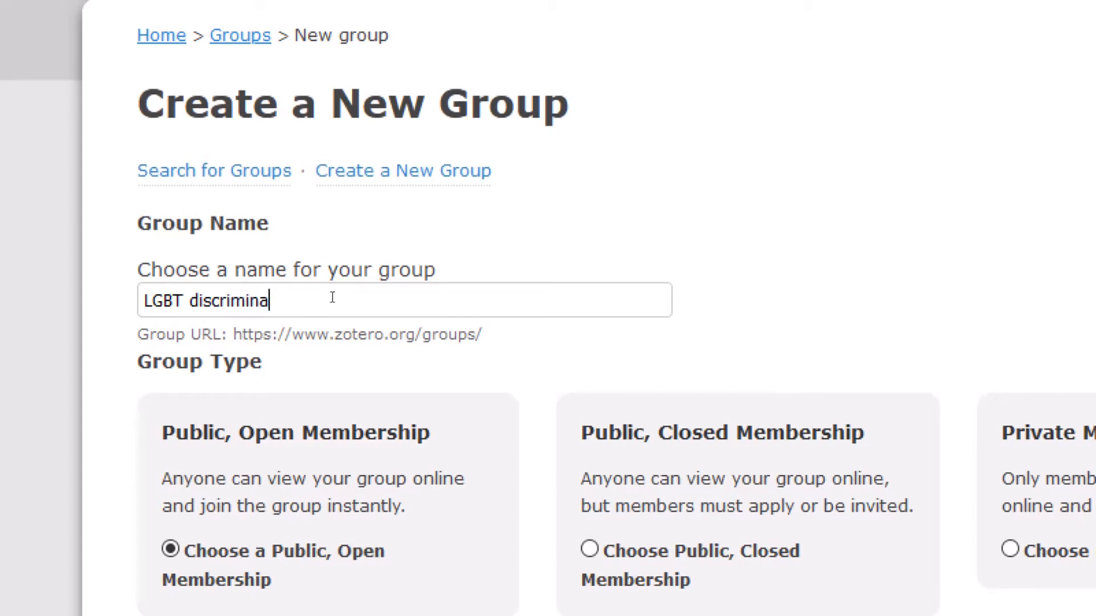
{"action": "type", "text": "tion and mental "}
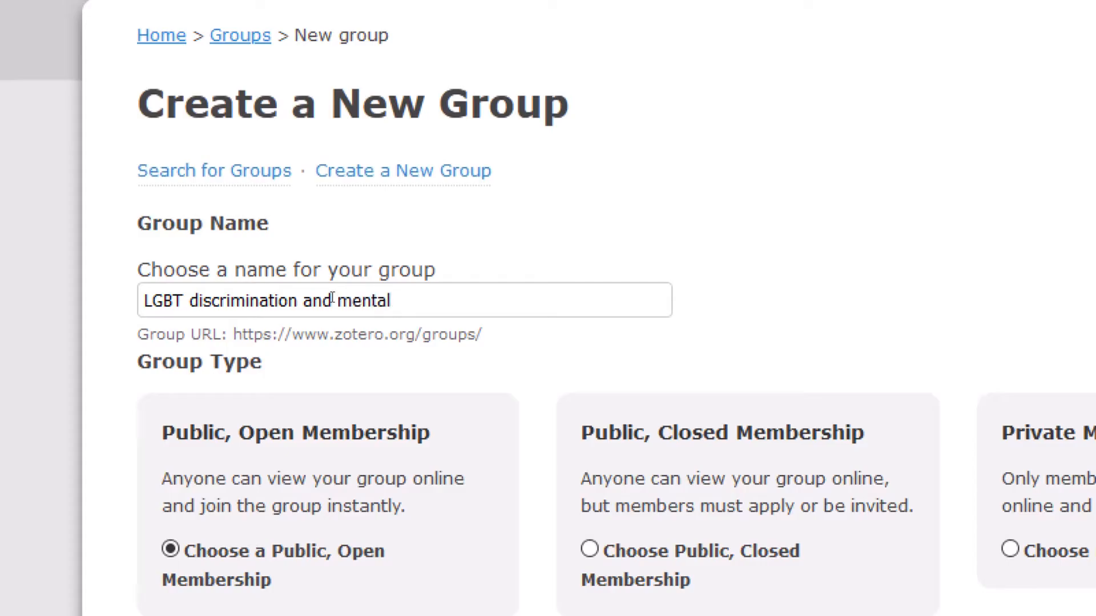
{"action": "type", "text": "health effec"}
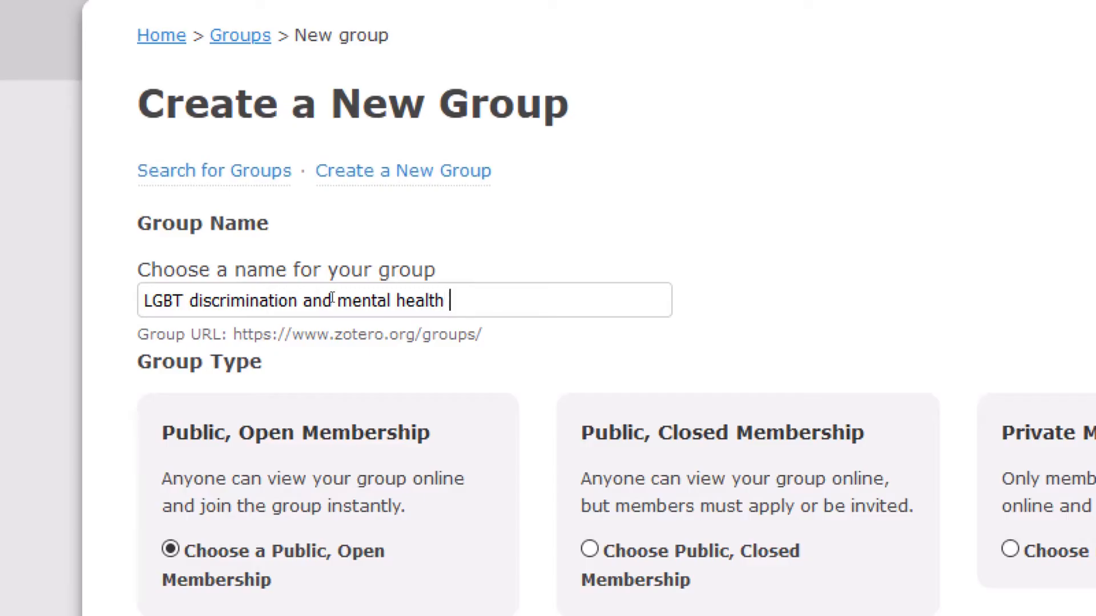
{"action": "type", "text": "ts"}
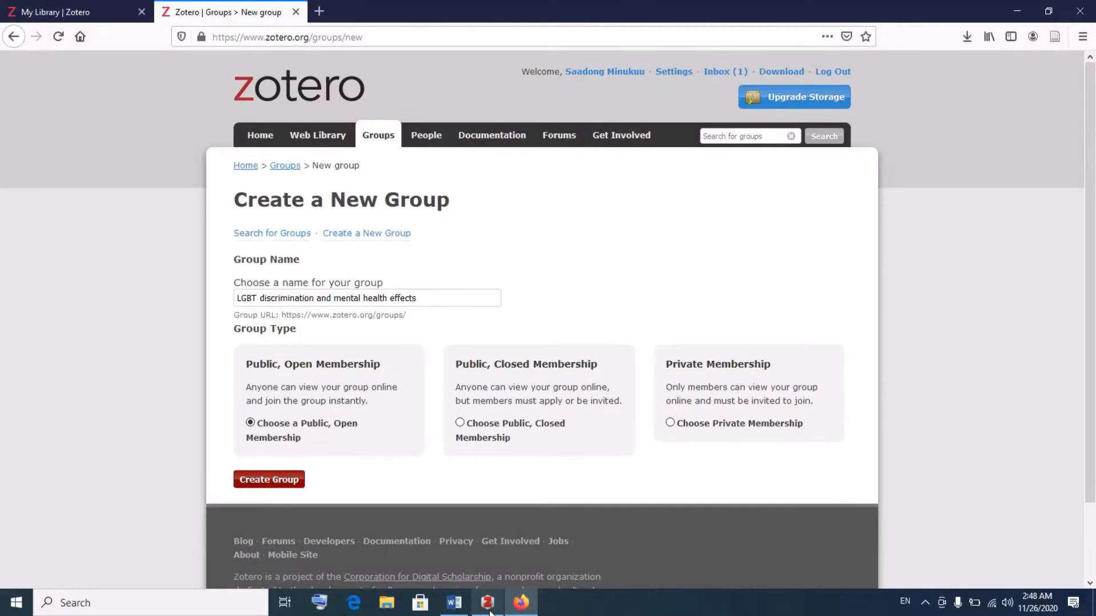
Return to the Zotero desktop library and expand My Library; the Additional records group is expanded and collapsed again
{"action": "left_click", "coordinate": [489, 612]}
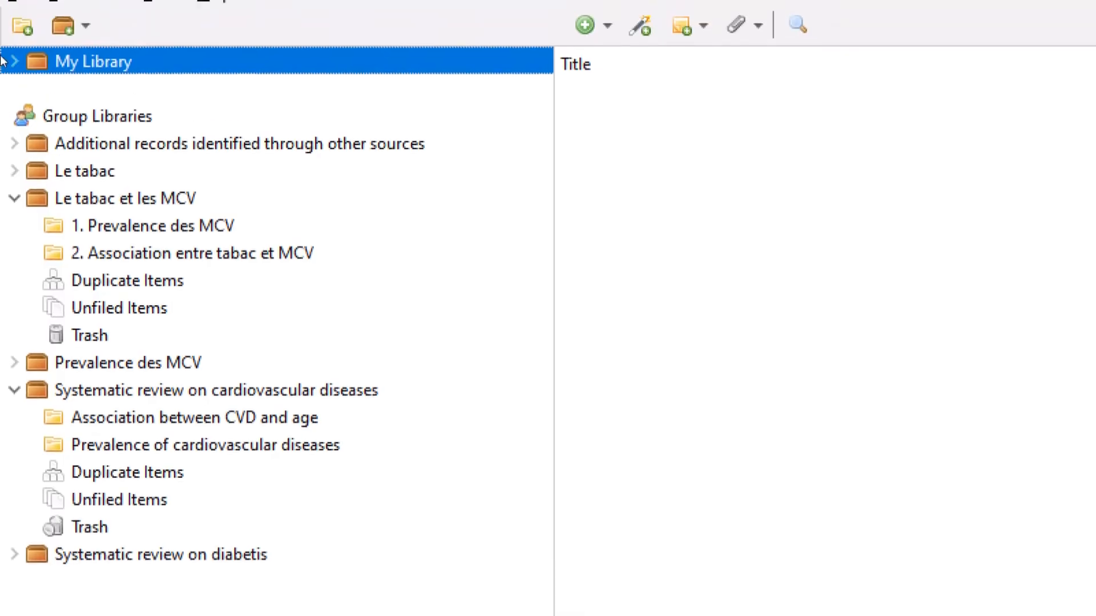
{"action": "left_click", "coordinate": [11, 31]}
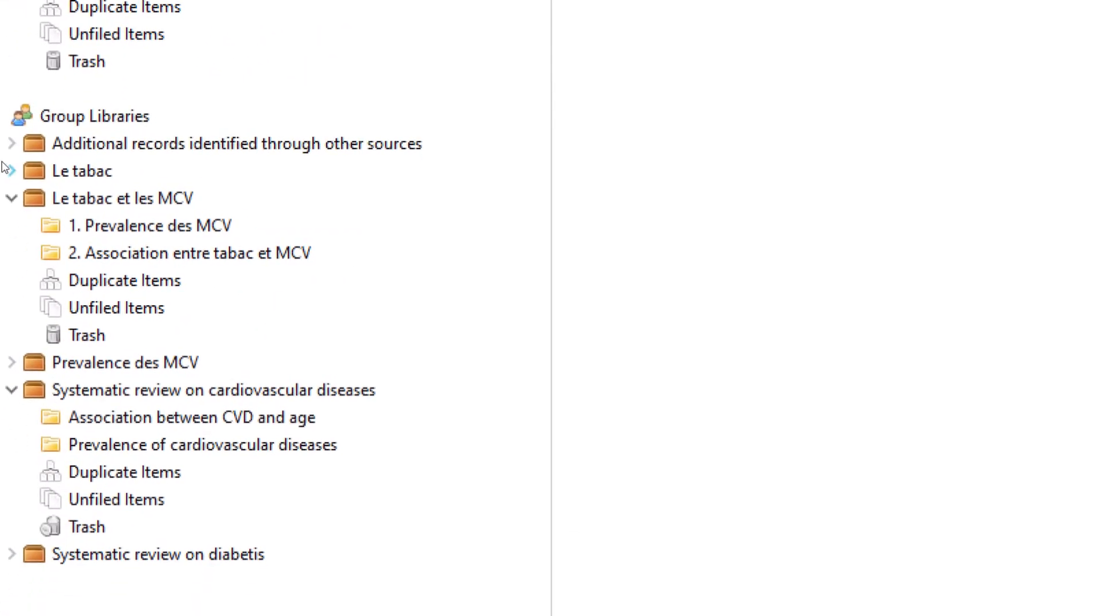
{"action": "left_click", "coordinate": [6, 151]}
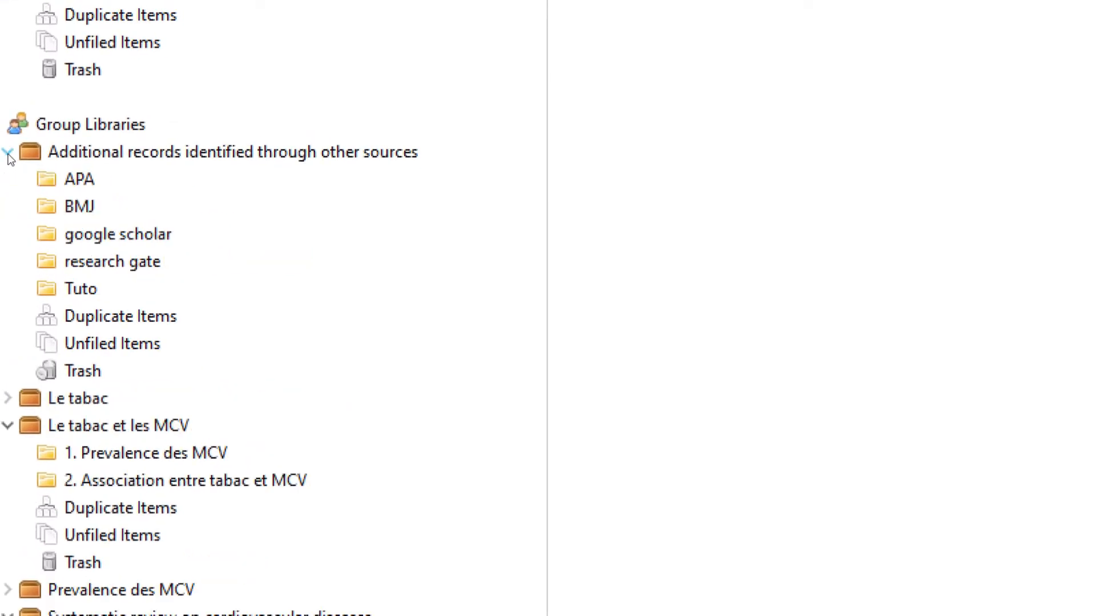
{"action": "left_click", "coordinate": [8, 152]}
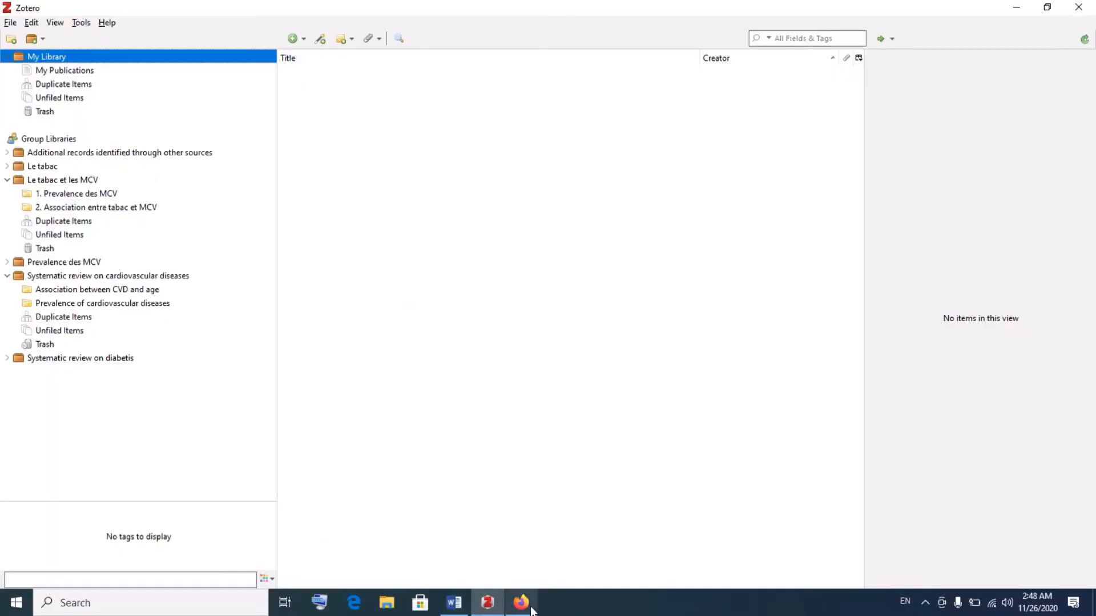
Append ': Literature review' to the group name and choose Public, Closed Membership
{"action": "left_click", "coordinate": [531, 609]}
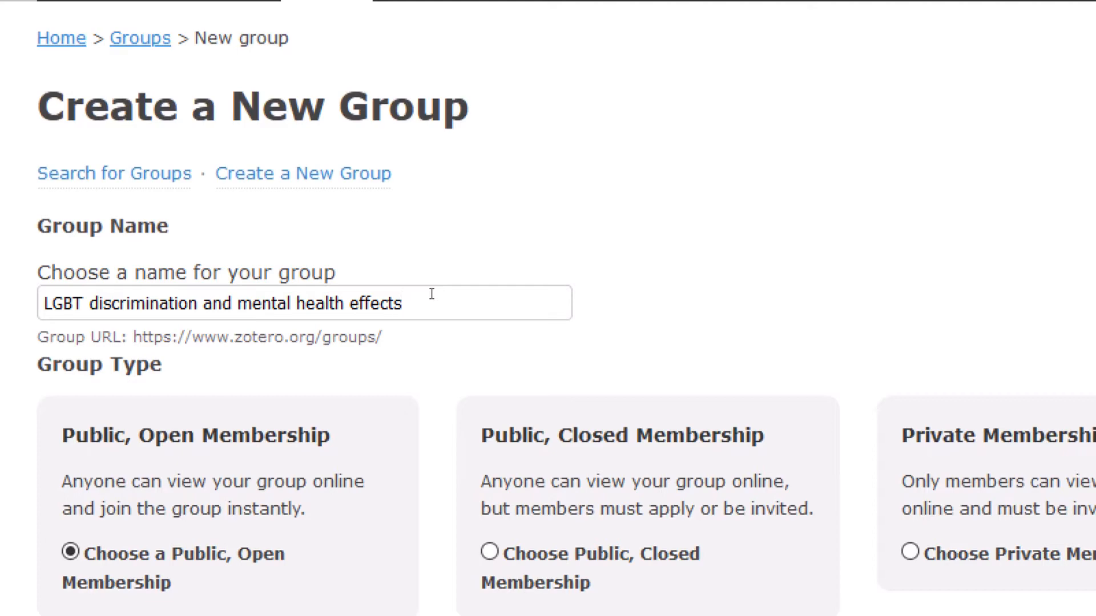
{"action": "type", "text": ": Literature revie"}
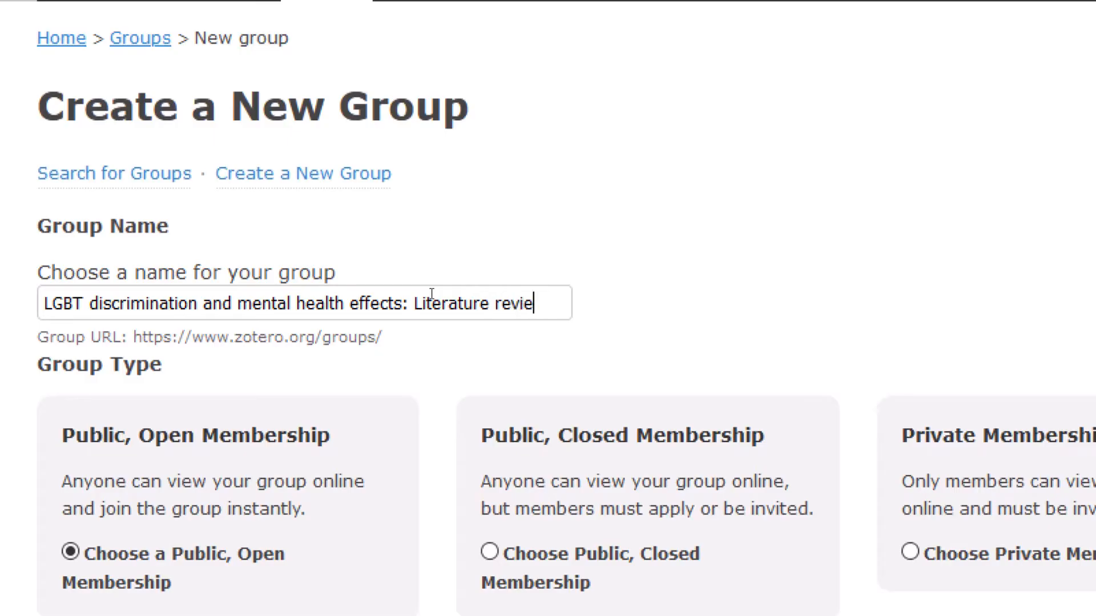
{"action": "type", "text": "w"}
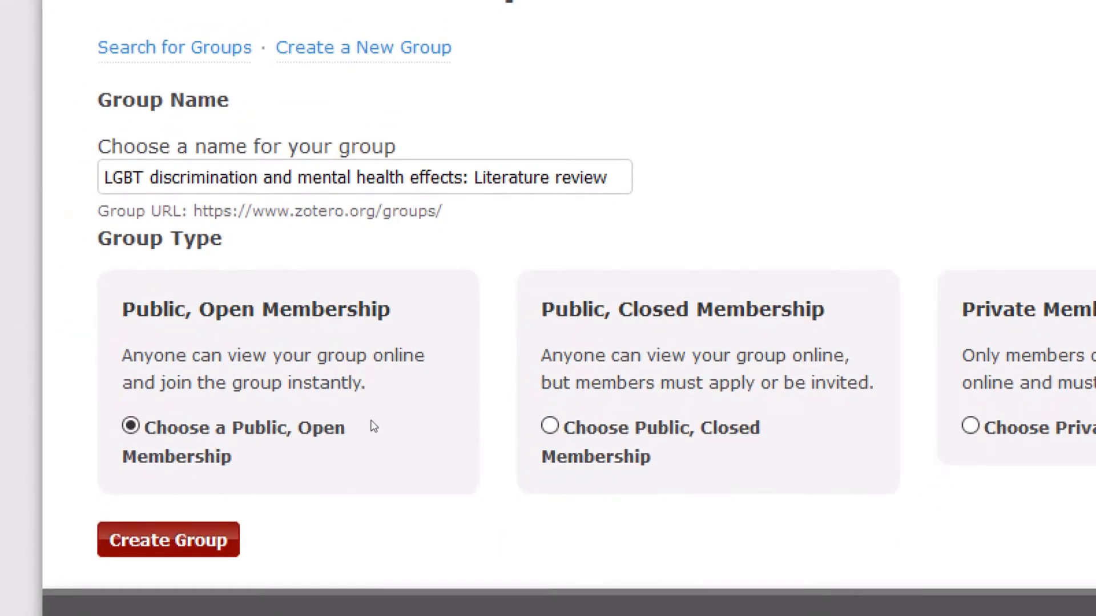
{"action": "left_click", "coordinate": [480, 431]}
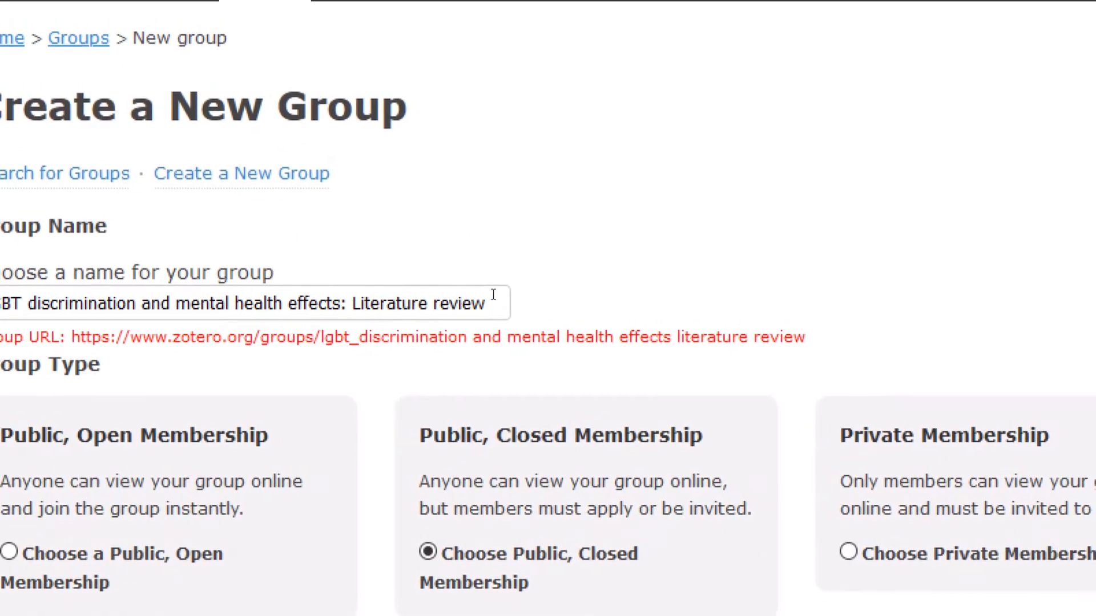
Remove the colon from the group name, settle on Public, Open Membership, and create the group
{"action": "left_click", "coordinate": [423, 297]}
{"action": "key", "text": "BackSpace"}
{"action": "key", "text": "BackSpace"}
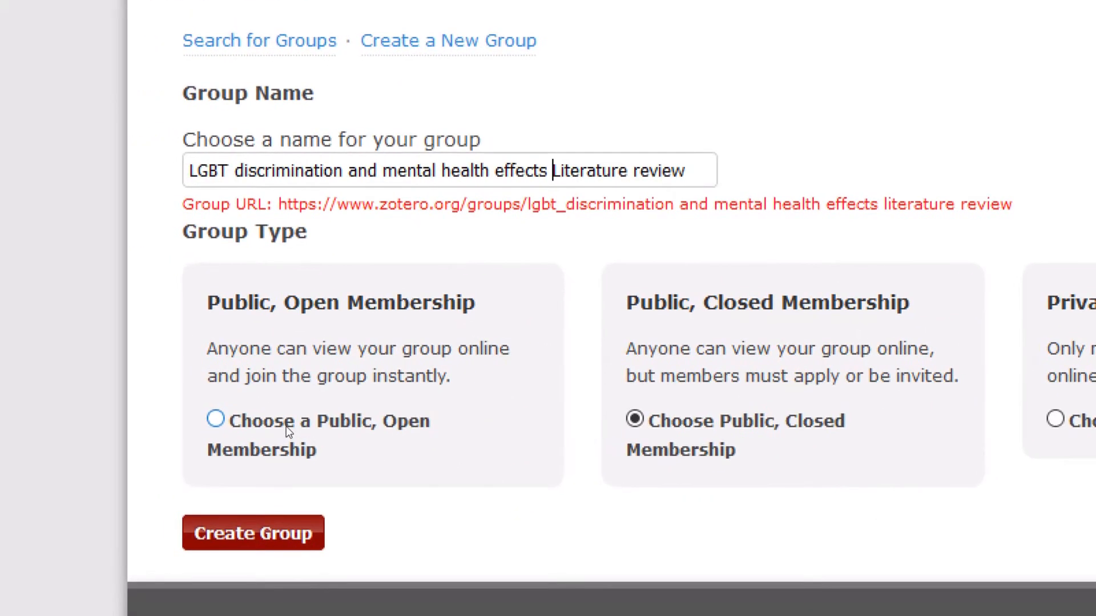
{"action": "left_click", "coordinate": [288, 429]}
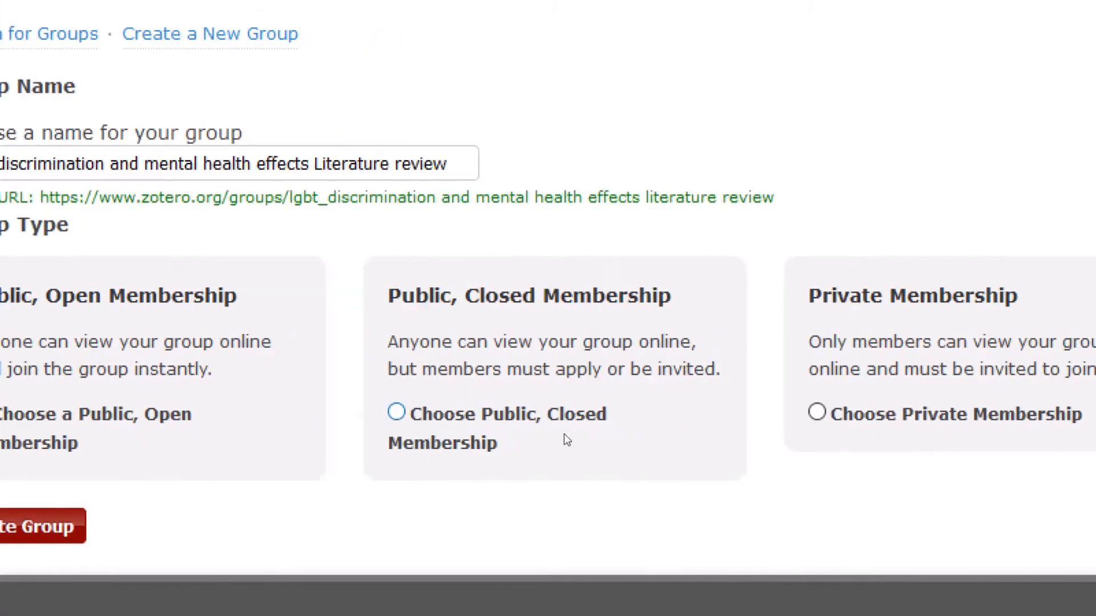
{"action": "left_click", "coordinate": [671, 426]}
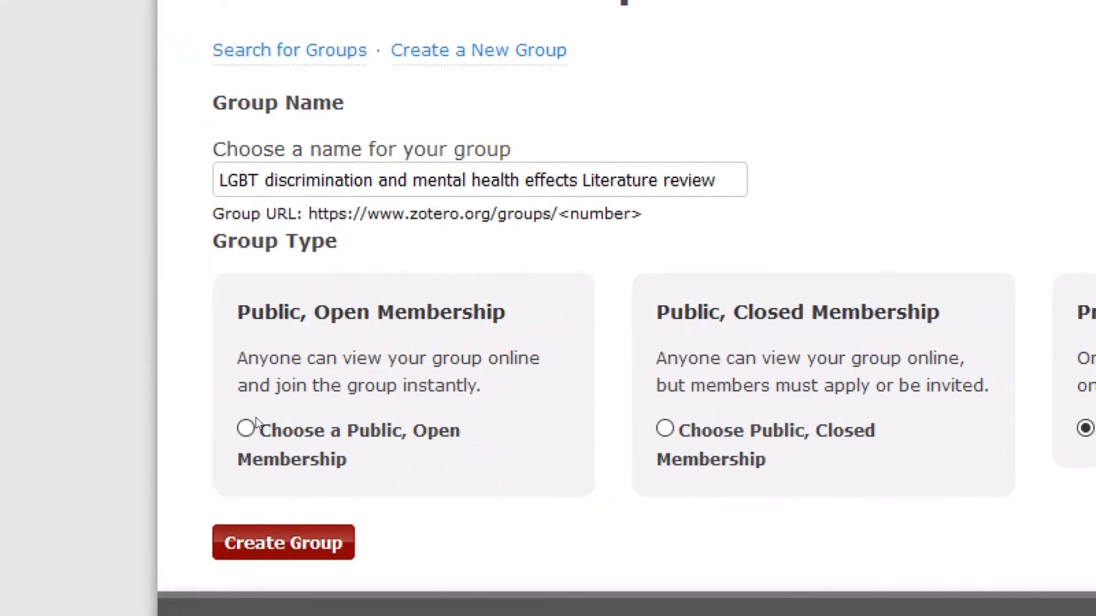
{"action": "left_click", "coordinate": [269, 424]}
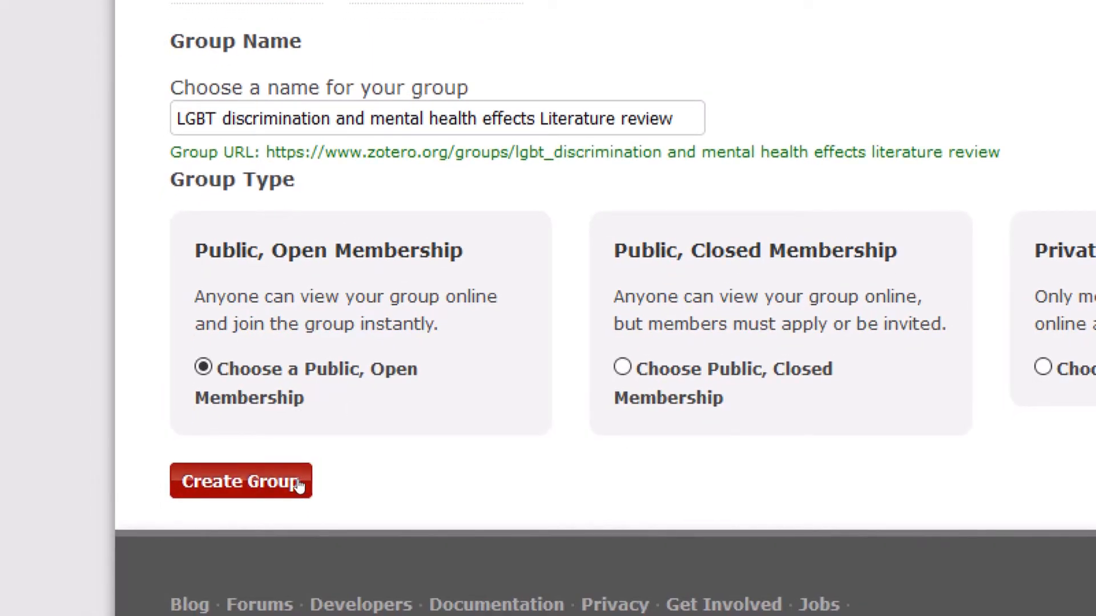
{"action": "left_click", "coordinate": [298, 484]}
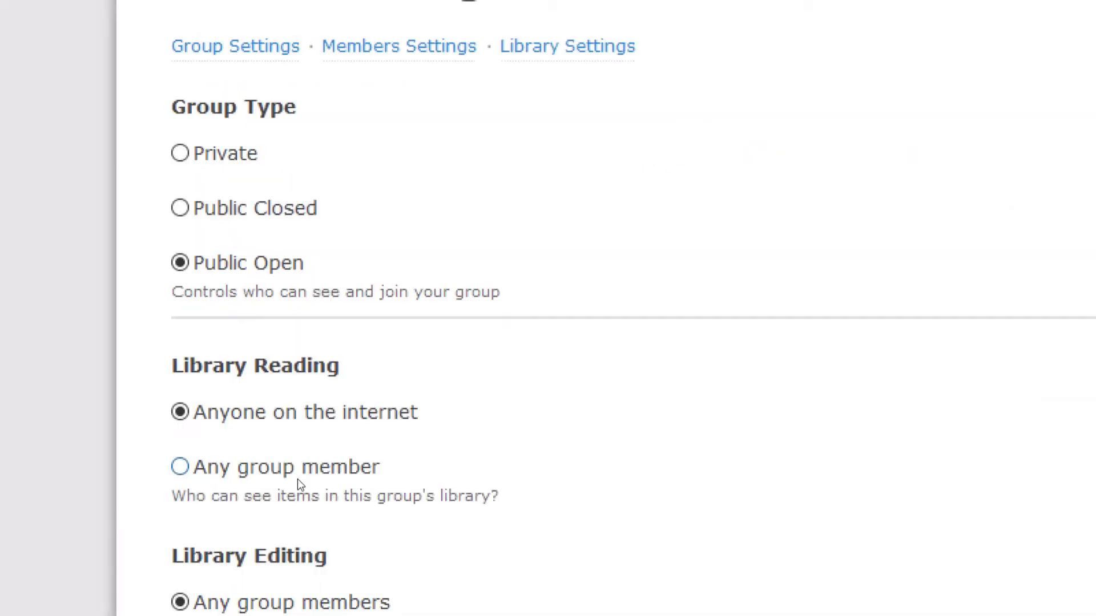
Cancel the switch to a private group so it stays Public Open, then save the library settings
{"action": "scroll", "coordinate": [328, 337], "scroll_direction": "down", "scroll_amount": 1}
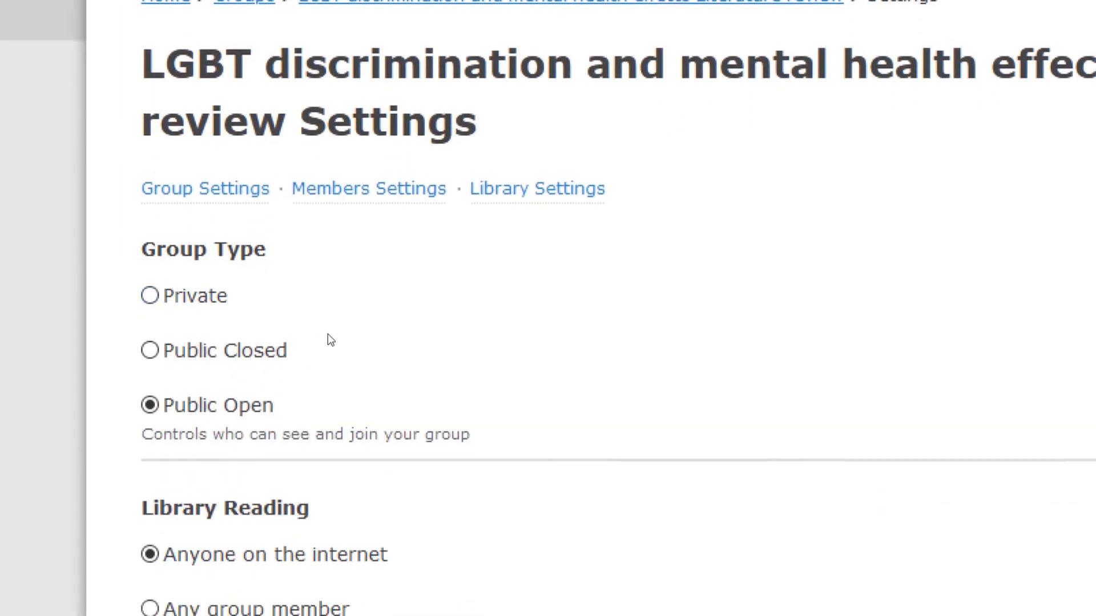
{"action": "scroll", "coordinate": [328, 337], "scroll_direction": "down", "scroll_amount": 3}
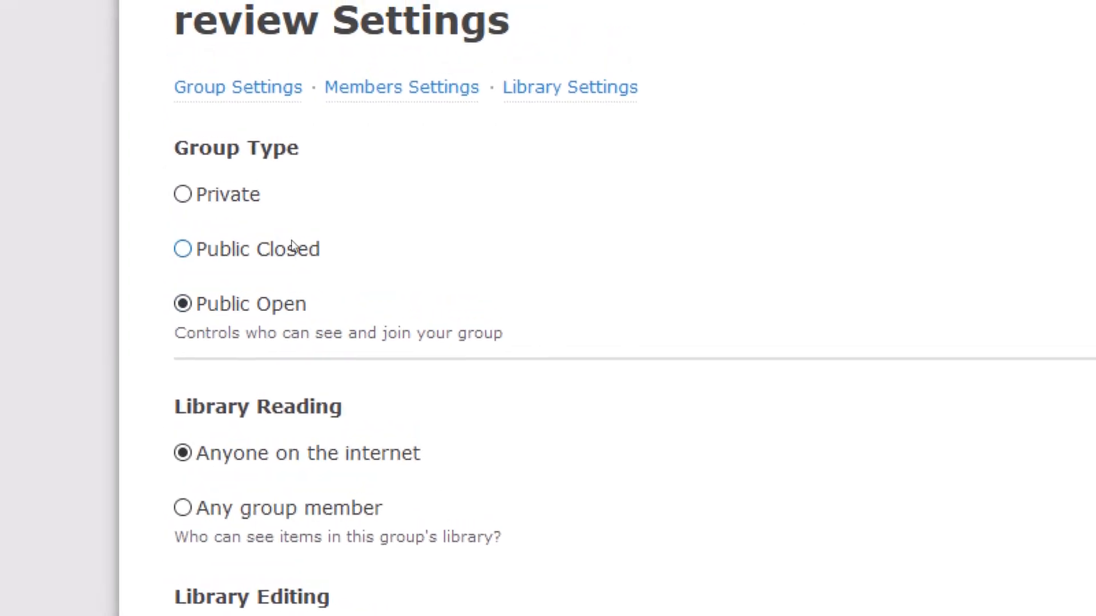
{"action": "left_click", "coordinate": [253, 191]}
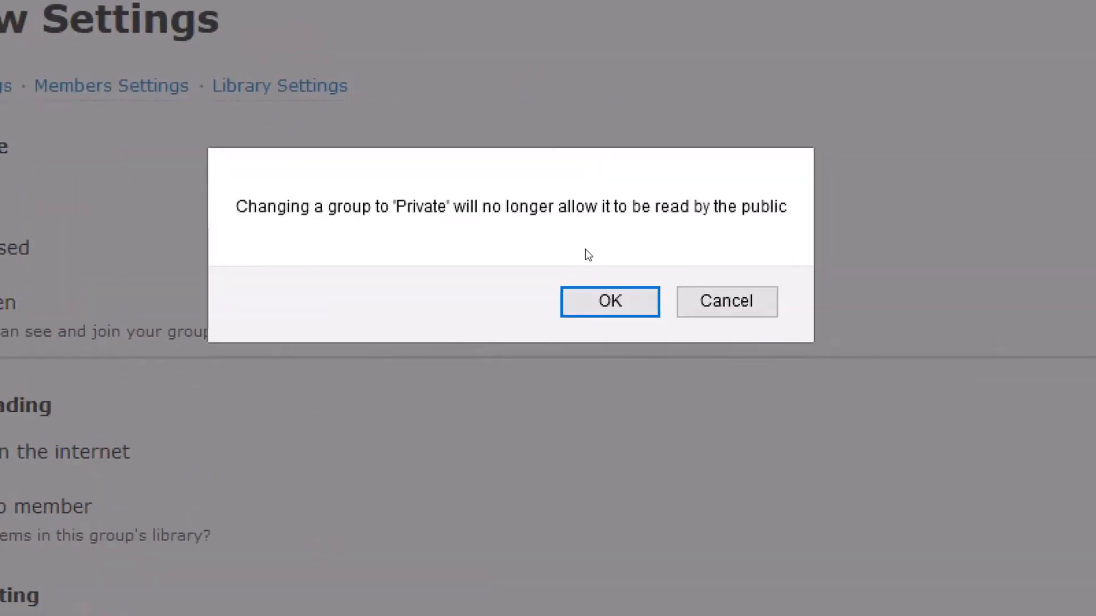
{"action": "left_click", "coordinate": [1026, 337]}
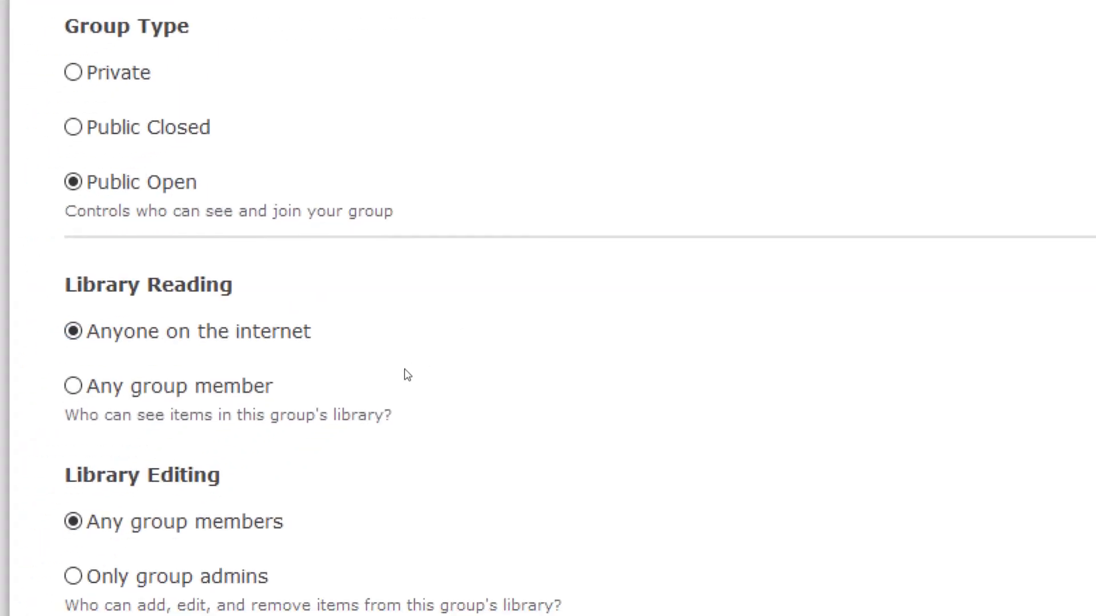
{"action": "scroll", "coordinate": [176, 461], "scroll_direction": "down", "scroll_amount": 6}
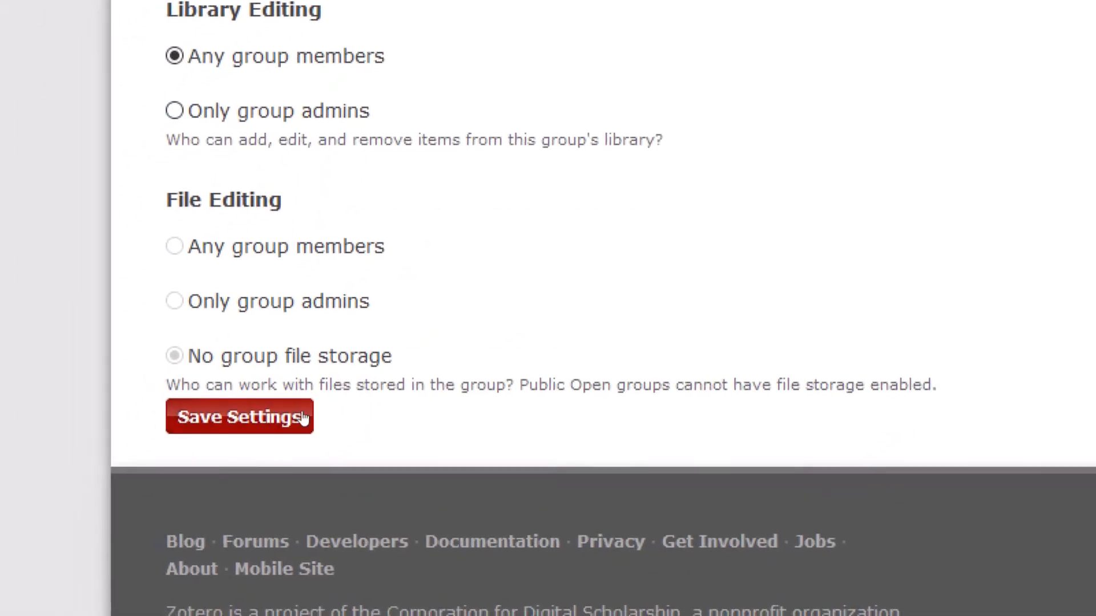
{"action": "left_click", "coordinate": [301, 416]}
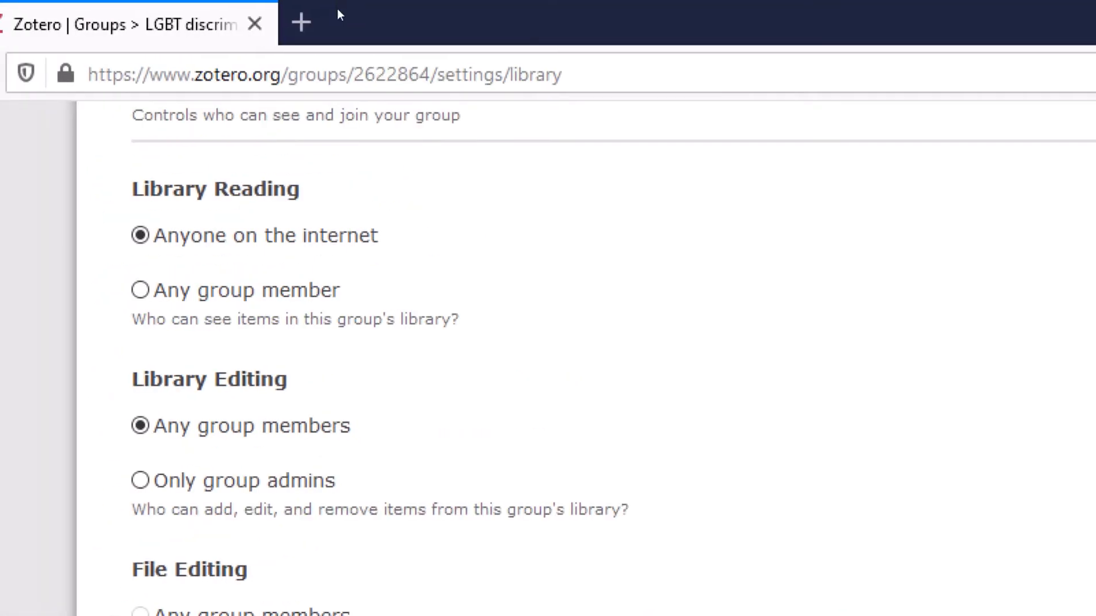
{"action": "scroll", "coordinate": [337, 86], "scroll_direction": "up", "scroll_amount": 8}
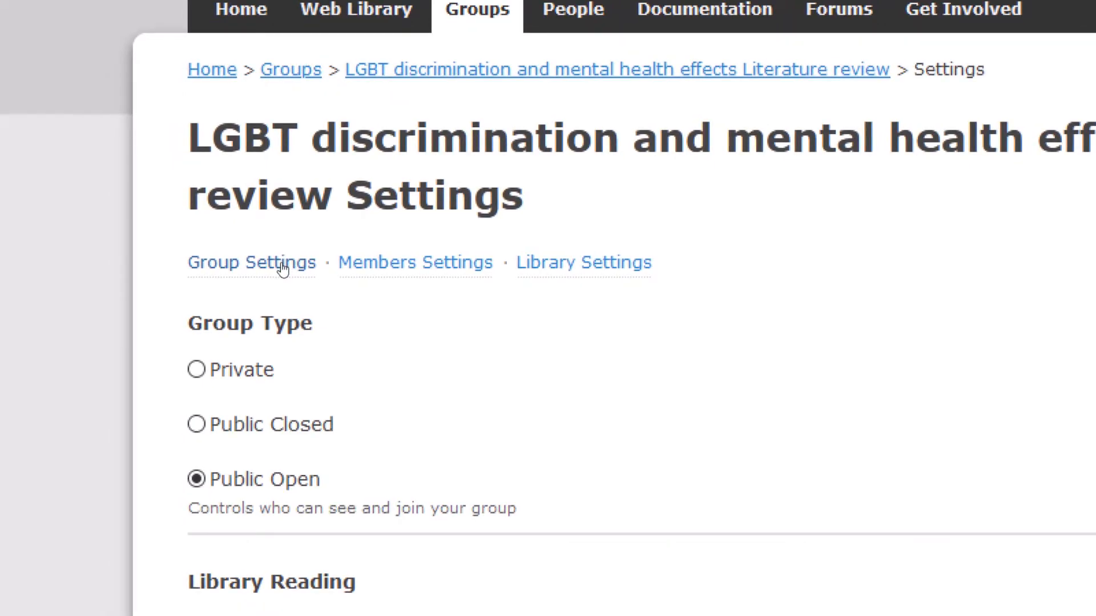
Review the new group's general and member settings, including the invite-members form
{"action": "left_click", "coordinate": [281, 268]}
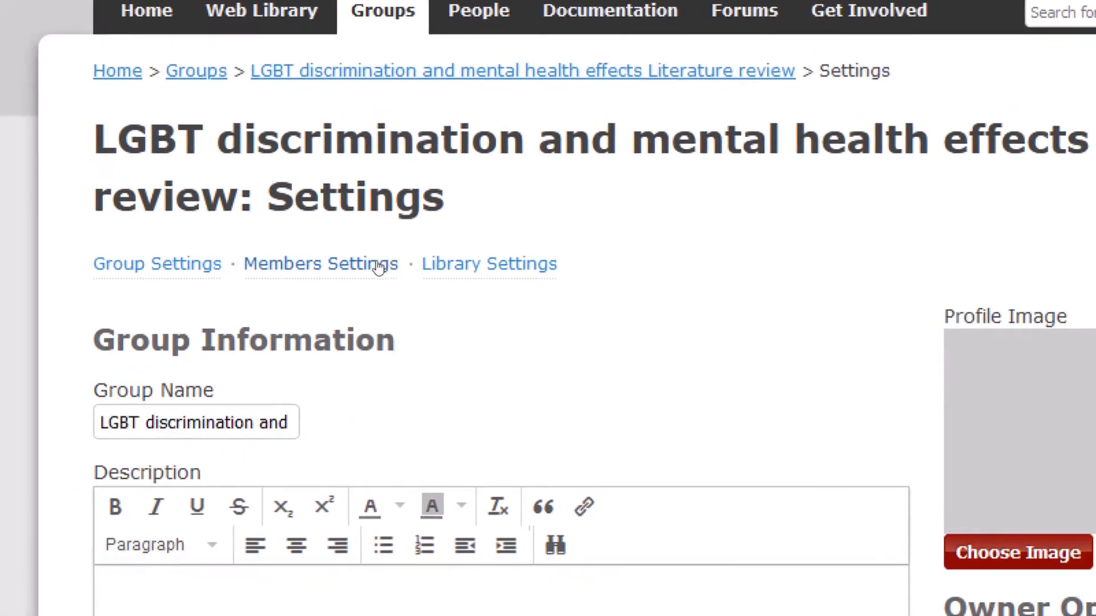
{"action": "left_click", "coordinate": [377, 266]}
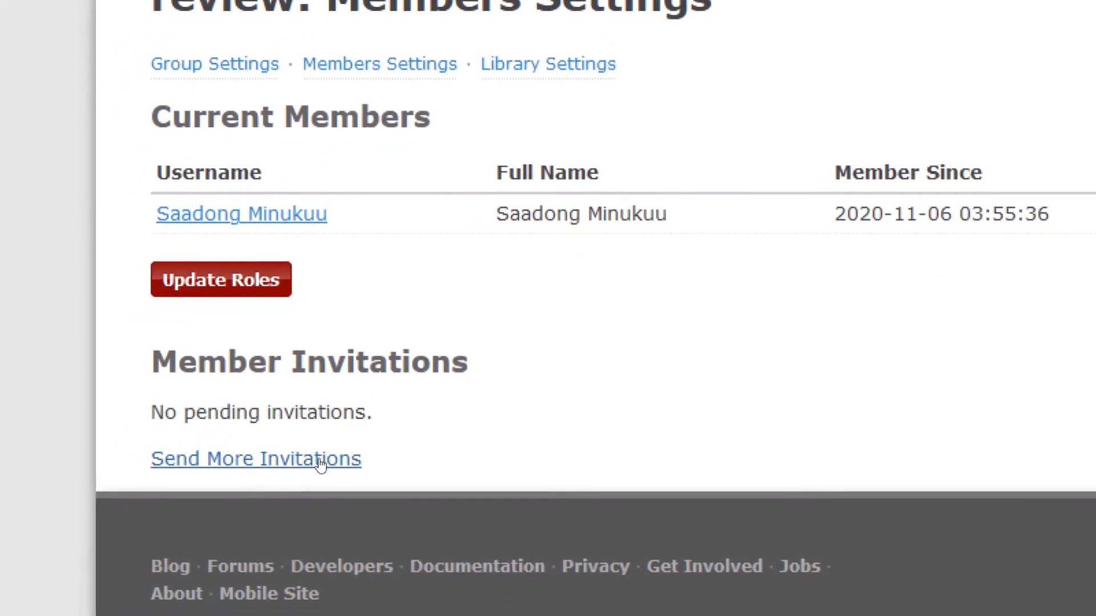
{"action": "left_click", "coordinate": [321, 463]}
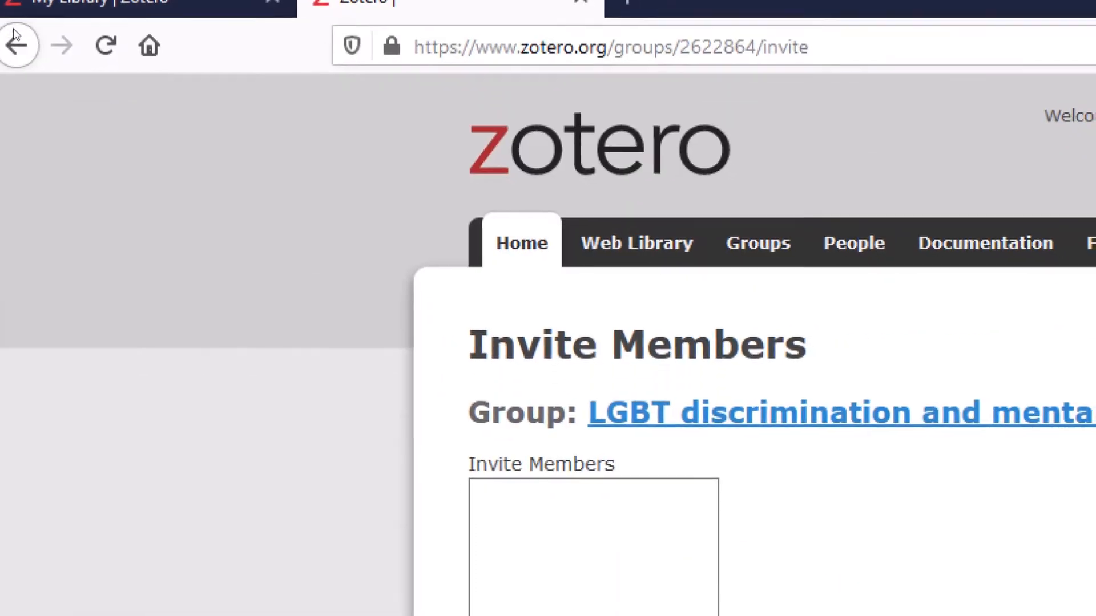
{"action": "left_click", "coordinate": [15, 35]}
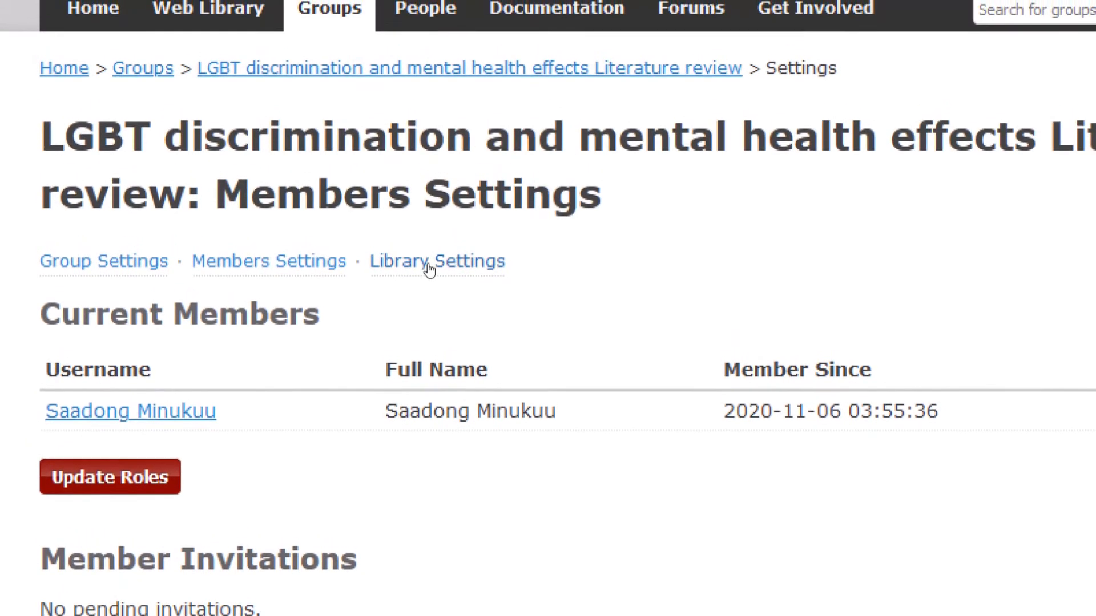
Check the library settings, open the empty group library on the web, then return to desktop Zotero
{"action": "left_click", "coordinate": [429, 262]}
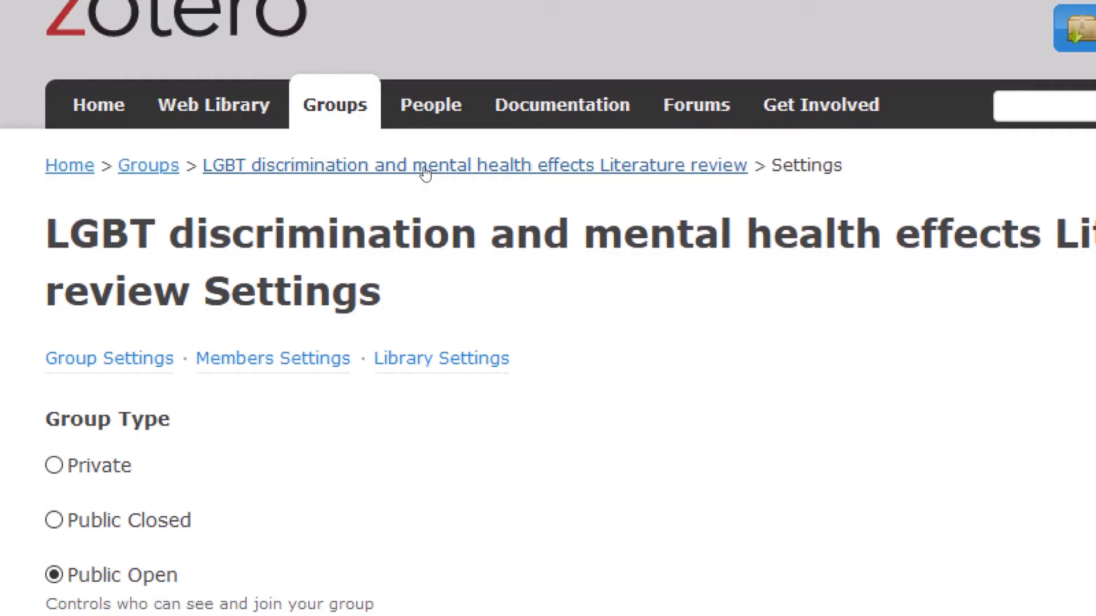
{"action": "left_click", "coordinate": [425, 172]}
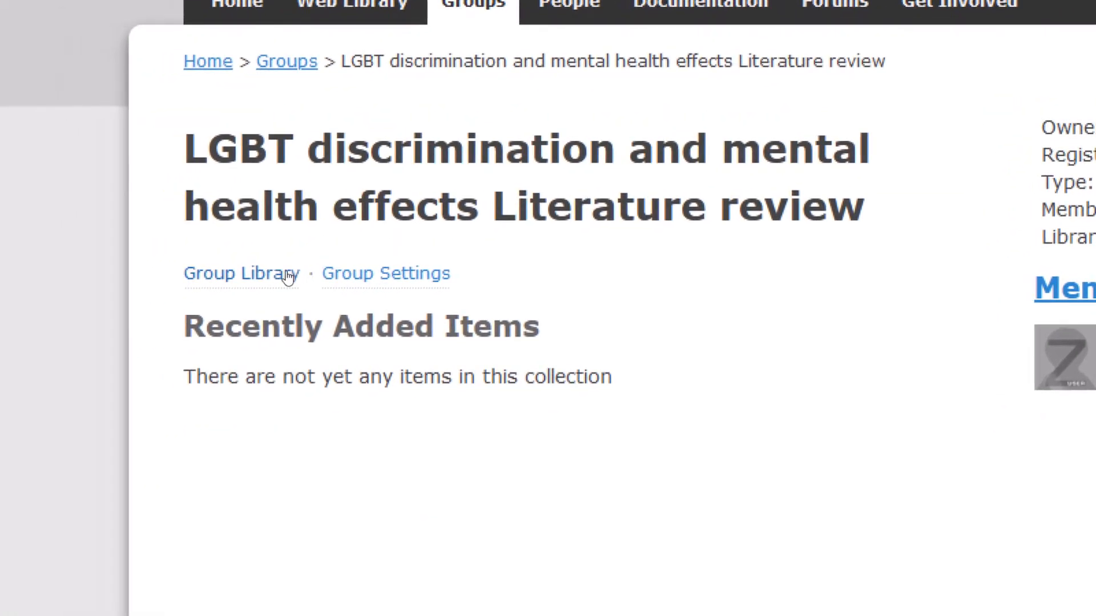
{"action": "left_click", "coordinate": [281, 276]}
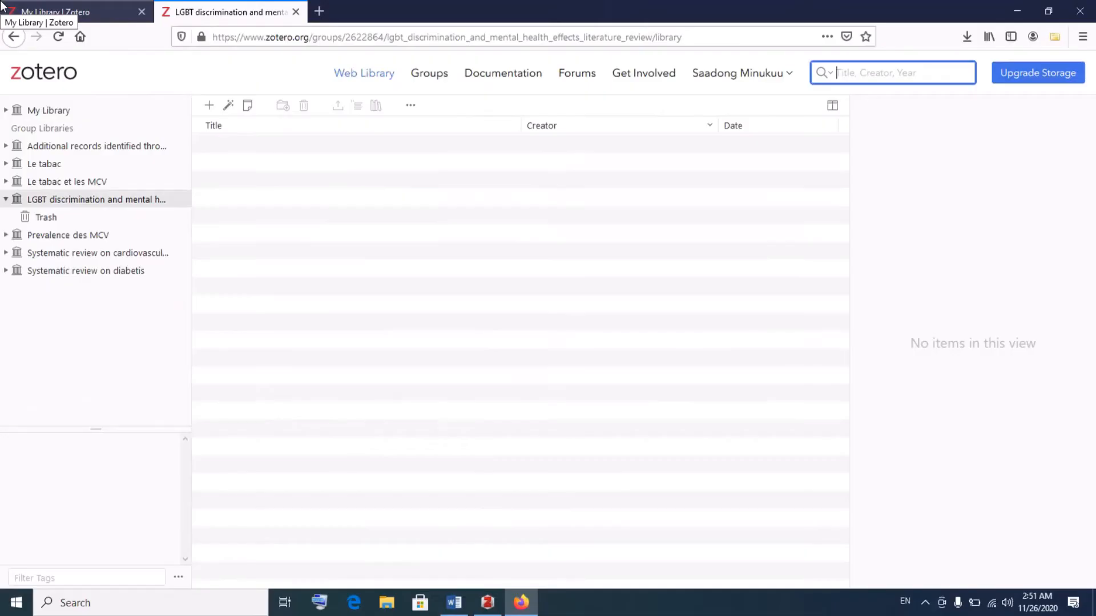
{"action": "left_click", "coordinate": [487, 602]}
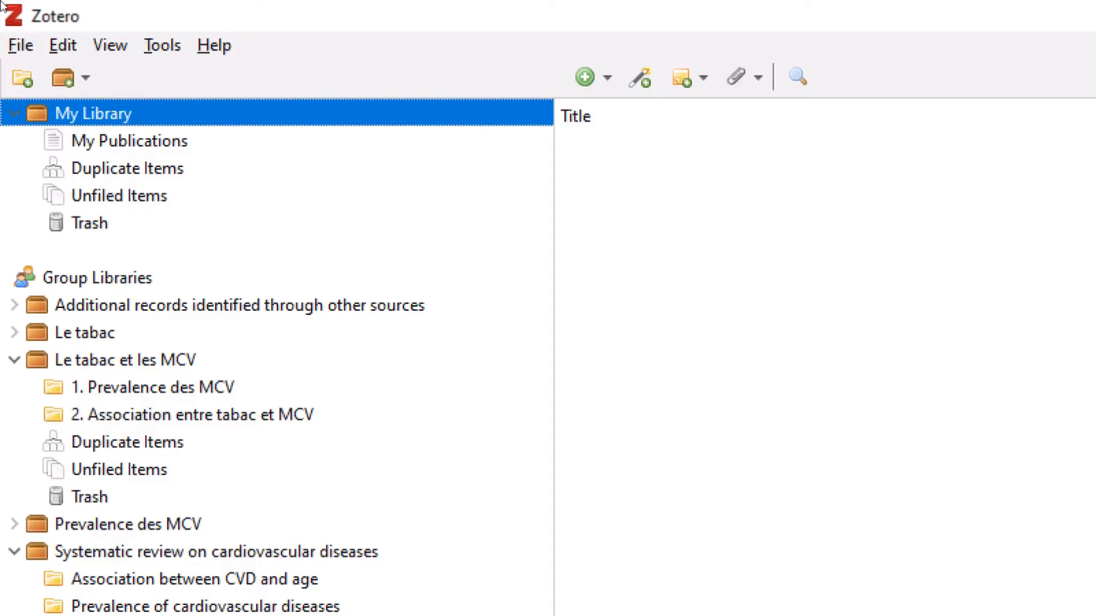
Sync desktop Zotero with zotero.org and select the new 'LGBT discrimination and mental health effects Literature review' group
{"action": "left_click", "coordinate": [63, 45]}
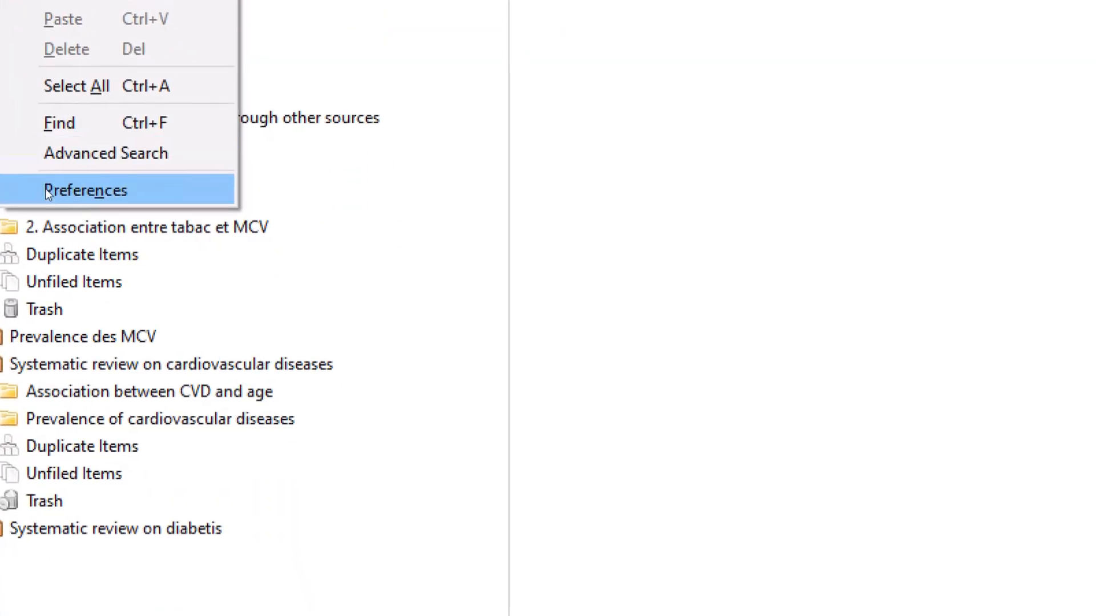
{"action": "left_click", "coordinate": [60, 332]}
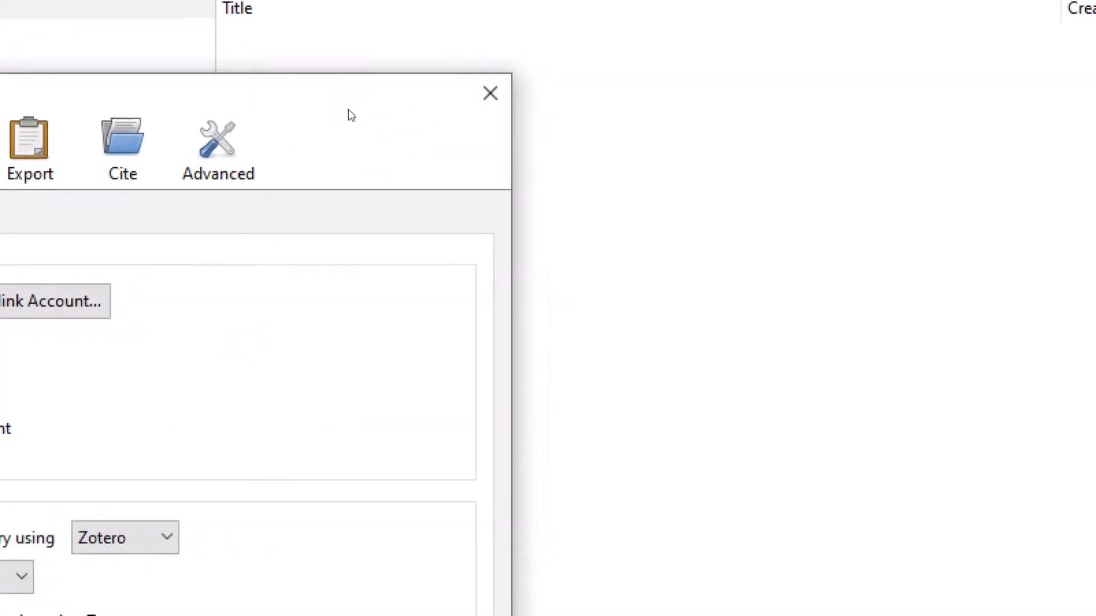
{"action": "left_click", "coordinate": [428, 101]}
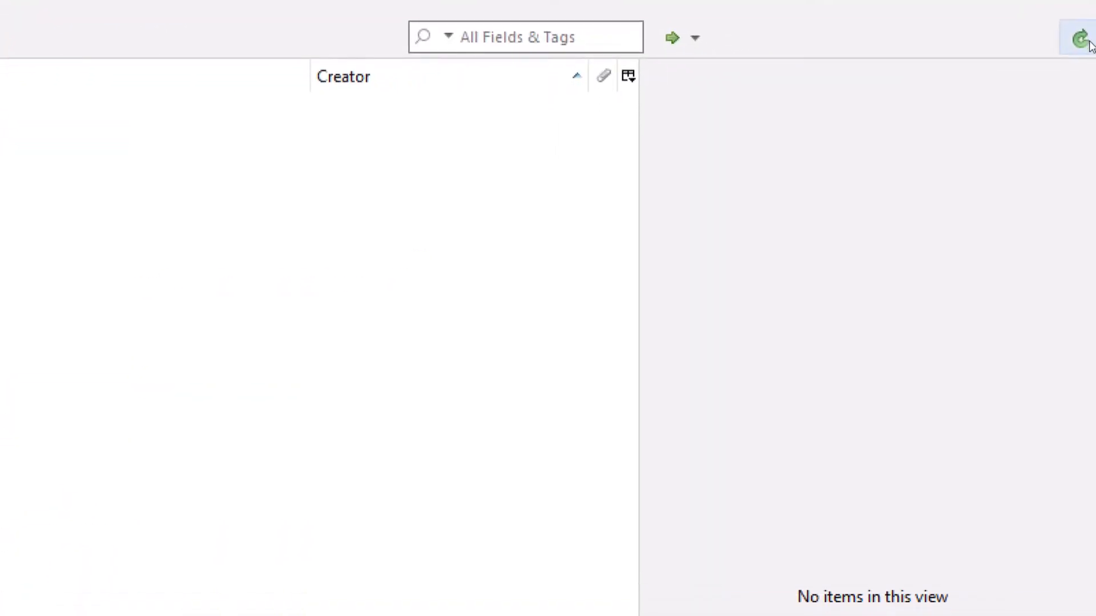
{"action": "left_click", "coordinate": [1084, 40]}
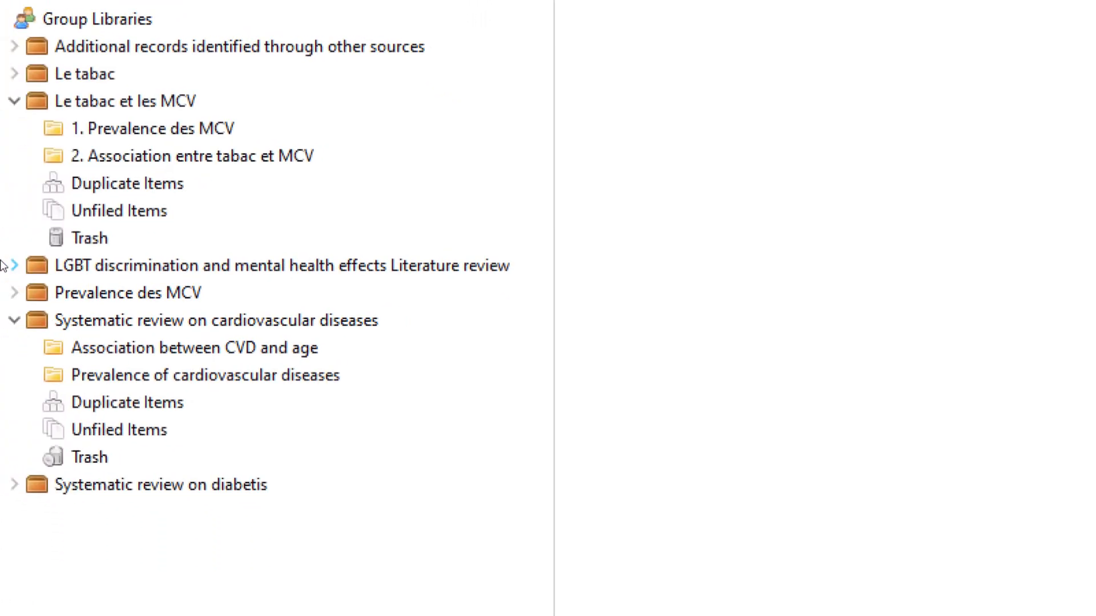
{"action": "left_click", "coordinate": [8, 264]}
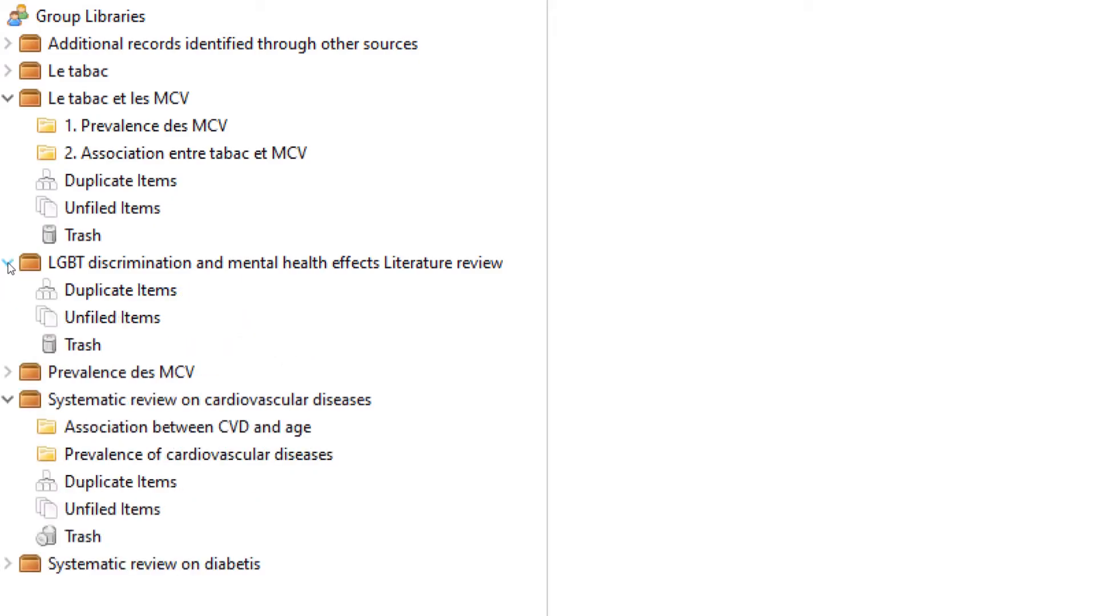
{"action": "left_click", "coordinate": [8, 263]}
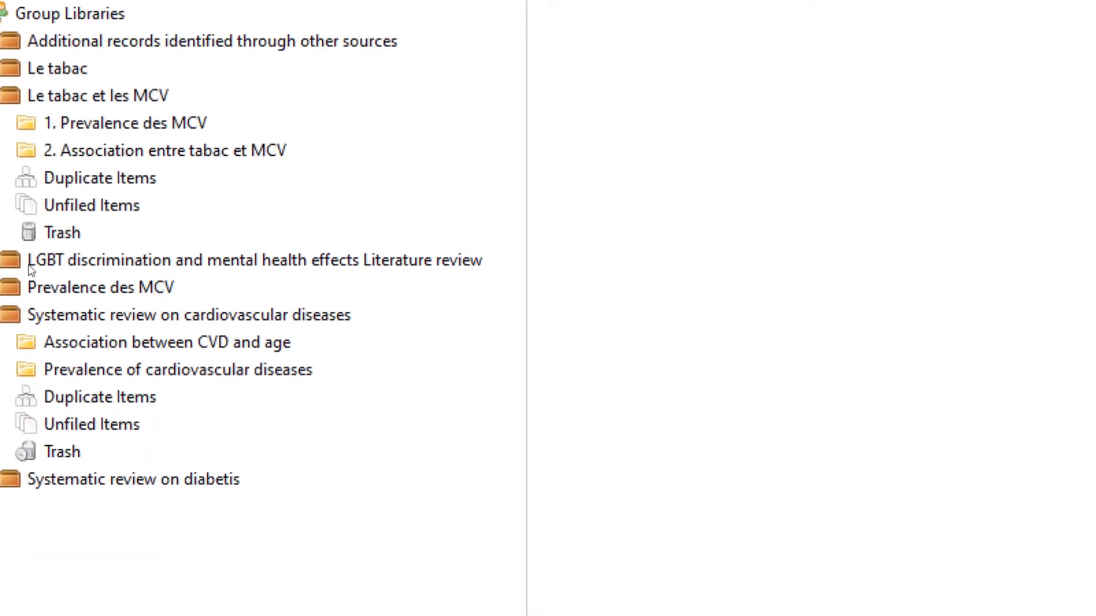
{"action": "left_click", "coordinate": [43, 264]}
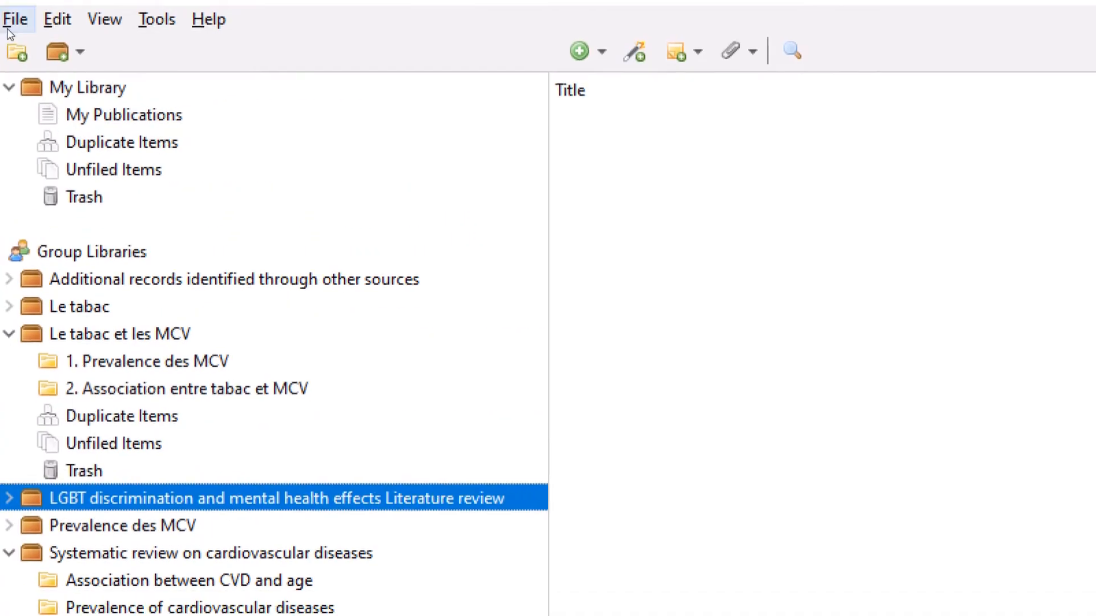
Create an LGBT health collection in the LGBT group library
{"action": "left_click", "coordinate": [12, 44]}
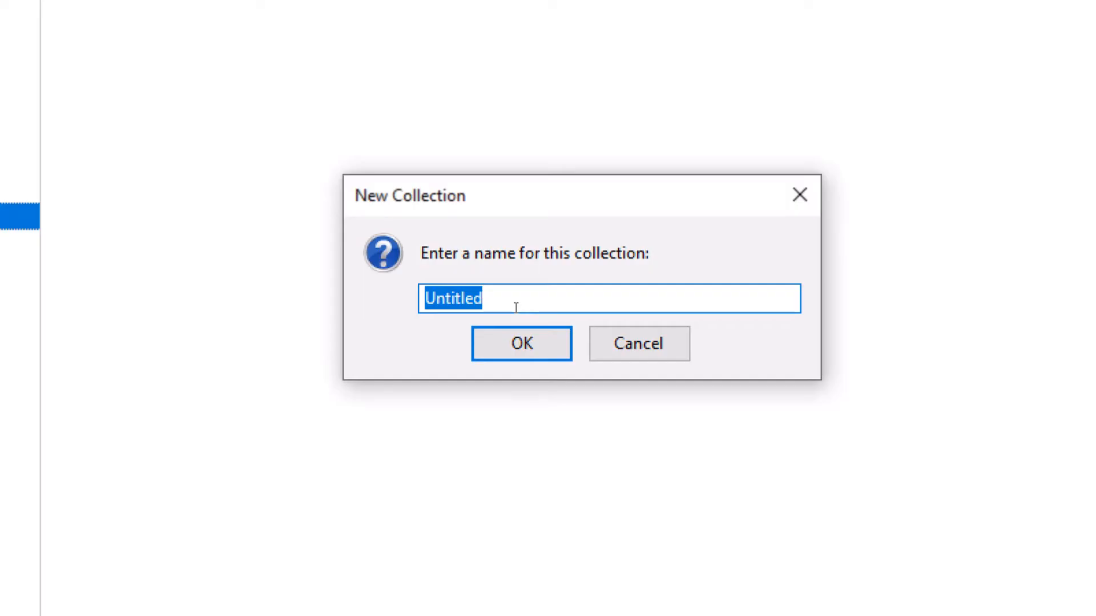
{"action": "type", "text": "LGBT health"}
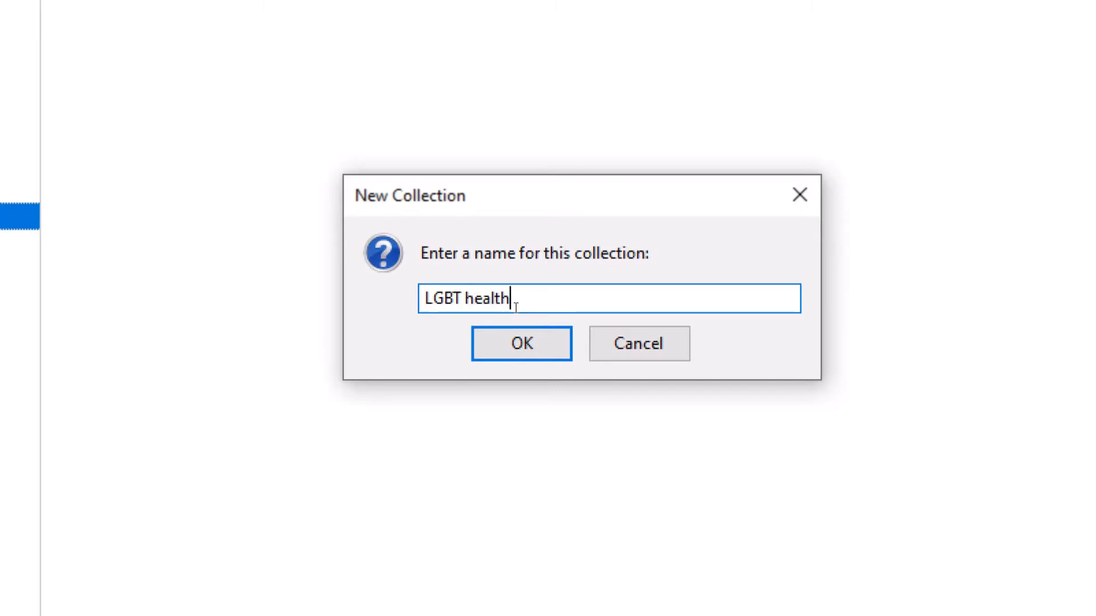
{"action": "left_click", "coordinate": [545, 351]}
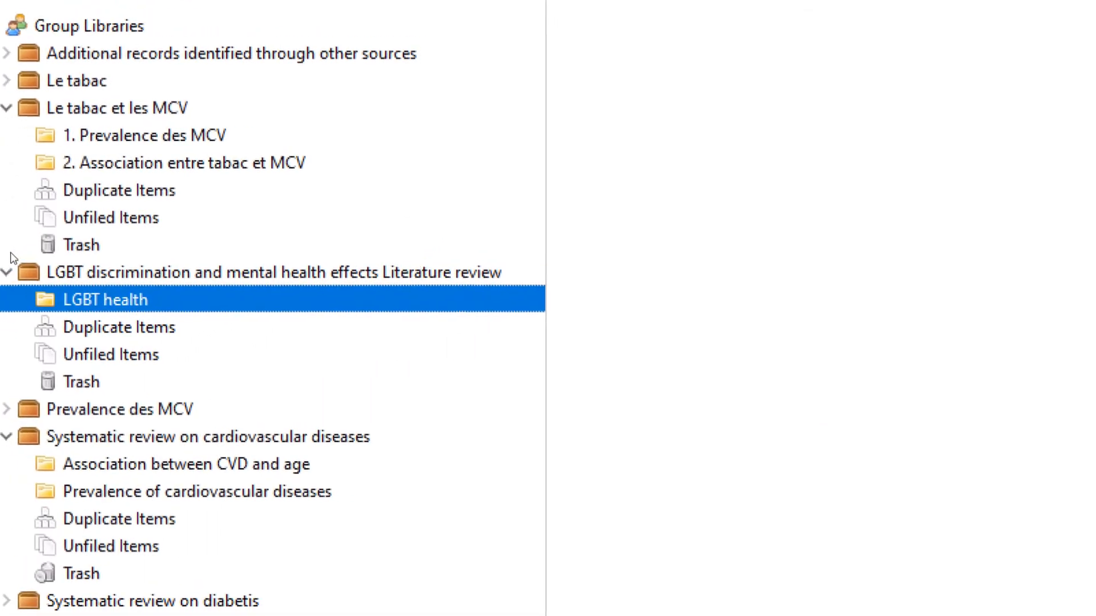
Create a second collection named 'Effects of discrimination' in the group library
{"action": "left_click", "coordinate": [42, 254]}
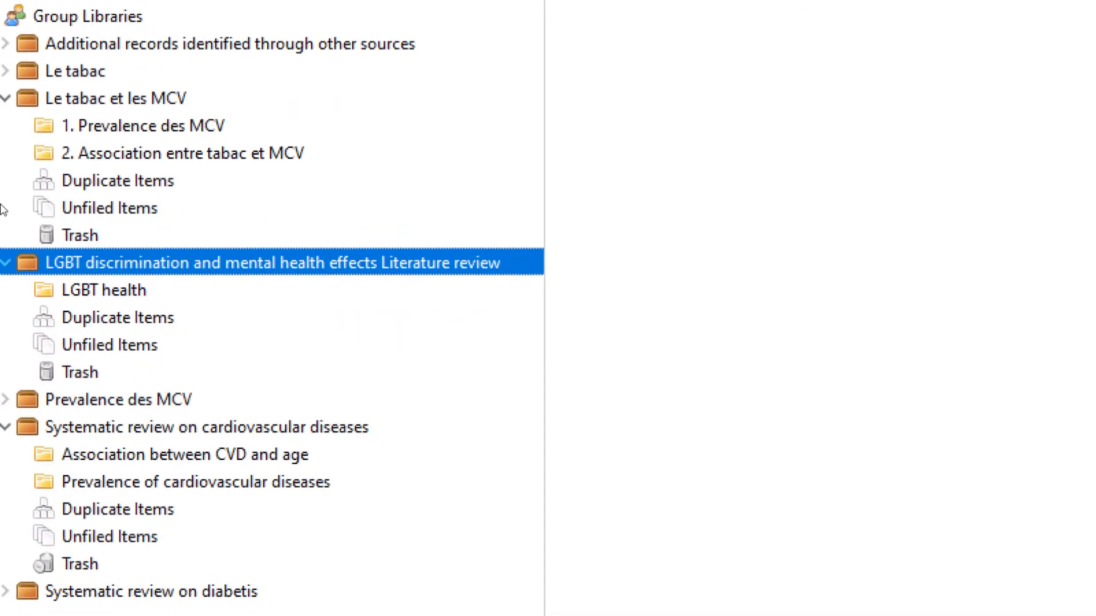
{"action": "left_click", "coordinate": [11, 39]}
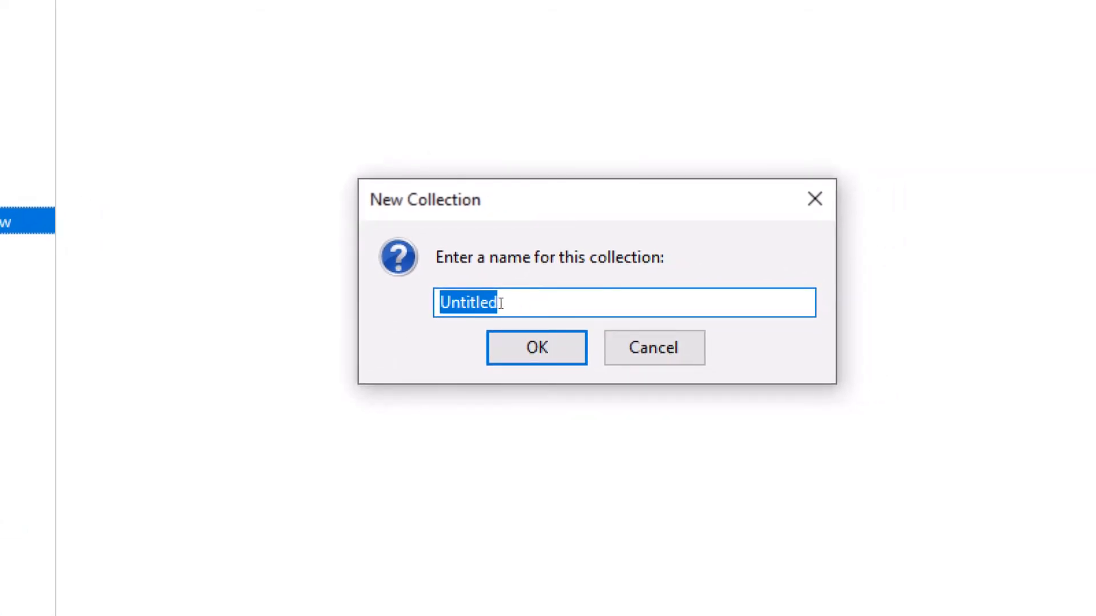
{"action": "type", "text": "Effects"}
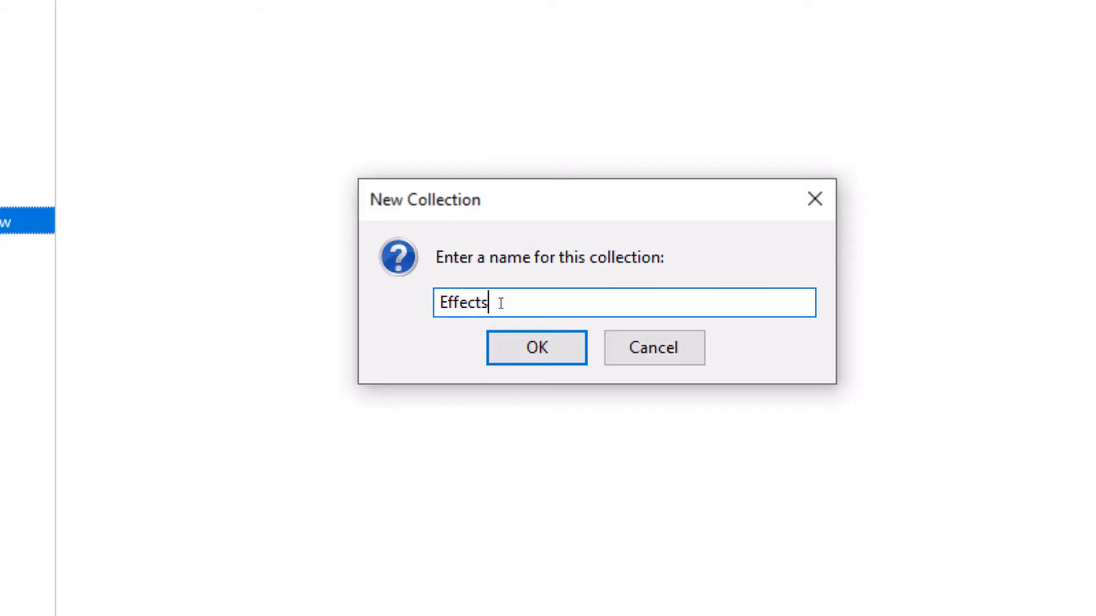
{"action": "type", "text": " of discrimination"}
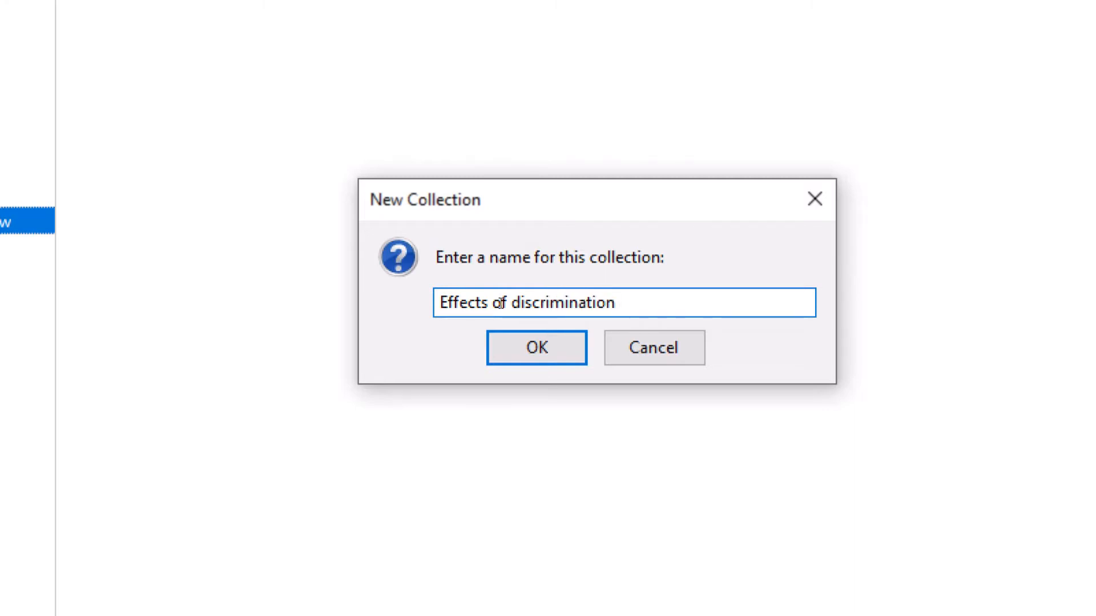
{"action": "left_click", "coordinate": [565, 339]}
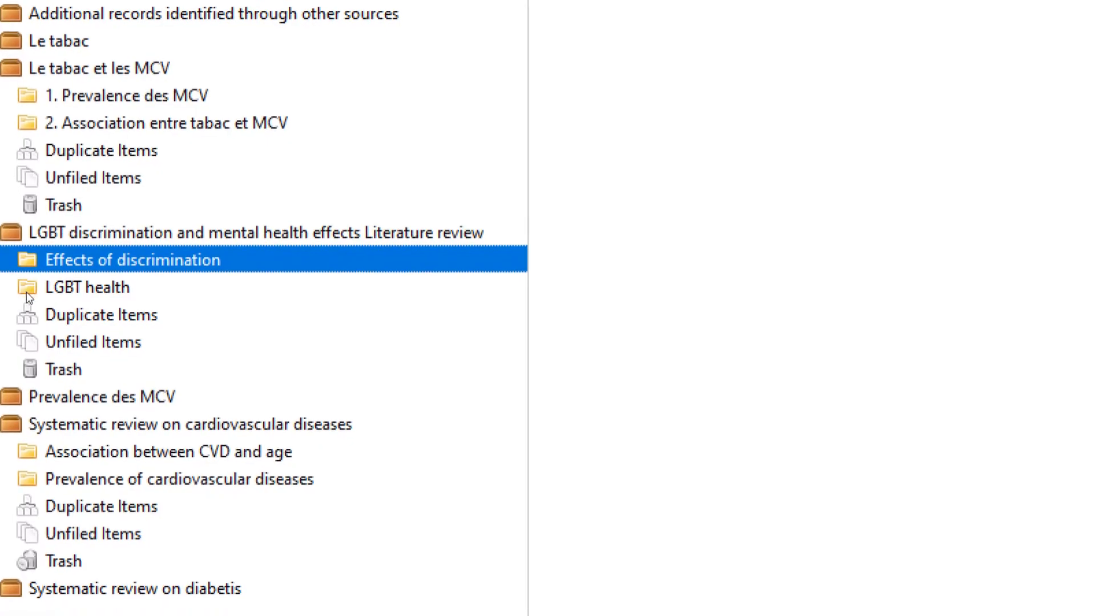
Nest LGBT health inside Effects of discrimination and dismiss its rename prompt without changes
{"action": "left_click_drag", "start_coordinate": [29, 305], "coordinate": [26, 272]}
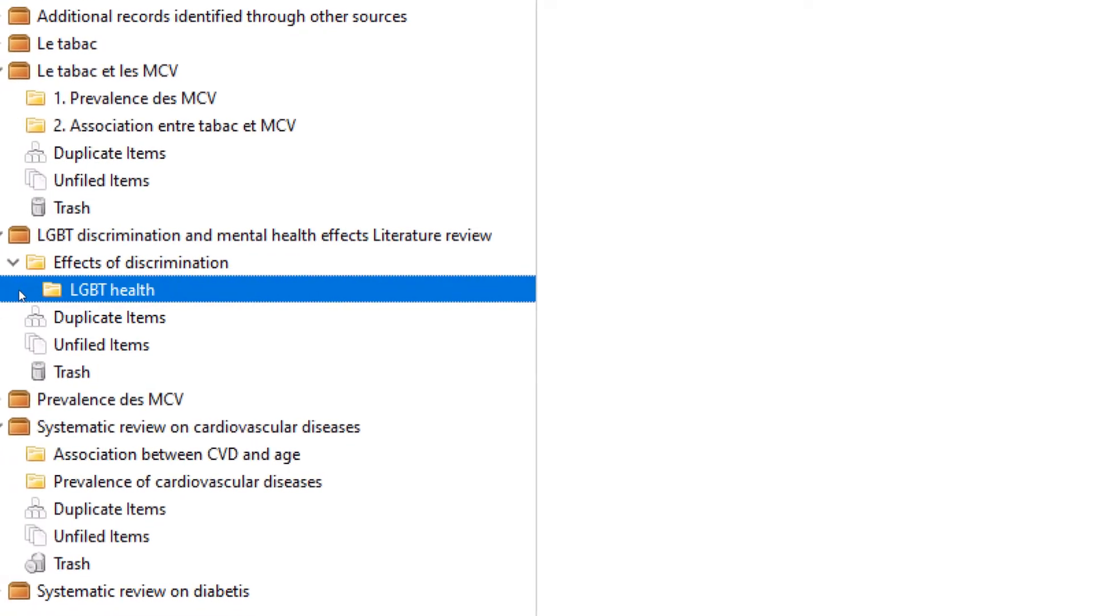
{"action": "right_click", "coordinate": [19, 290]}
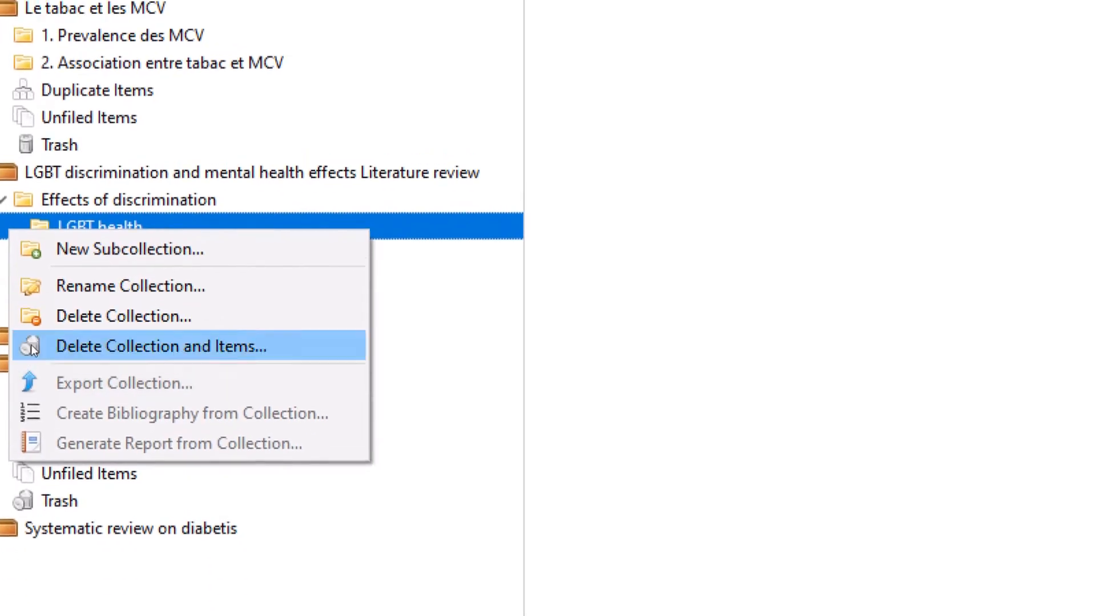
{"action": "left_click", "coordinate": [40, 274]}
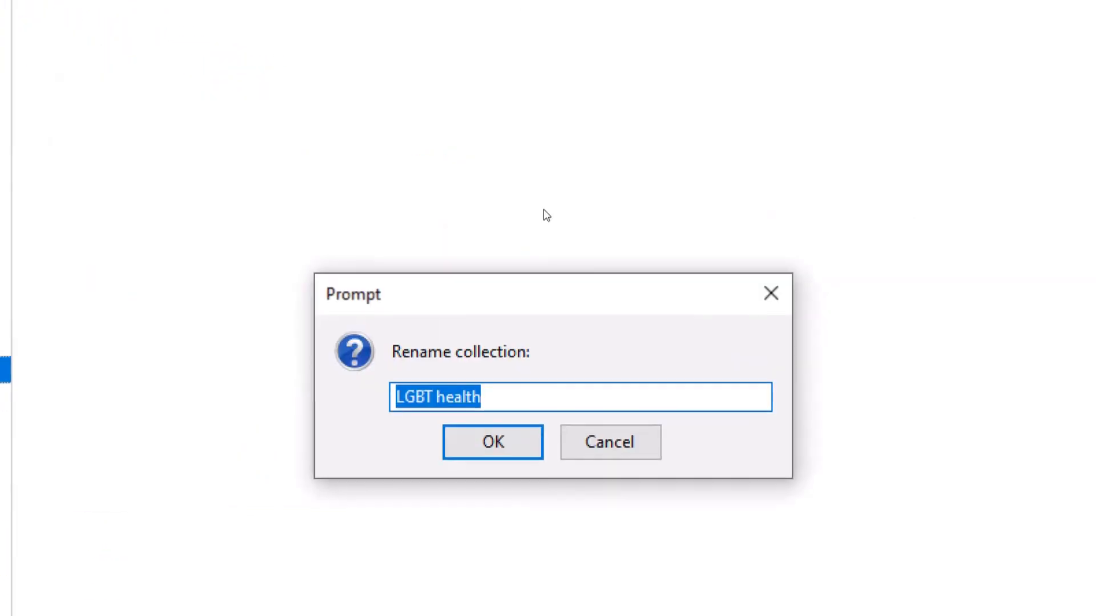
{"action": "left_click", "coordinate": [526, 330]}
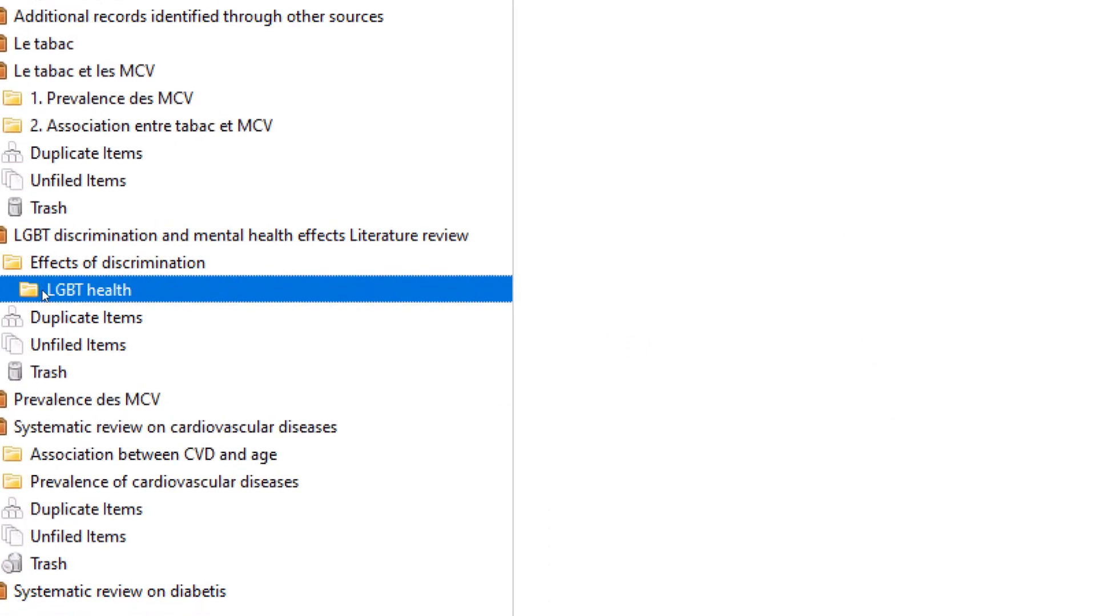
Delete the LGBT health subcollection
{"action": "right_click", "coordinate": [42, 289]}
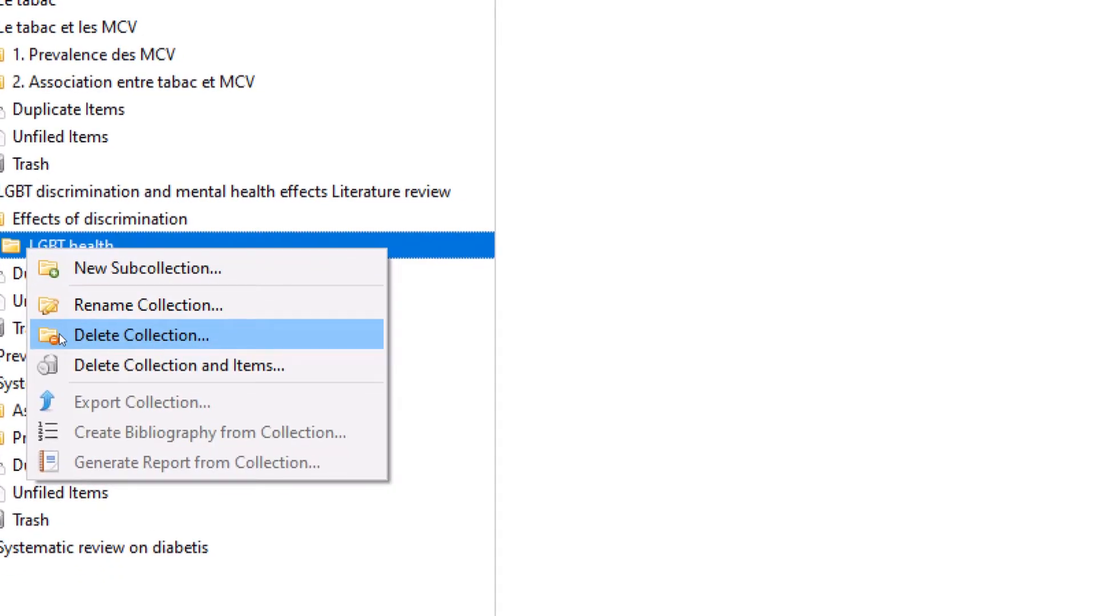
{"action": "left_click", "coordinate": [62, 339]}
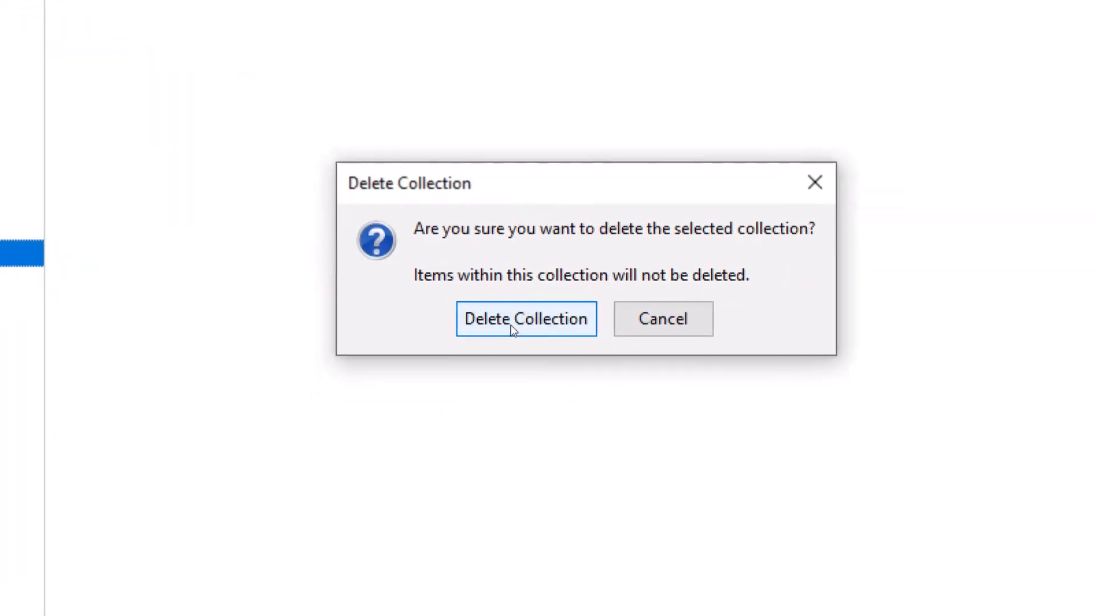
{"action": "left_click", "coordinate": [510, 324]}
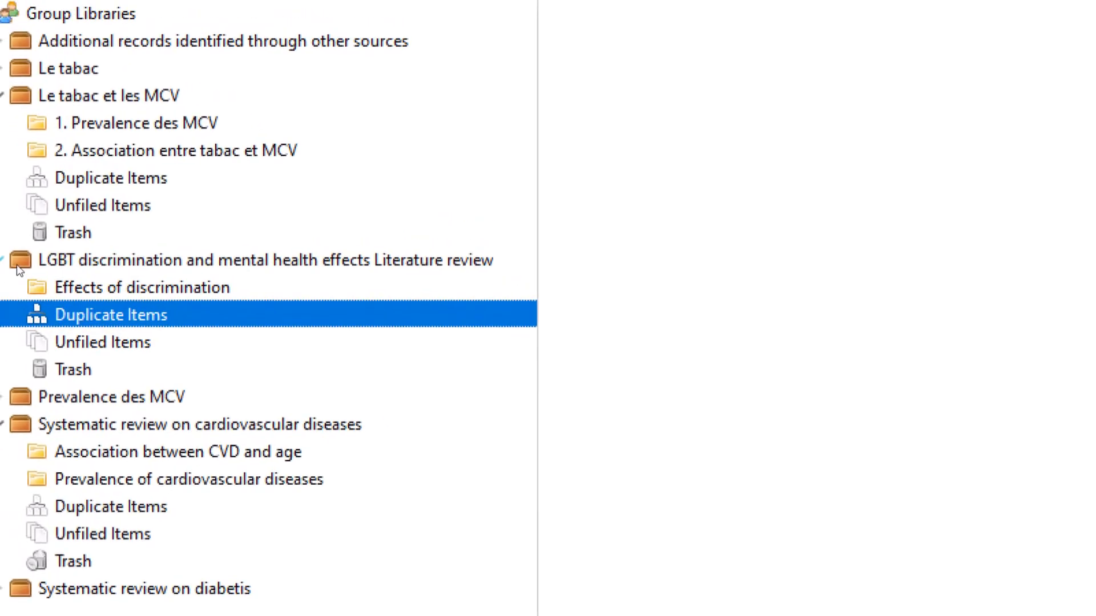
Recreate 'LGBT health' as a top-level collection in the LGBT review library
{"action": "left_click", "coordinate": [15, 262]}
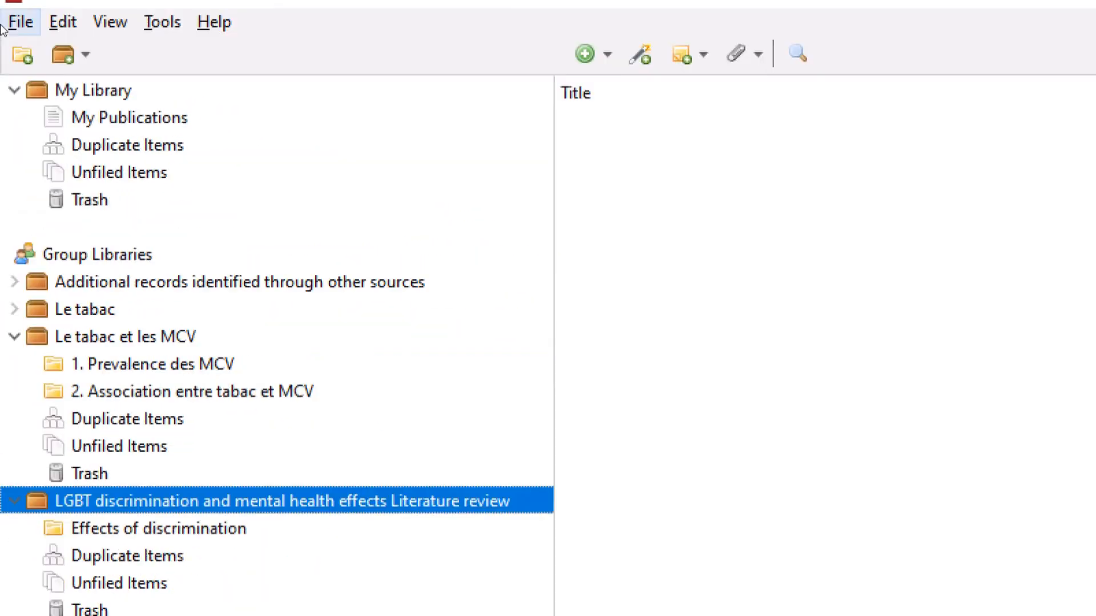
{"action": "left_click", "coordinate": [23, 57]}
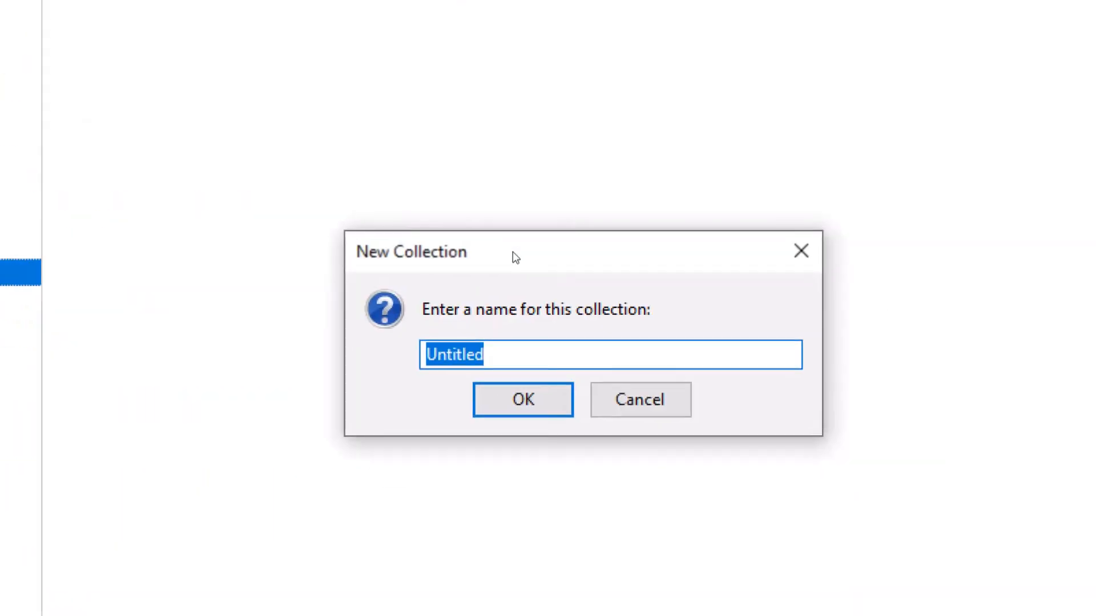
{"action": "type", "text": "LGBT"}
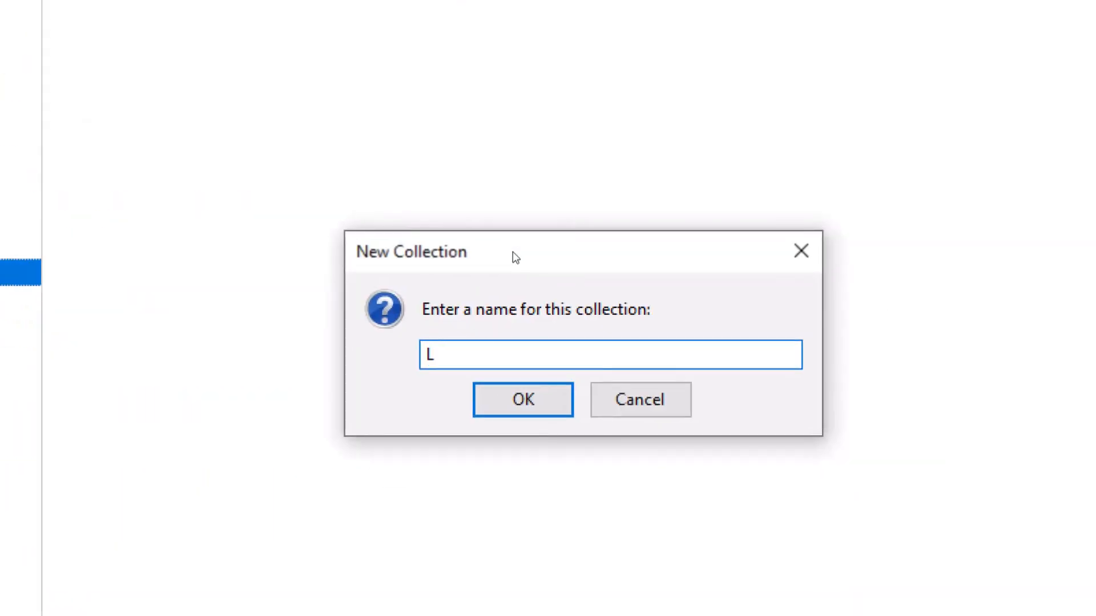
{"action": "type", "text": " health"}
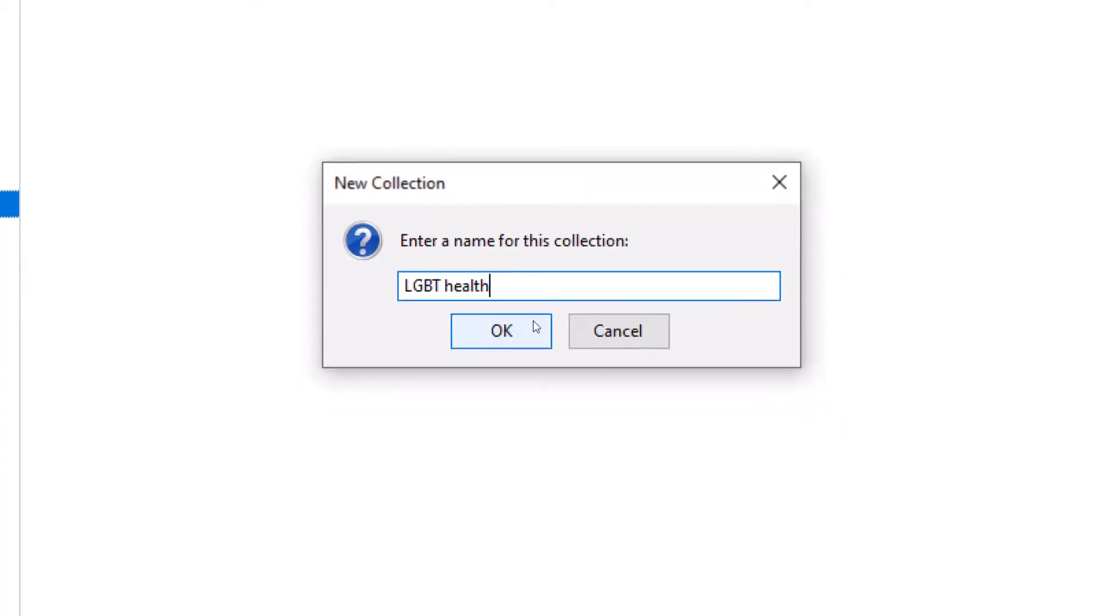
{"action": "left_click", "coordinate": [542, 401]}
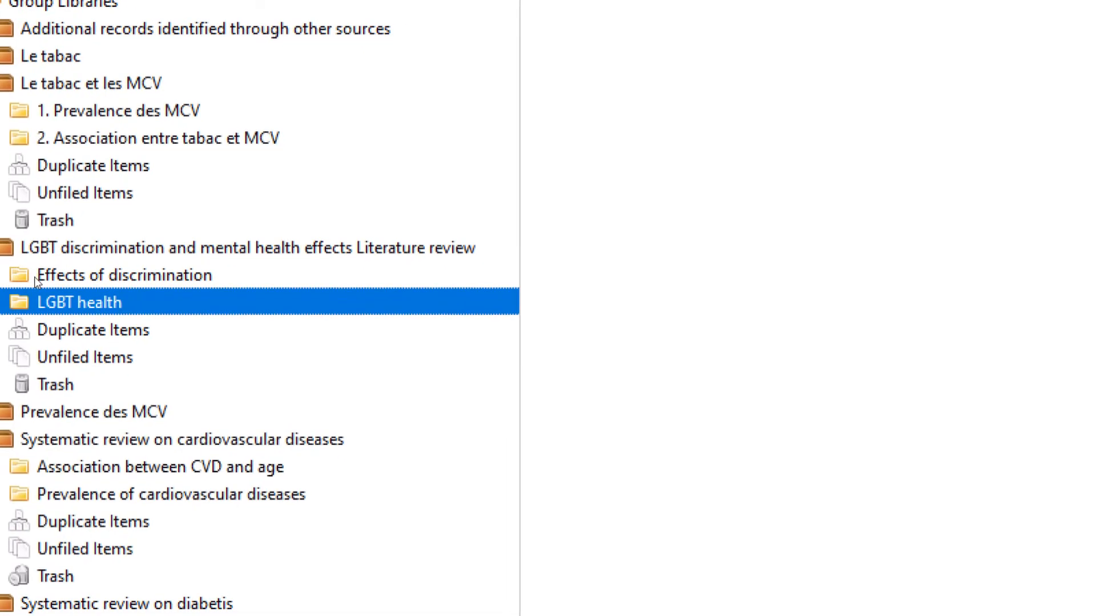
Rename the collections to '1. Effects of discrimination' and '2. LGBT health', then open the latter
{"action": "left_click", "coordinate": [34, 276]}
{"action": "left_click", "coordinate": [34, 277]}
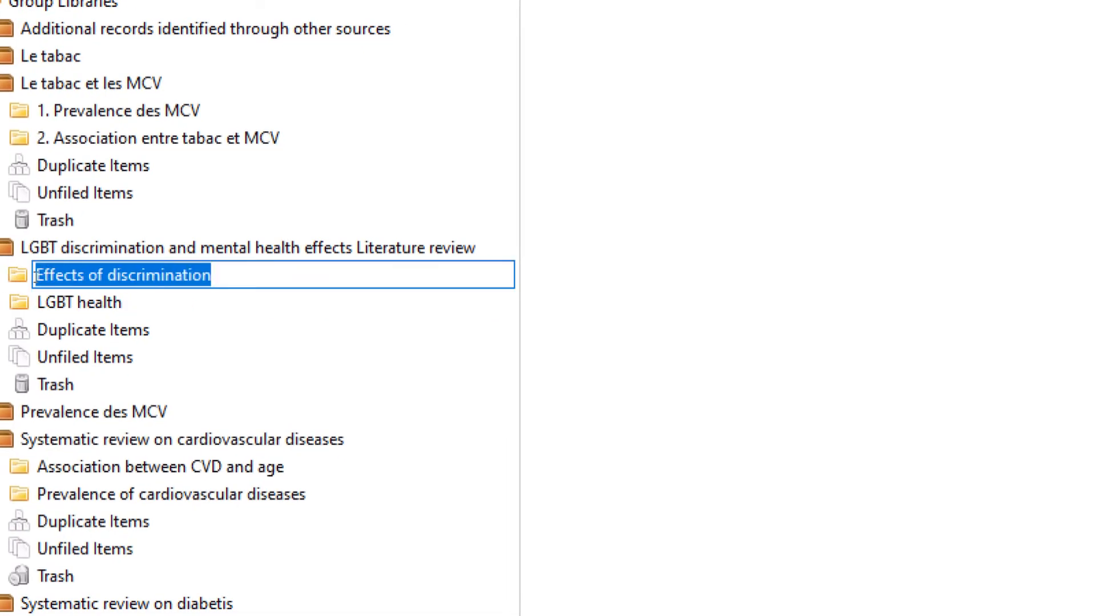
{"action": "left_click", "coordinate": [35, 277]}
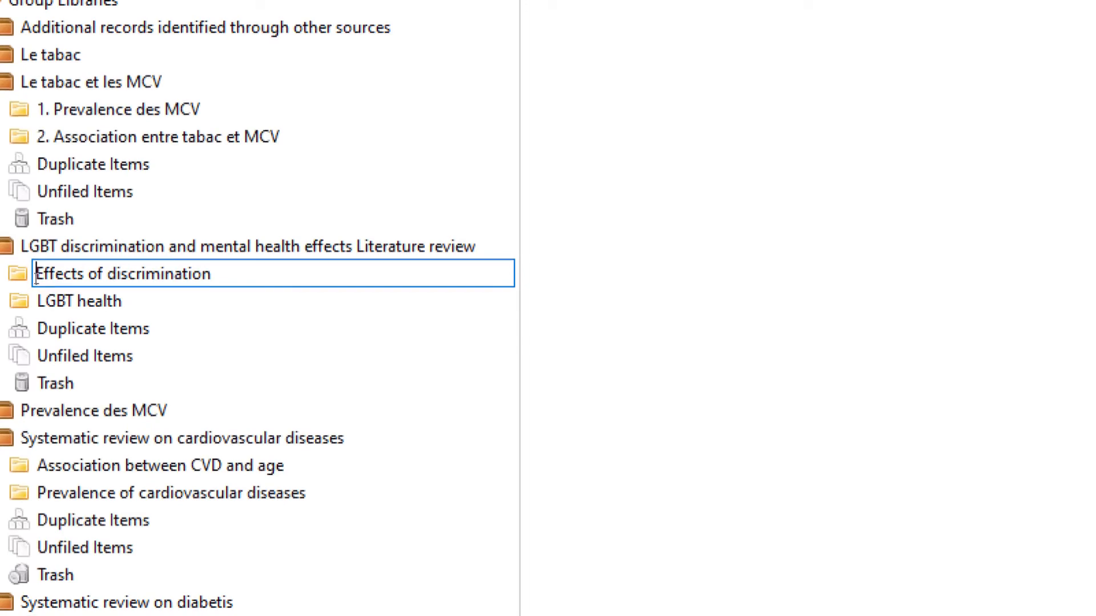
{"action": "type", "text": "1"}
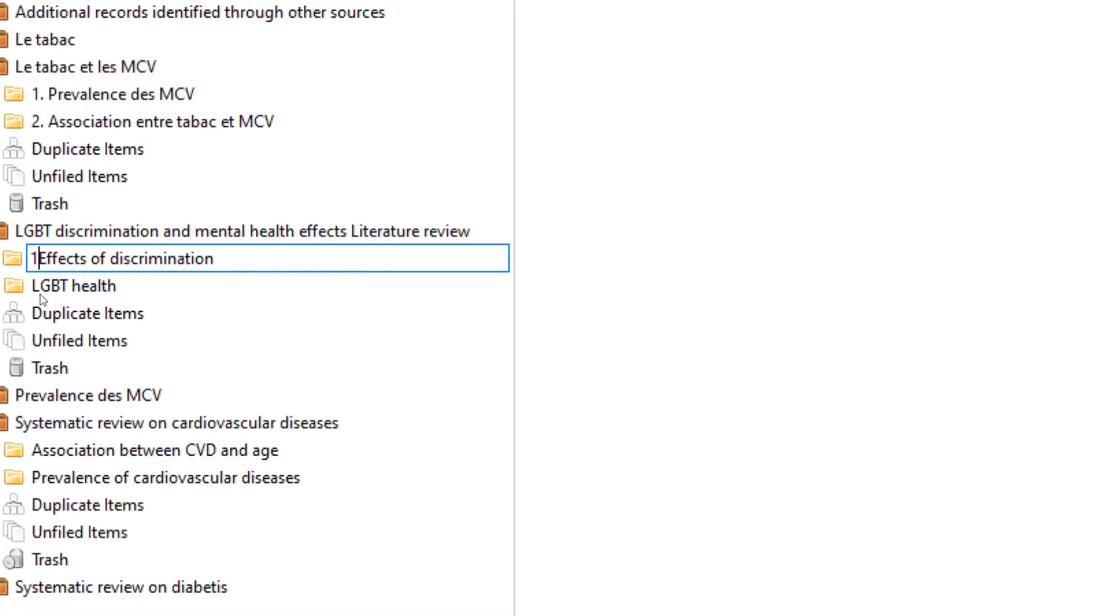
{"action": "type", "text": "."}
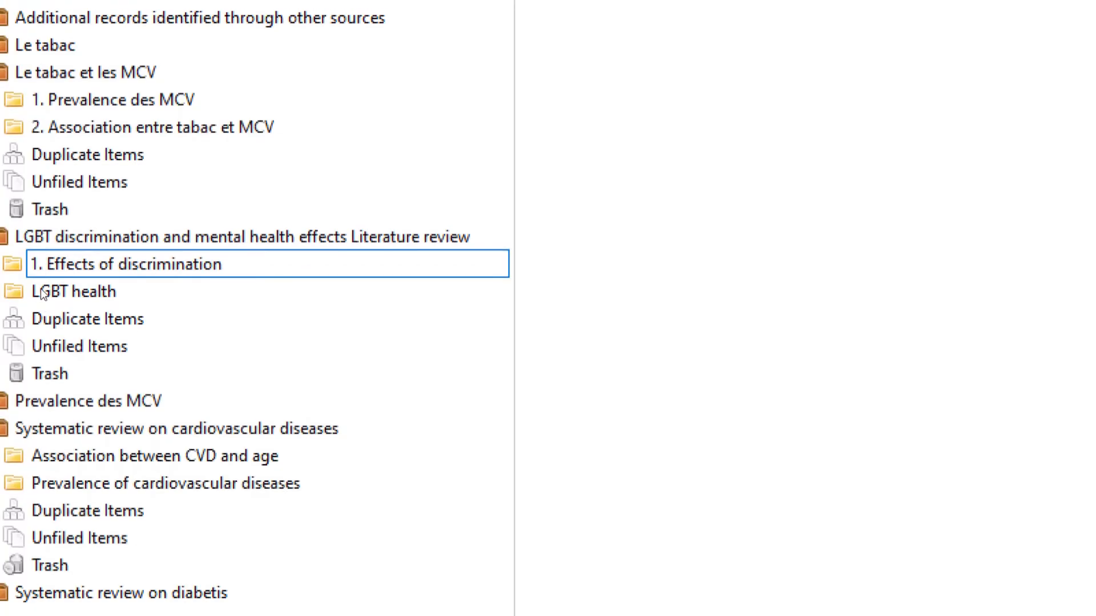
{"action": "left_click", "coordinate": [41, 289]}
{"action": "left_click", "coordinate": [41, 293]}
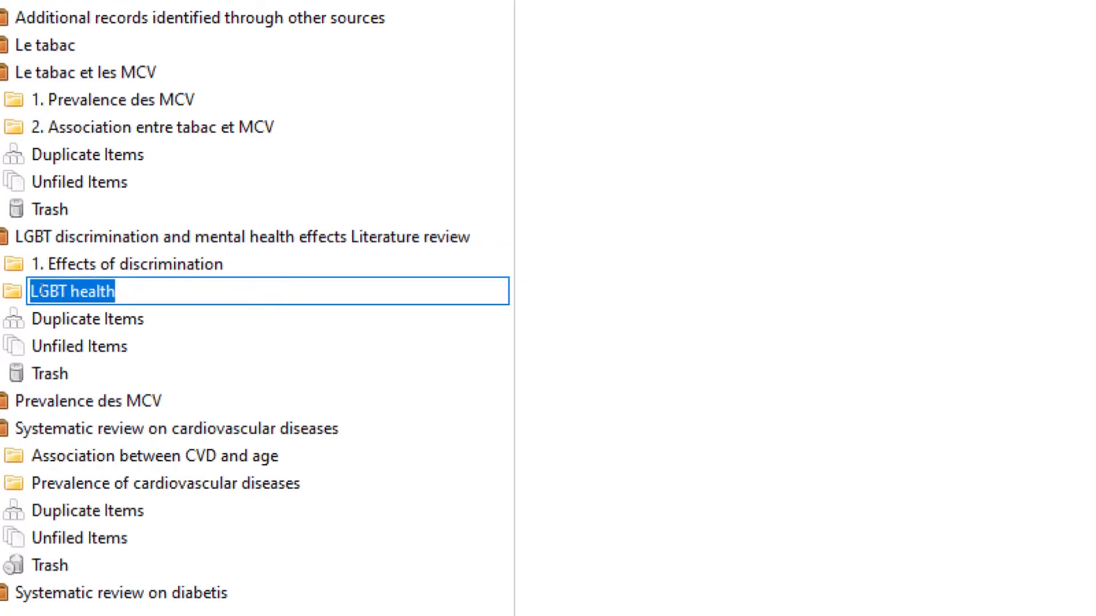
{"action": "key", "text": "Left"}
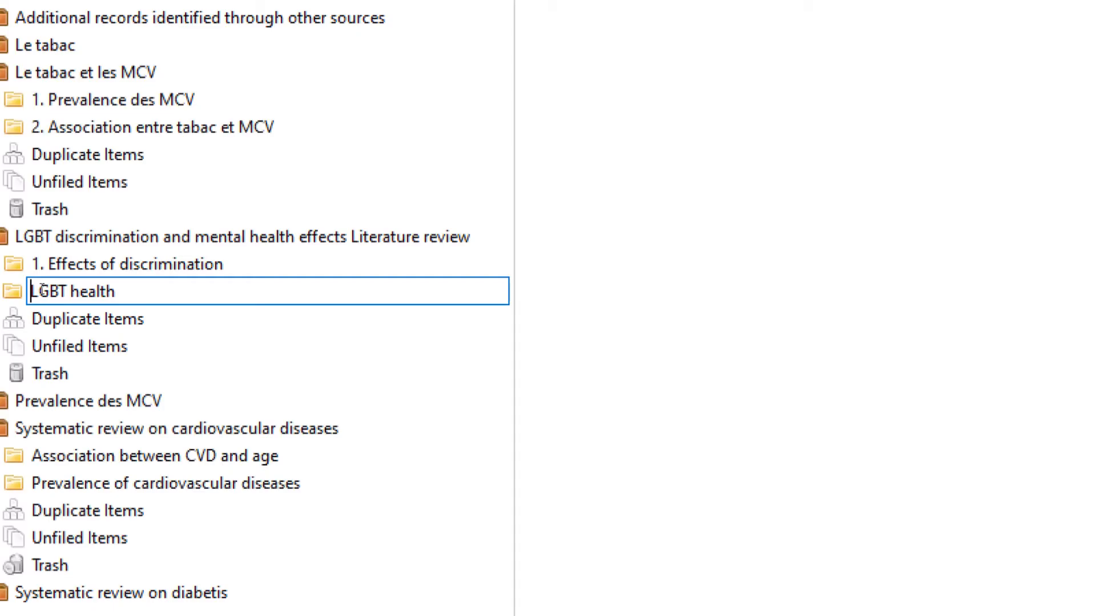
{"action": "type", "text": "2."}
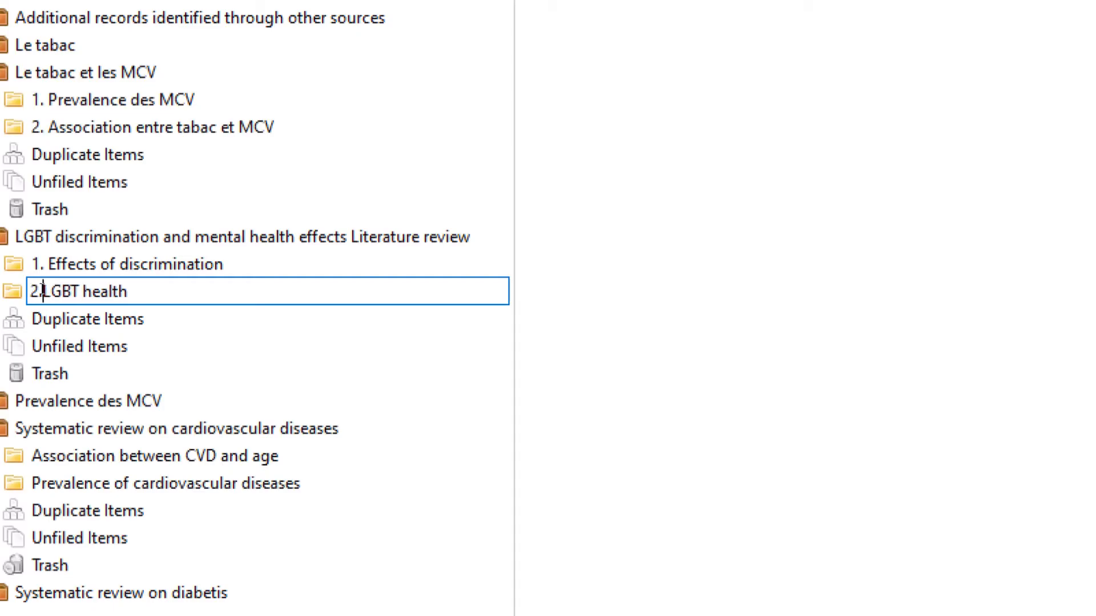
{"action": "left_click", "coordinate": [38, 264]}
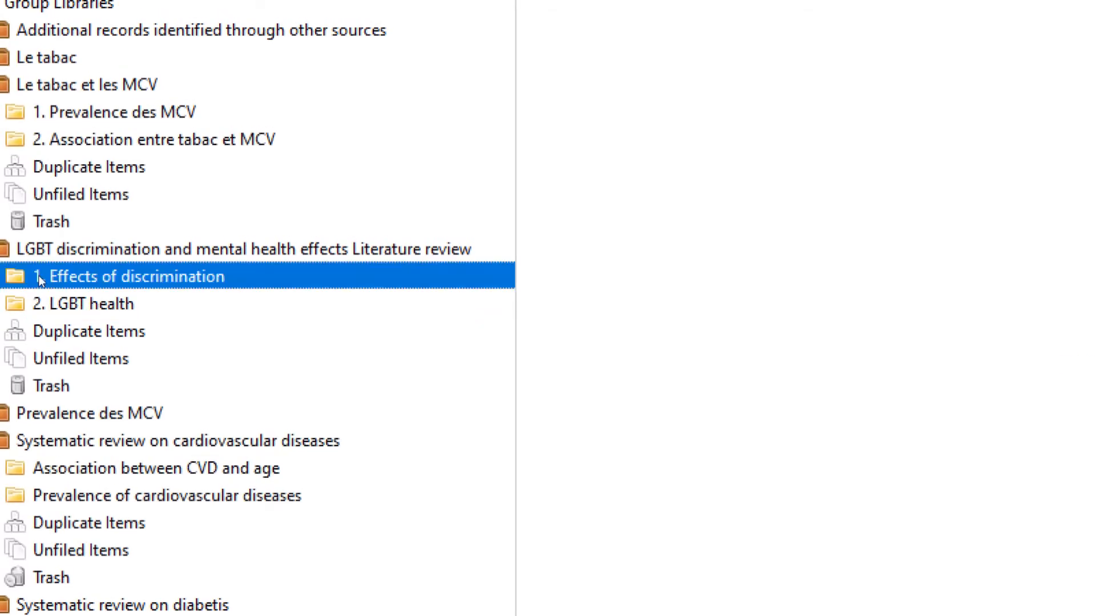
{"action": "left_click", "coordinate": [38, 303]}
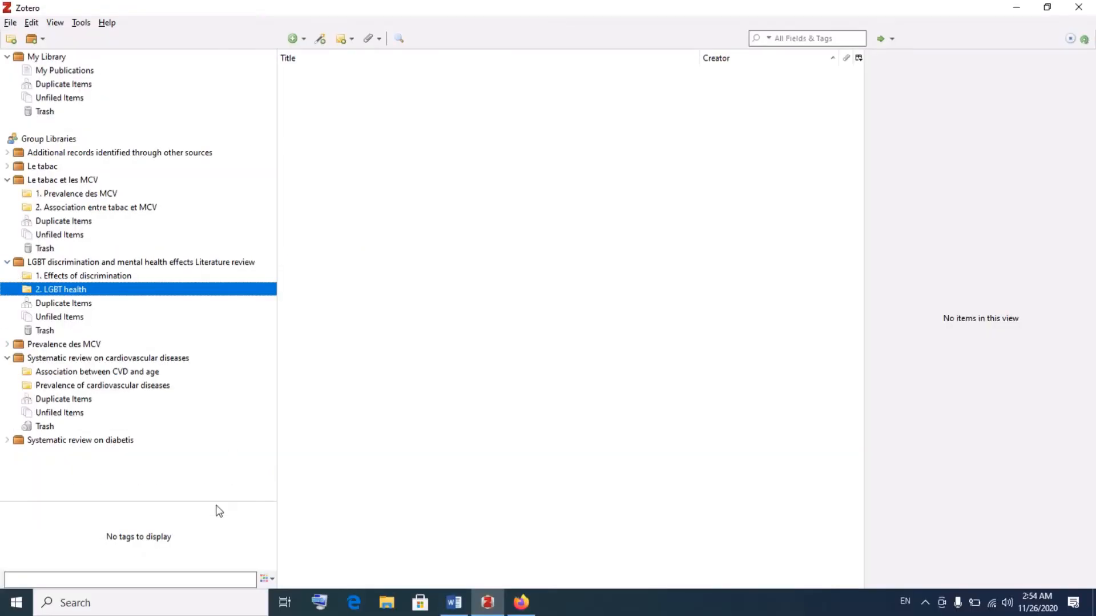
In a new Firefox tab, search Google for 'google scholar amu' using the address-bar suggestion
{"action": "left_click", "coordinate": [521, 603]}
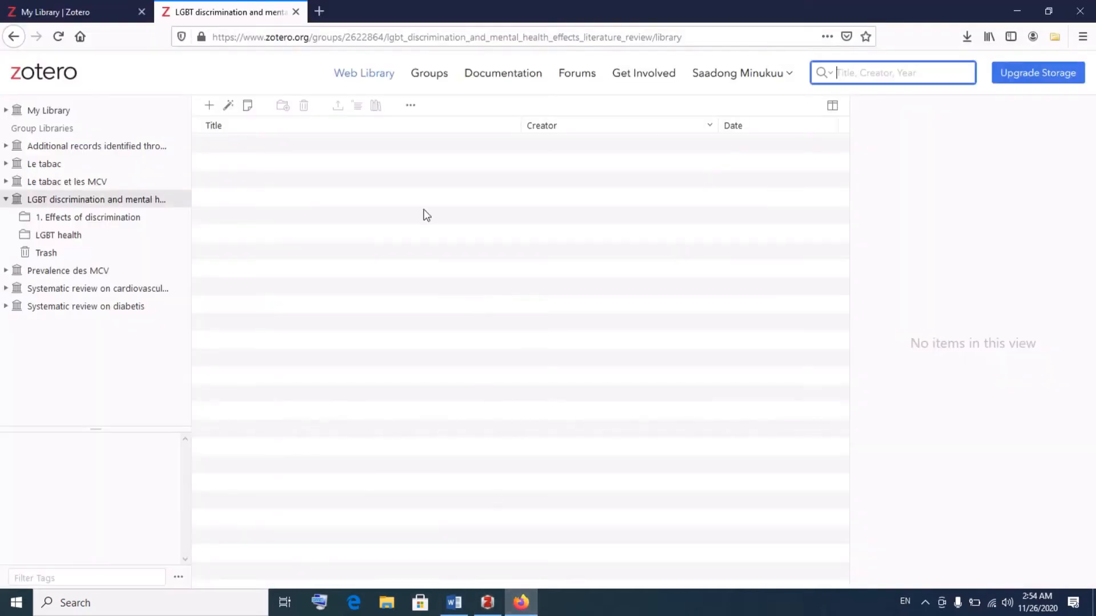
{"action": "left_click", "coordinate": [320, 11]}
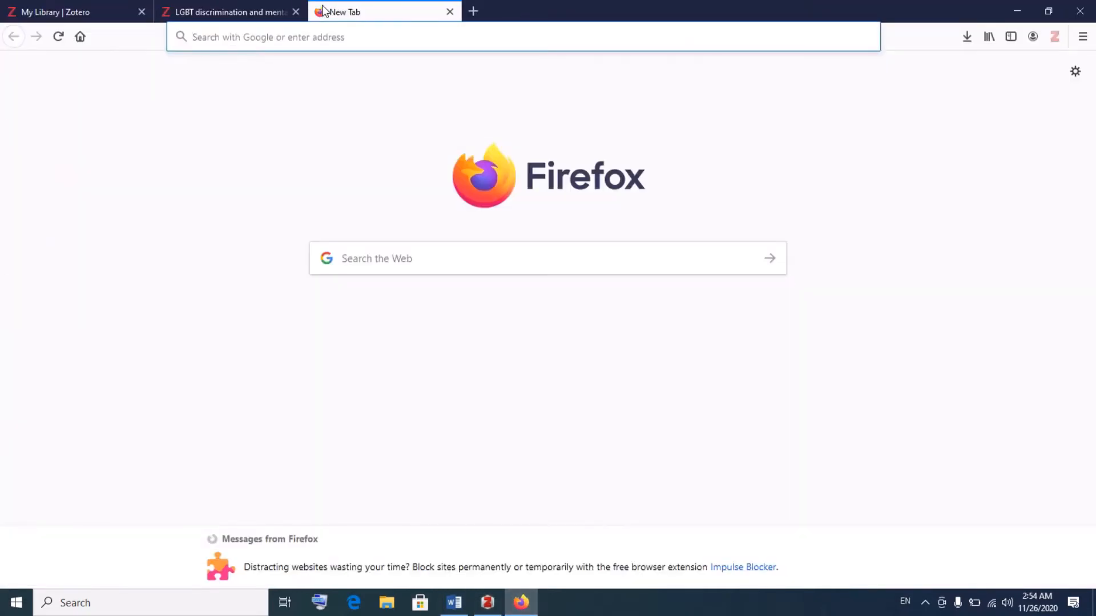
{"action": "type", "text": "google.com/"}
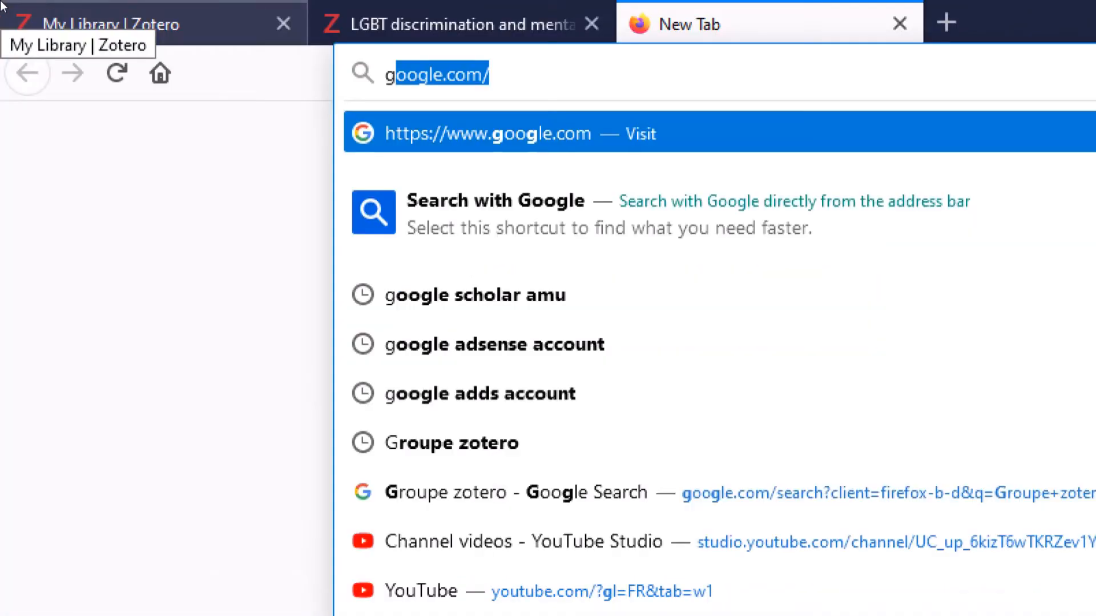
{"action": "key", "text": "Down"}
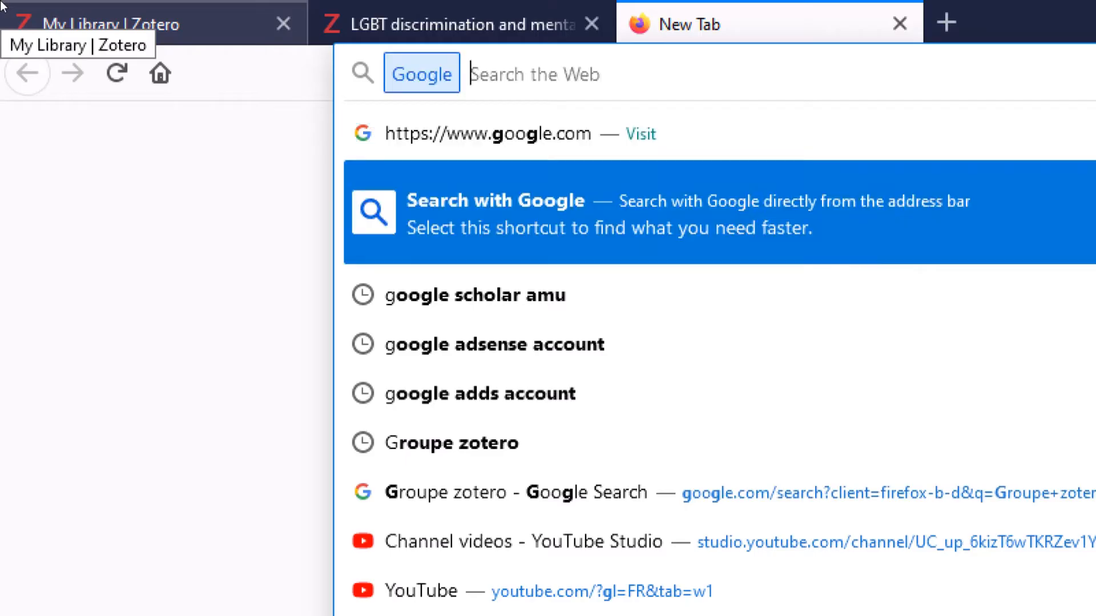
{"action": "key", "text": "Down"}
{"action": "key", "text": "Return"}
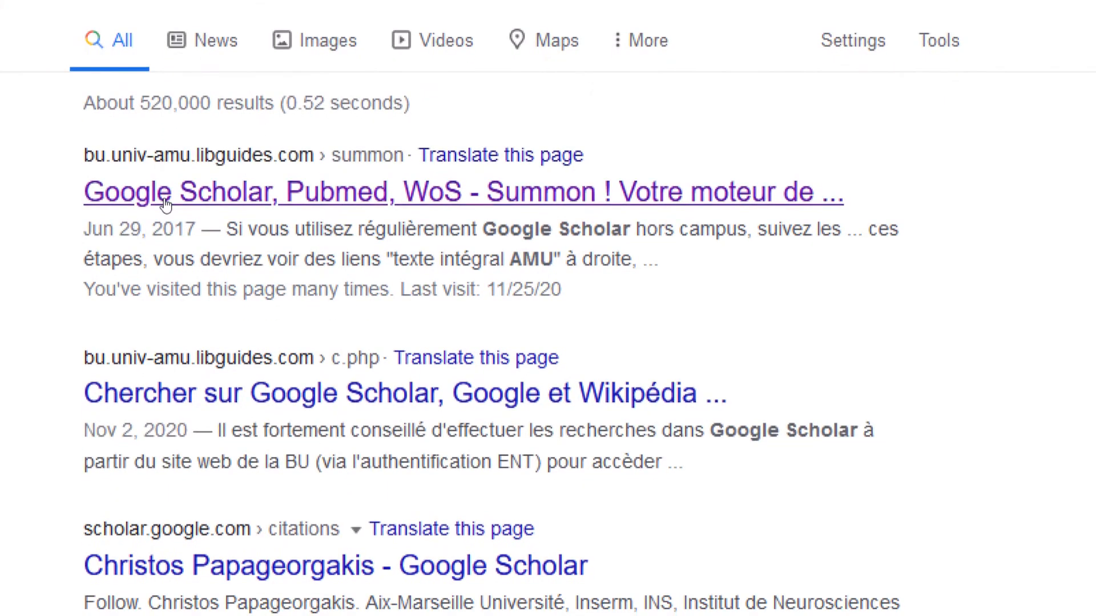
Reach Google Scholar through the AMU library guide and search for 'LGBT'
{"action": "left_click", "coordinate": [164, 197]}
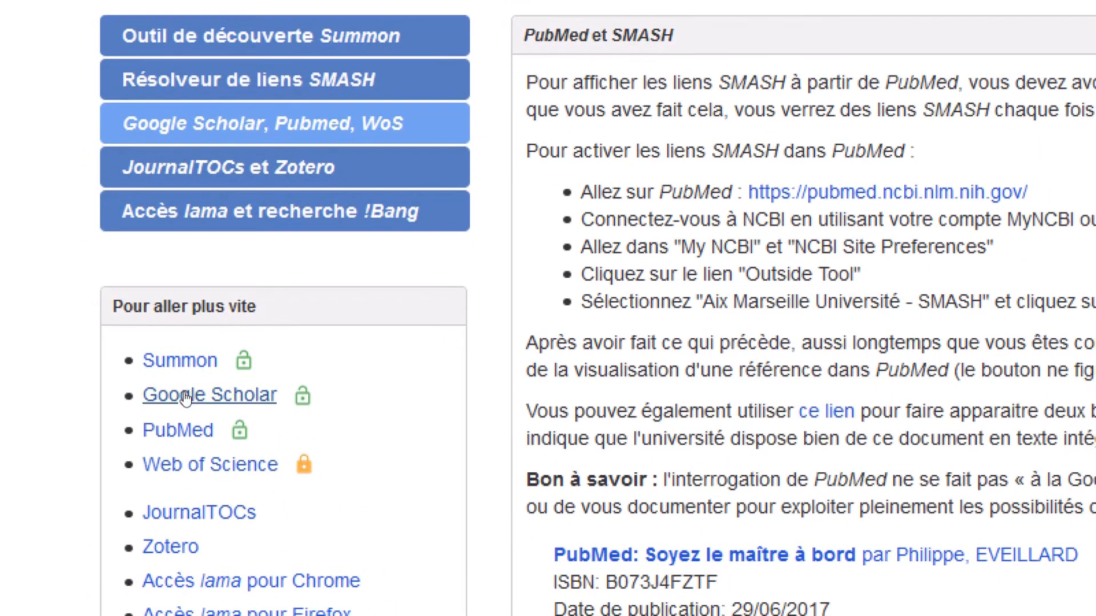
{"action": "left_click", "coordinate": [183, 401]}
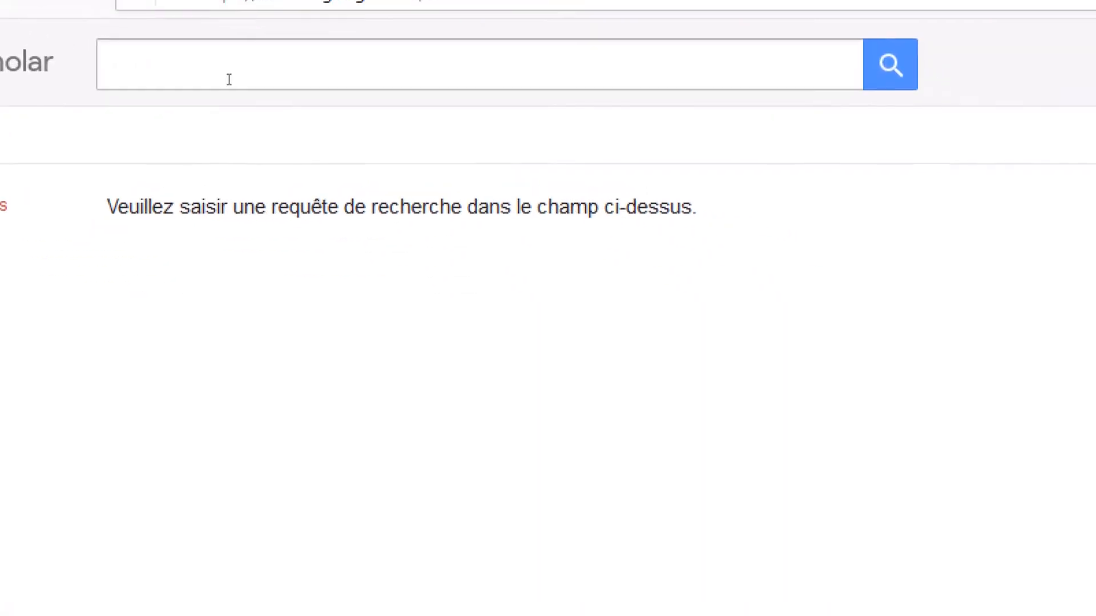
{"action": "left_click", "coordinate": [442, 152]}
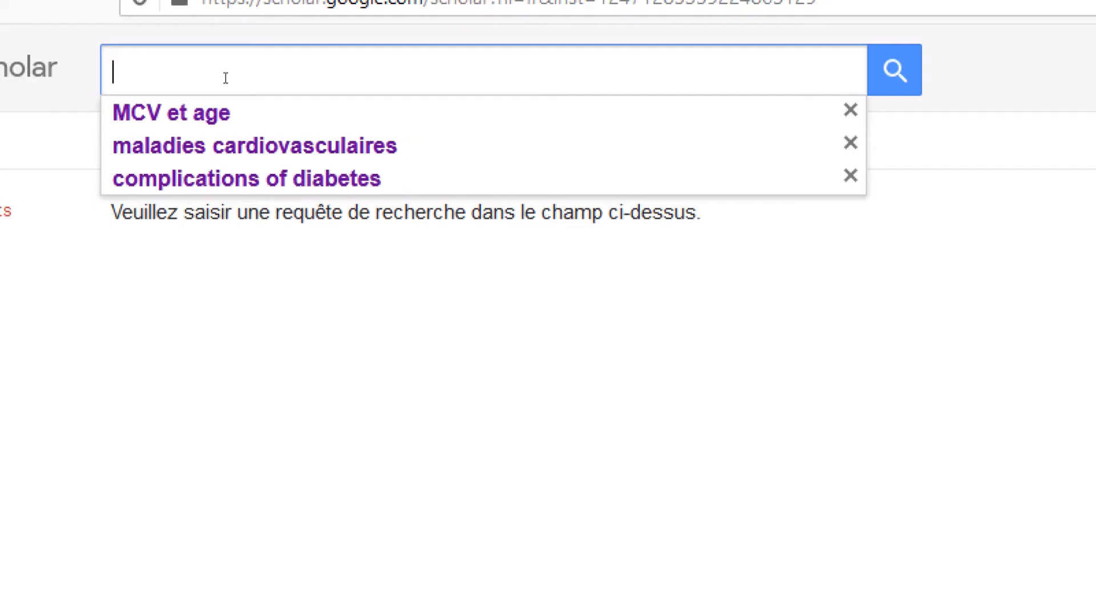
{"action": "type", "text": "L"}
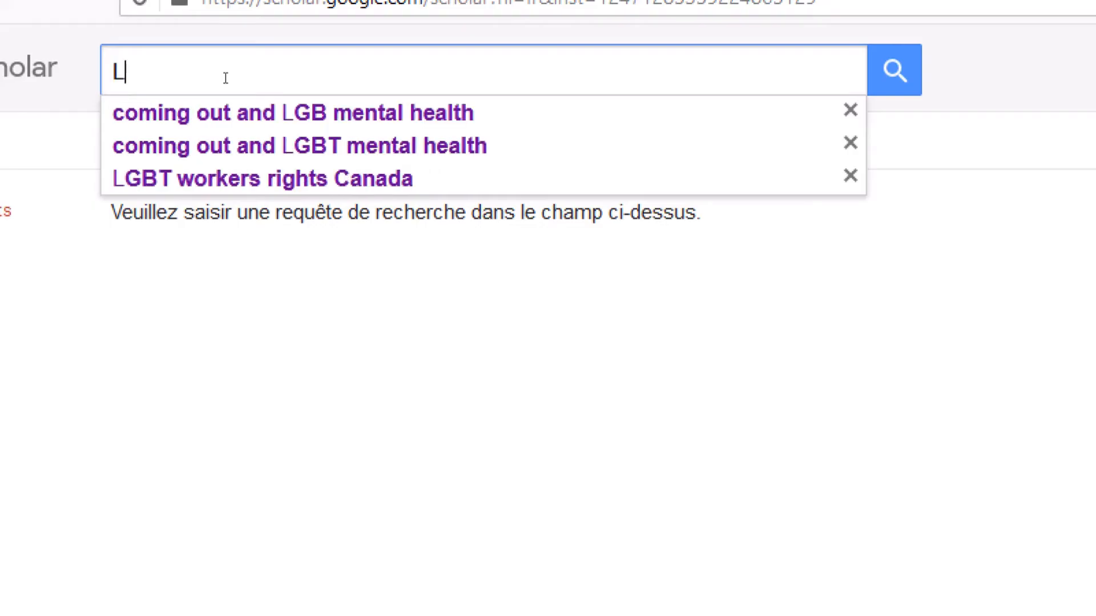
{"action": "type", "text": "GBT"}
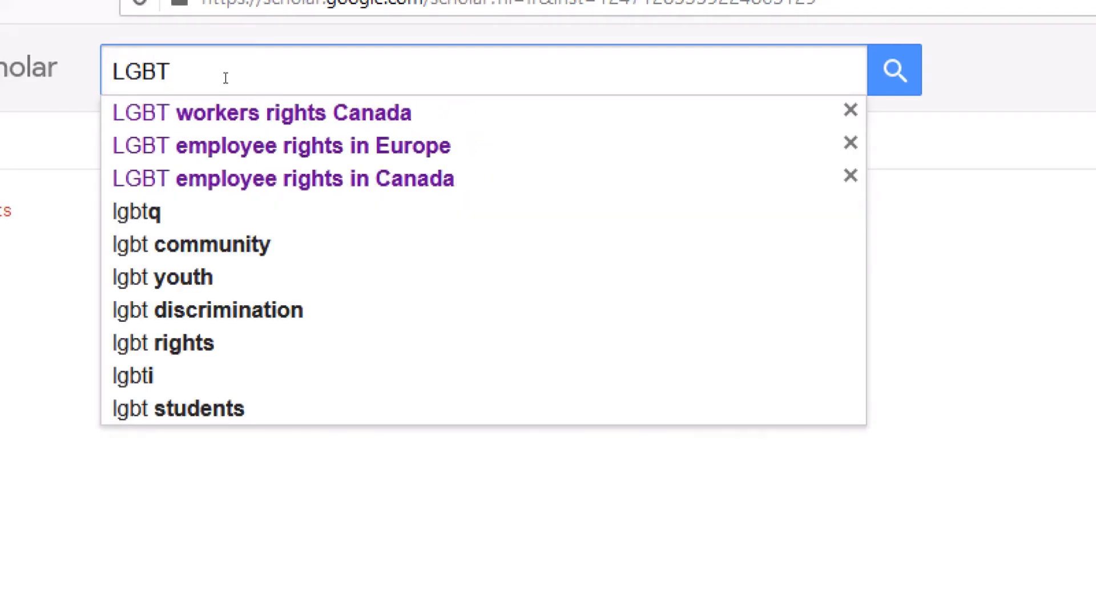
{"action": "key", "text": "BackSpace"}
{"action": "key", "text": "BackSpace"}
{"action": "key", "text": "BackSpace"}
{"action": "key", "text": "BackSpace"}
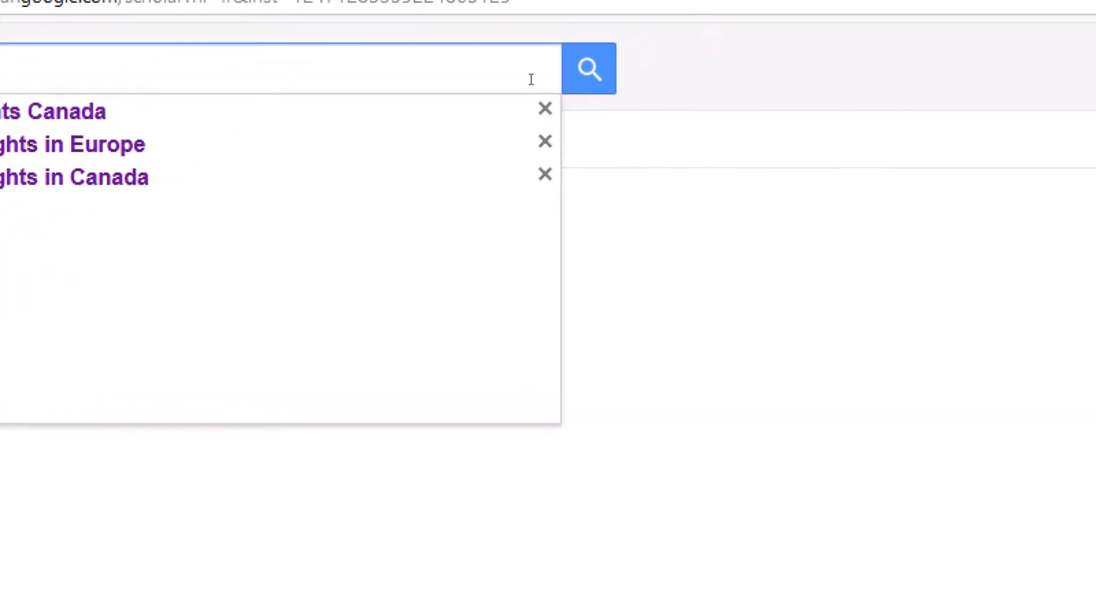
{"action": "left_click", "coordinate": [894, 69]}
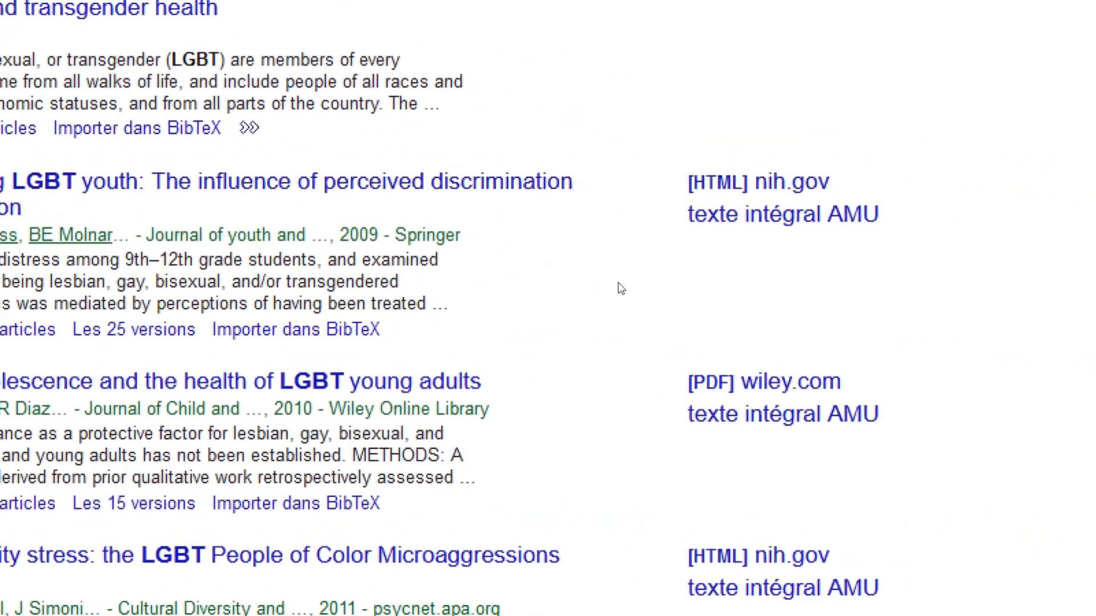
Open the AMU full text of 'Emotional Distress Among LGBT Youth' on Springer with university sign-in
{"action": "left_click", "coordinate": [699, 216]}
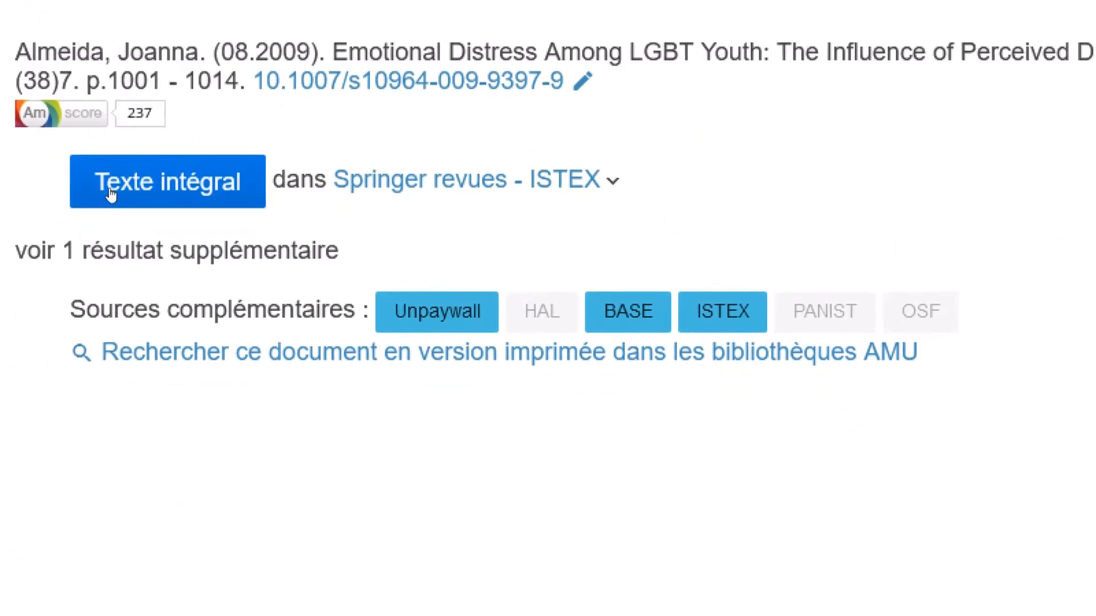
{"action": "left_click", "coordinate": [111, 194]}
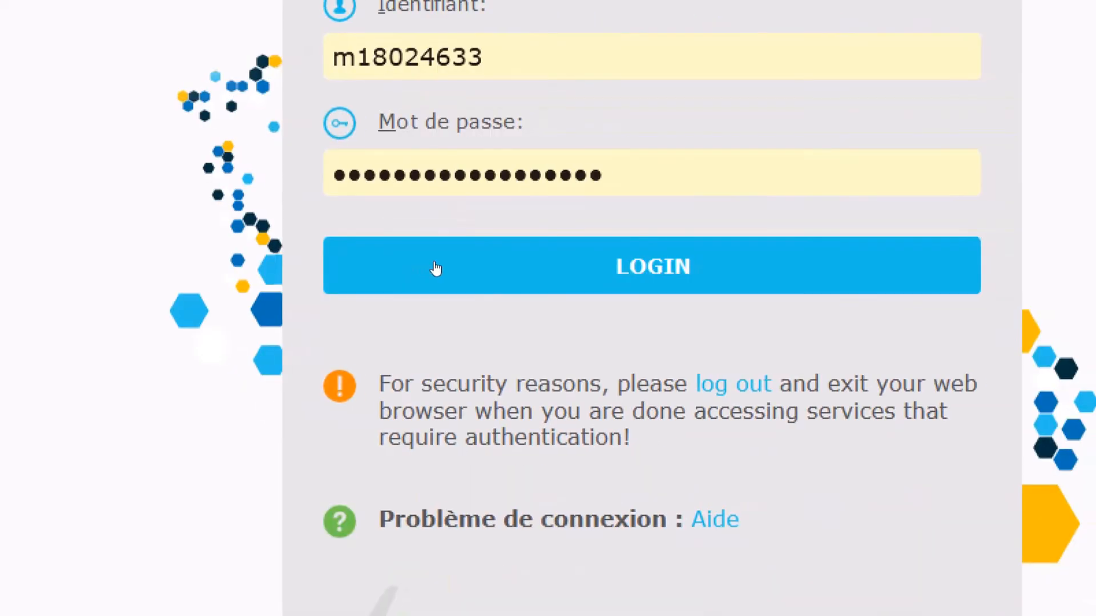
{"action": "left_click", "coordinate": [451, 269]}
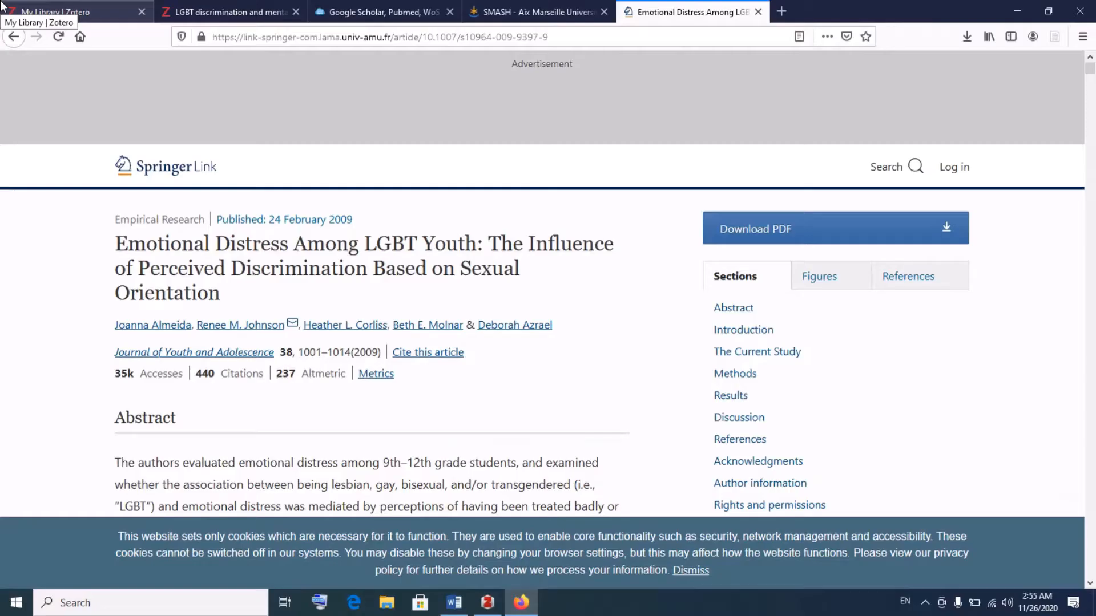
{"action": "scroll", "coordinate": [472, 345], "scroll_direction": "down", "scroll_amount": 3}
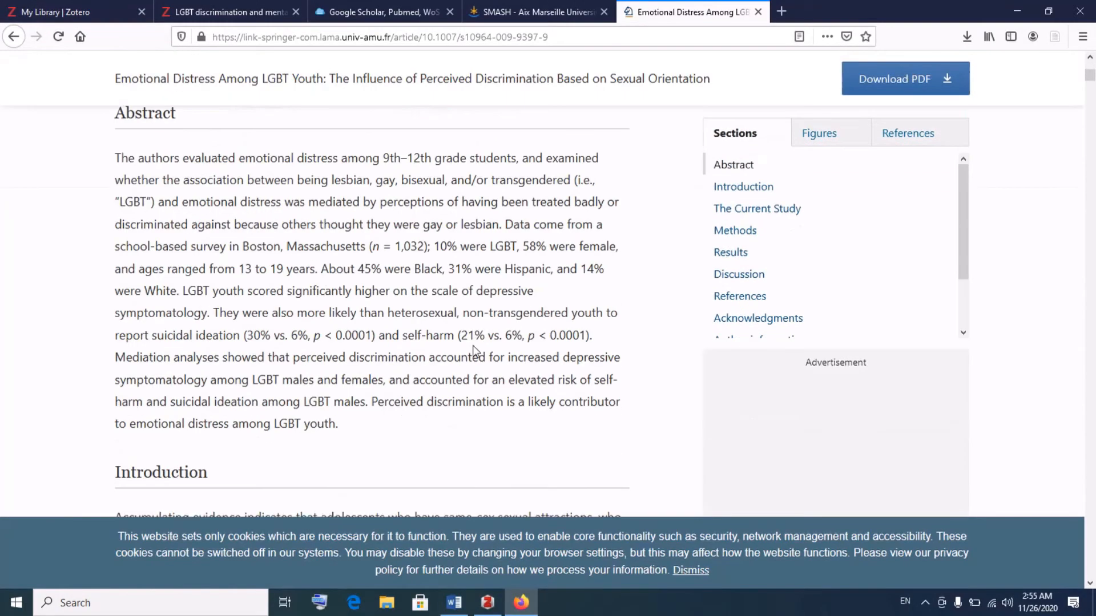
{"action": "scroll", "coordinate": [474, 345], "scroll_direction": "down", "scroll_amount": 3}
{"action": "scroll", "coordinate": [477, 350], "scroll_direction": "up", "scroll_amount": 6}
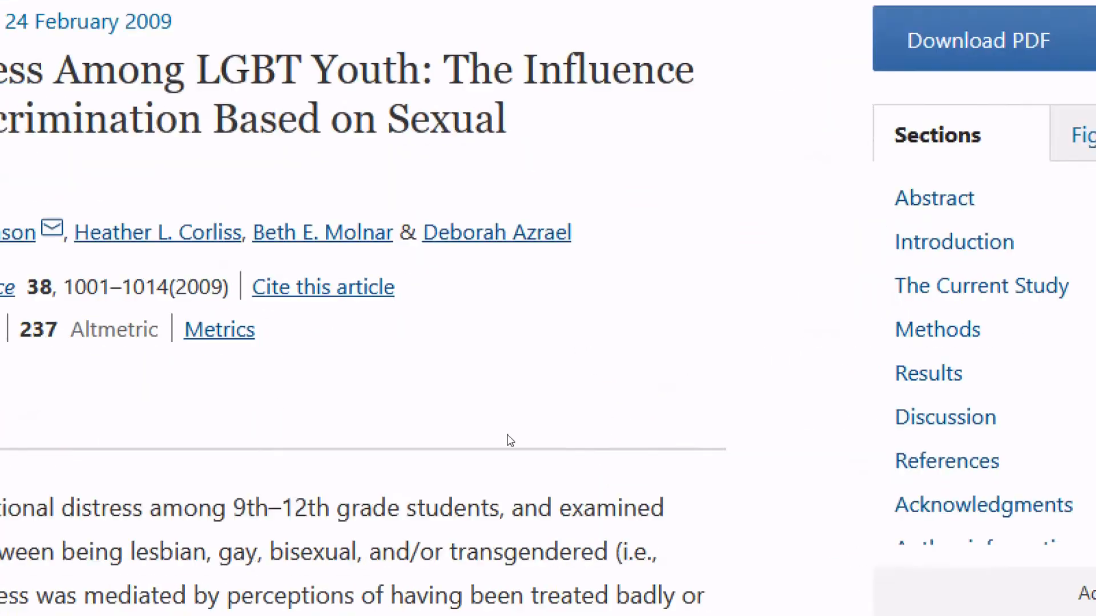
{"action": "scroll", "coordinate": [434, 434], "scroll_direction": "down", "scroll_amount": 4}
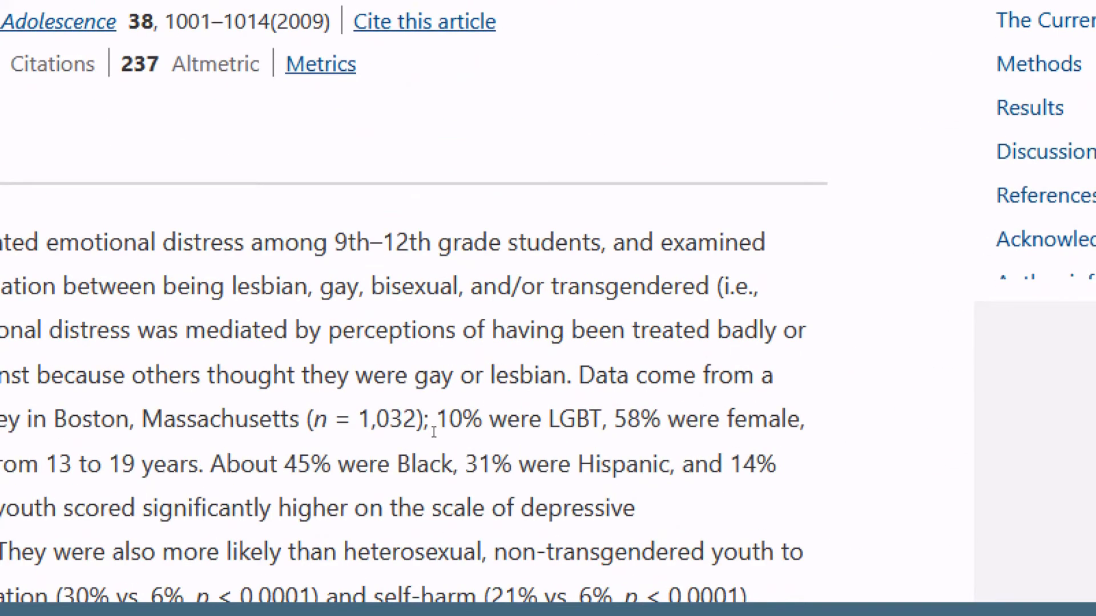
{"action": "scroll", "coordinate": [433, 434], "scroll_direction": "up", "scroll_amount": 3}
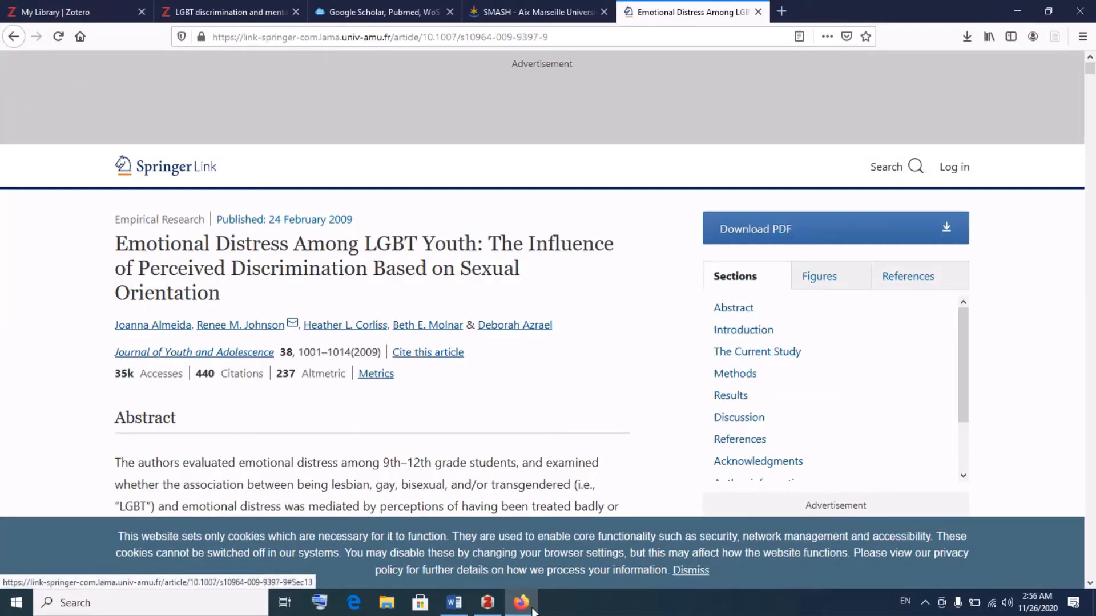
Select the '1. Effects of discrimination' collection in Zotero, then go back to the Springer article
{"action": "left_click", "coordinate": [490, 606]}
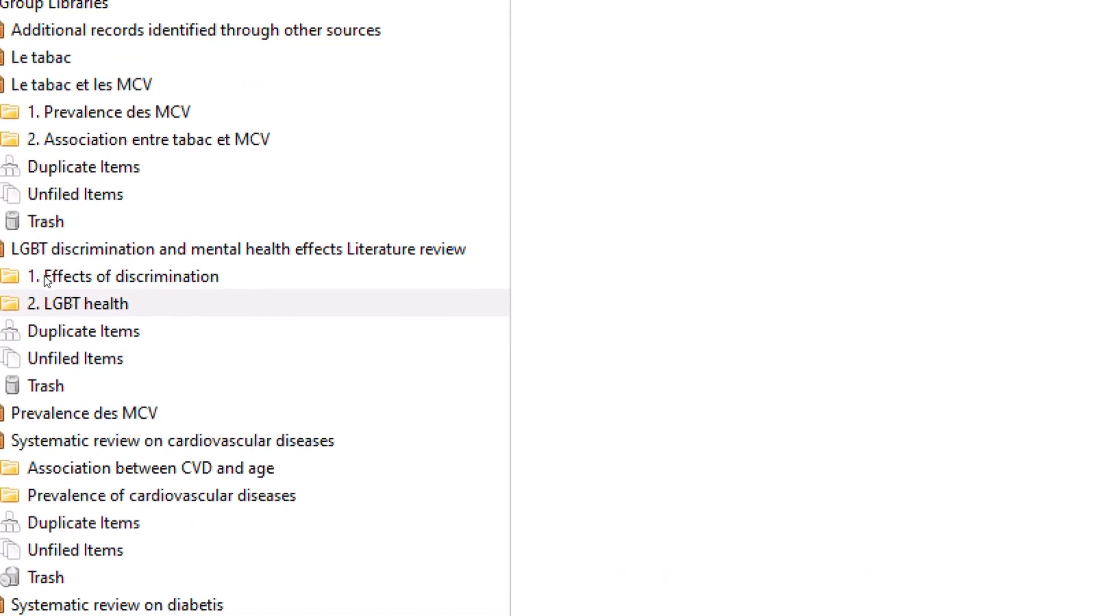
{"action": "left_click", "coordinate": [43, 275]}
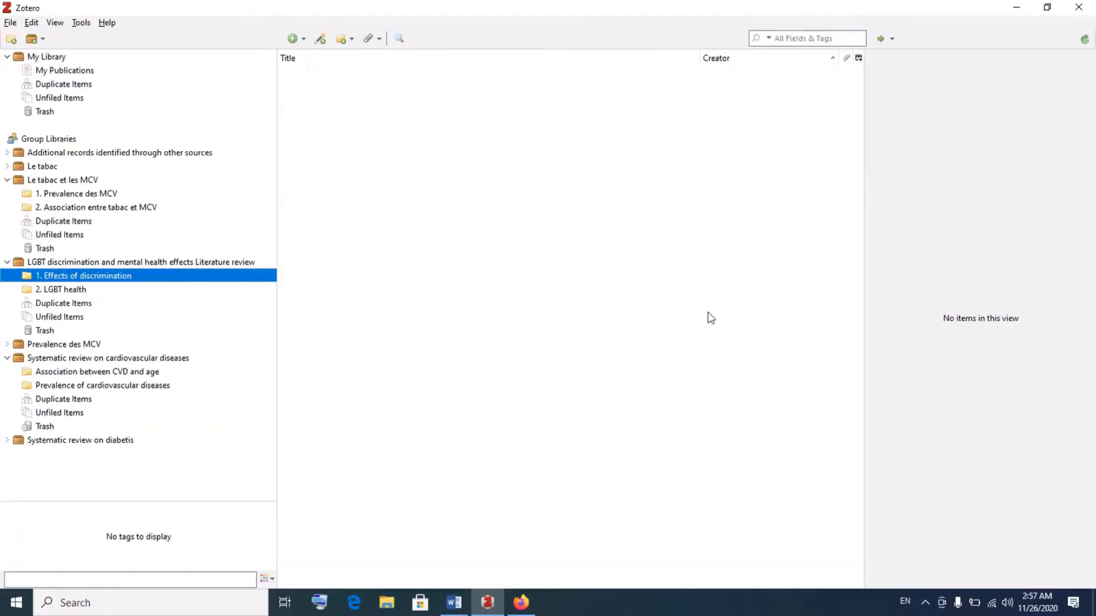
{"action": "left_click", "coordinate": [528, 607]}
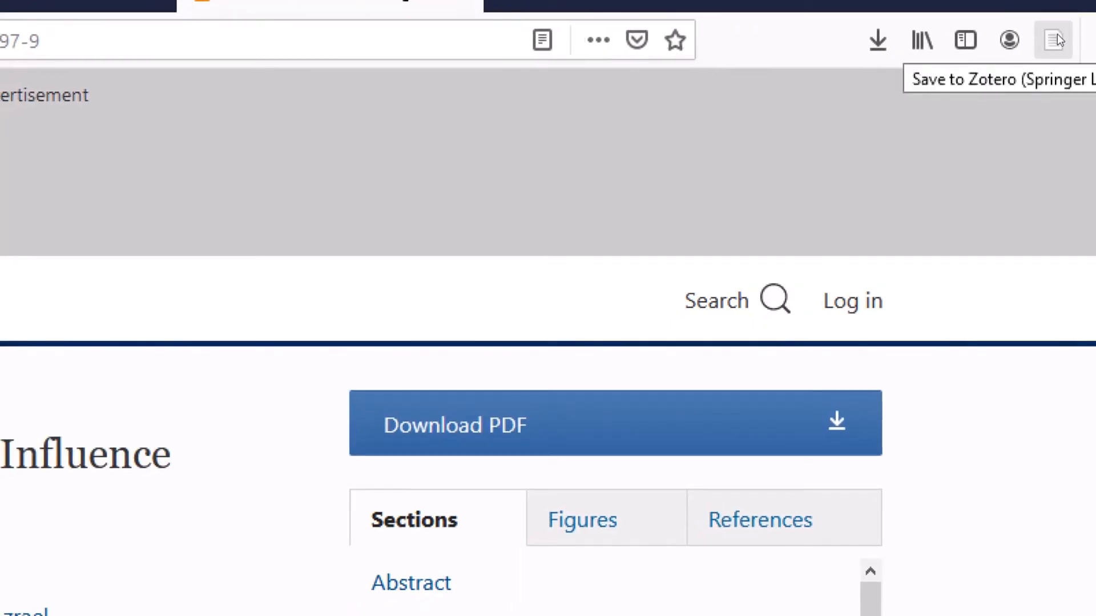
Save 'Emotional Distress Among LGBT Youth' to Zotero and check its metadata and abstract in the desktop app
{"action": "left_click", "coordinate": [1057, 35]}
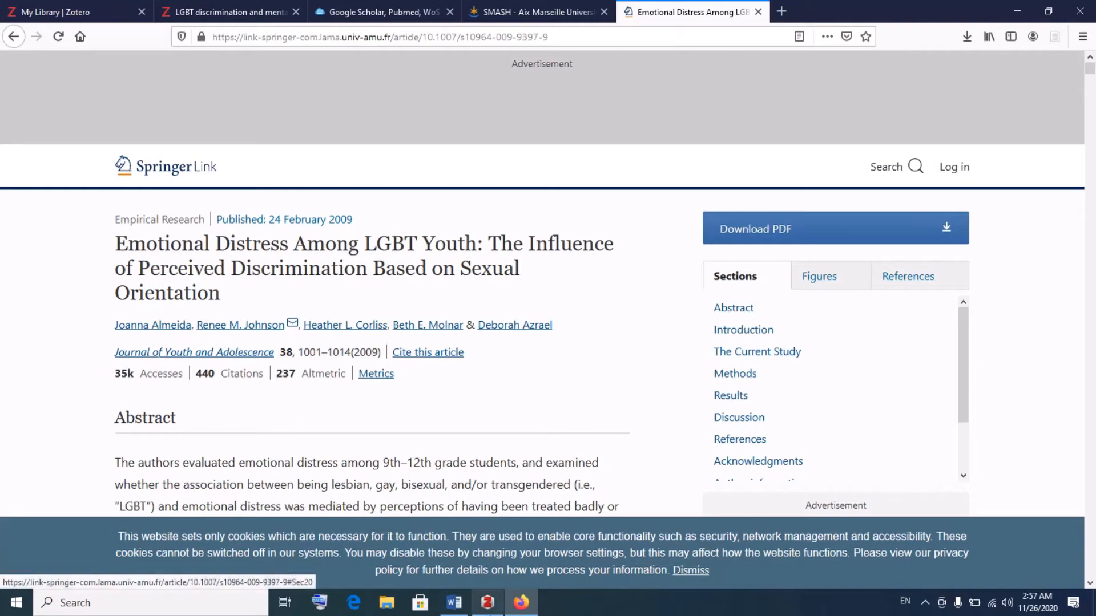
{"action": "left_click", "coordinate": [487, 603]}
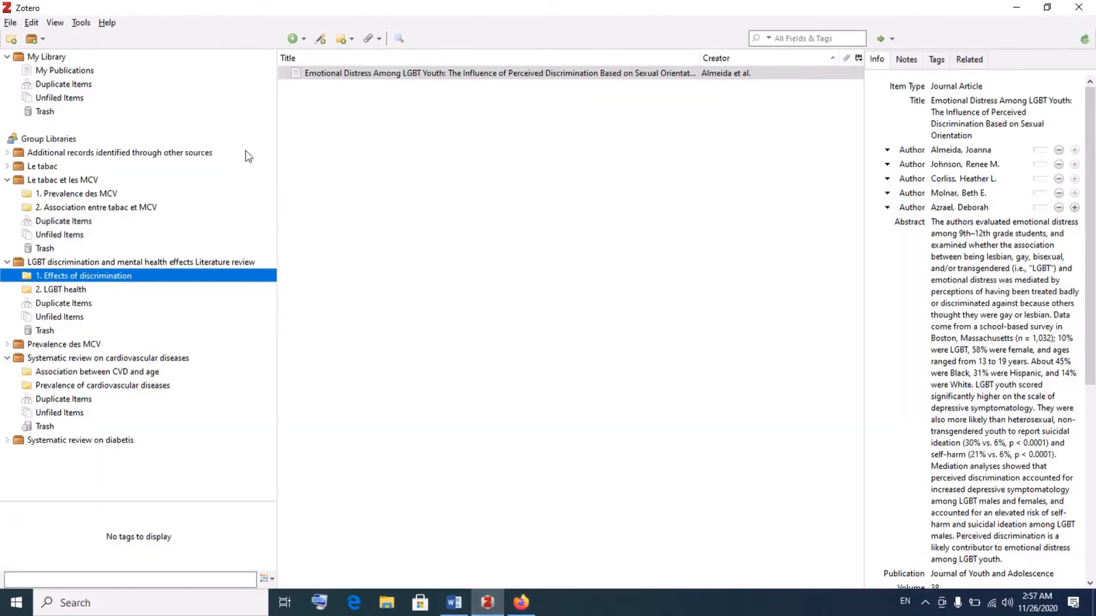
{"action": "left_click", "coordinate": [297, 75]}
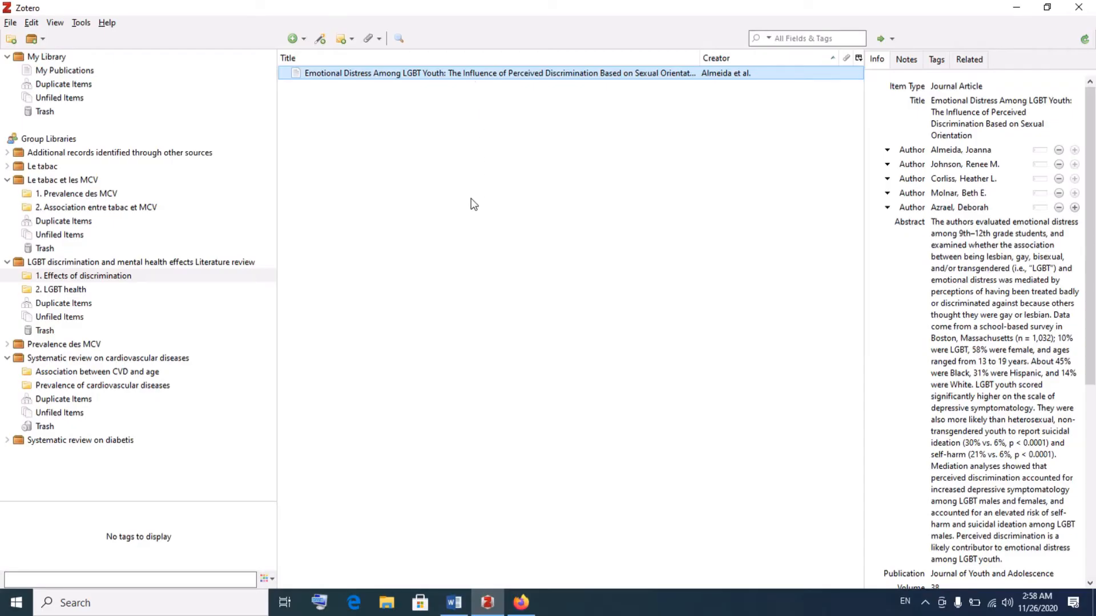
{"action": "left_click", "coordinate": [520, 602]}
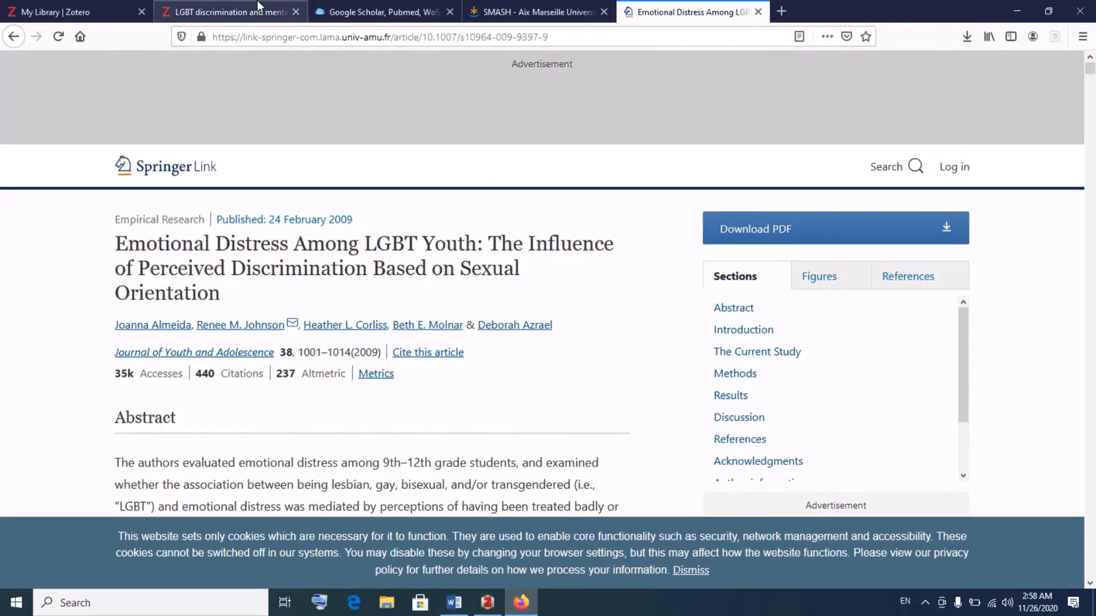
Confirm the article is listed in '1. Effects of discrimination' in the Zotero web library
{"action": "left_click", "coordinate": [238, 3]}
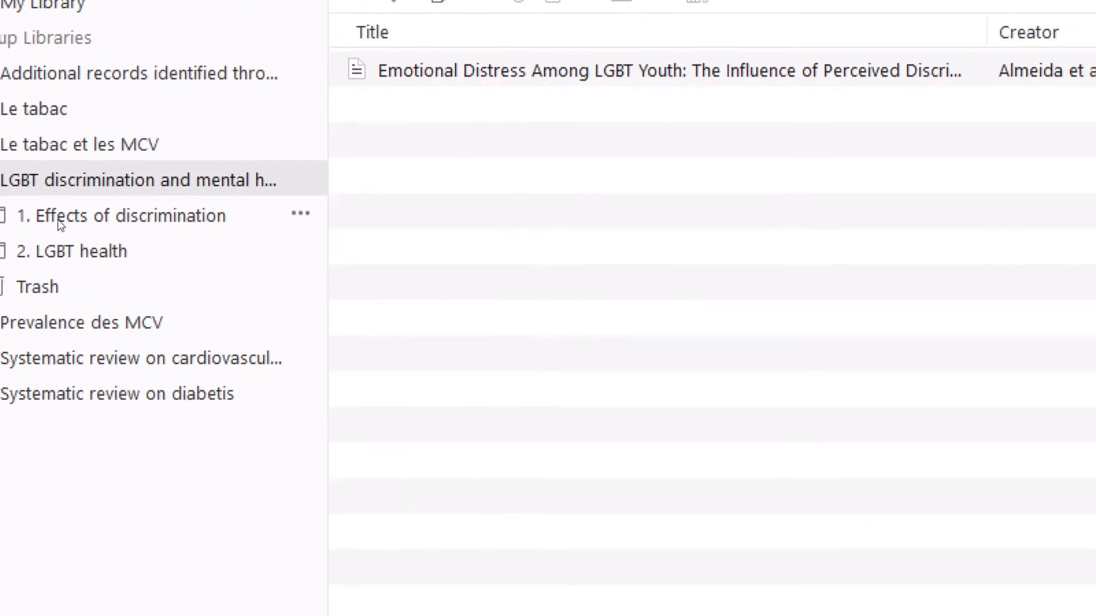
{"action": "left_click", "coordinate": [78, 221]}
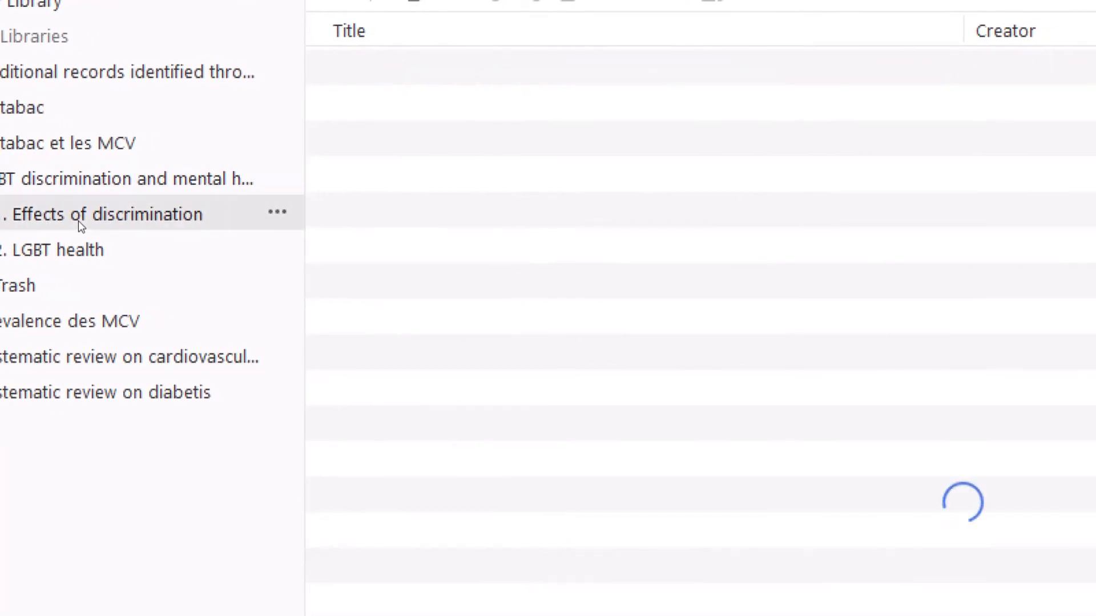
{"action": "left_click", "coordinate": [52, 237]}
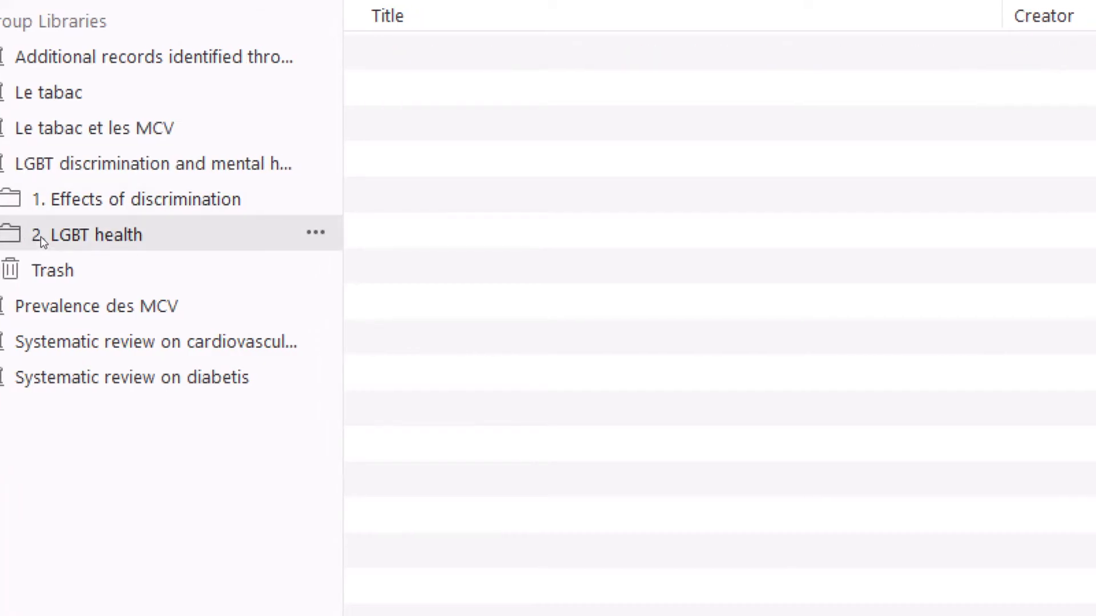
{"action": "left_click", "coordinate": [40, 202]}
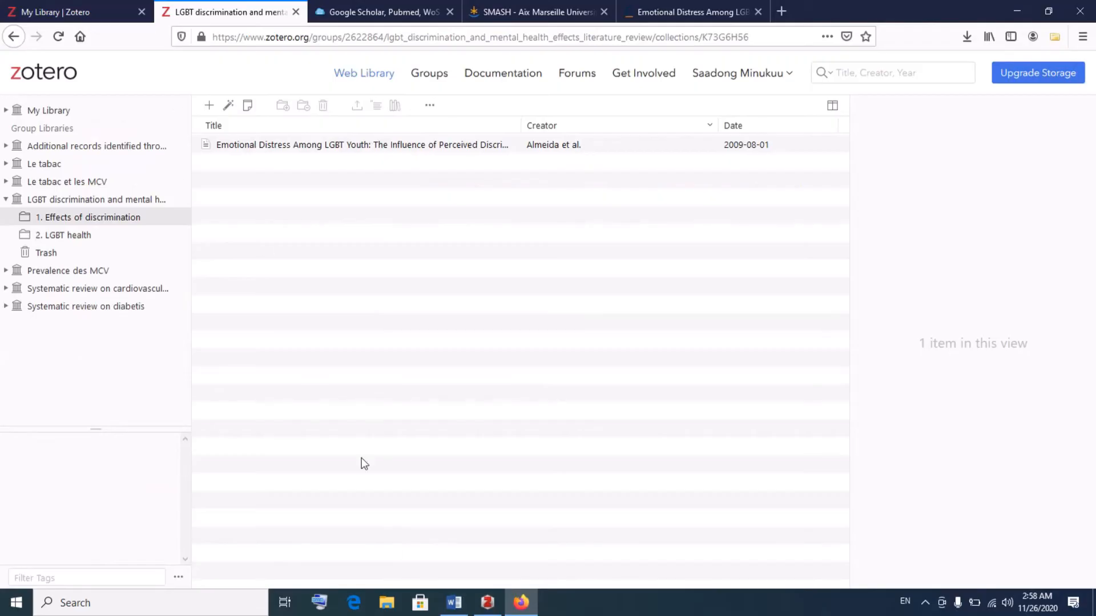
{"action": "left_click", "coordinate": [482, 606]}
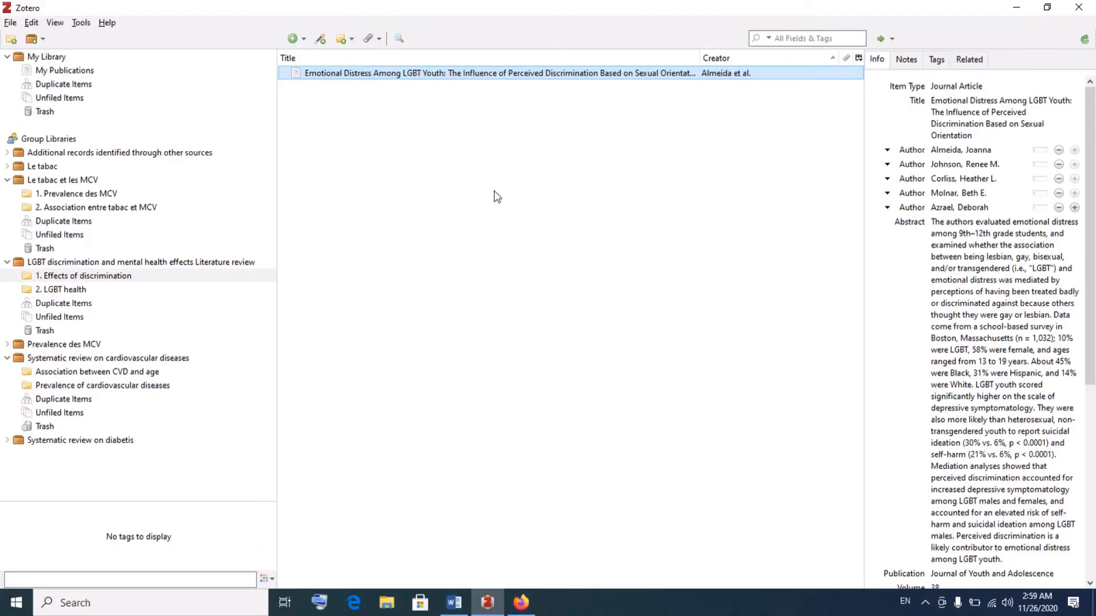
Bring up the blank Word Document1 from the taskbar
{"action": "left_click", "coordinate": [455, 606]}
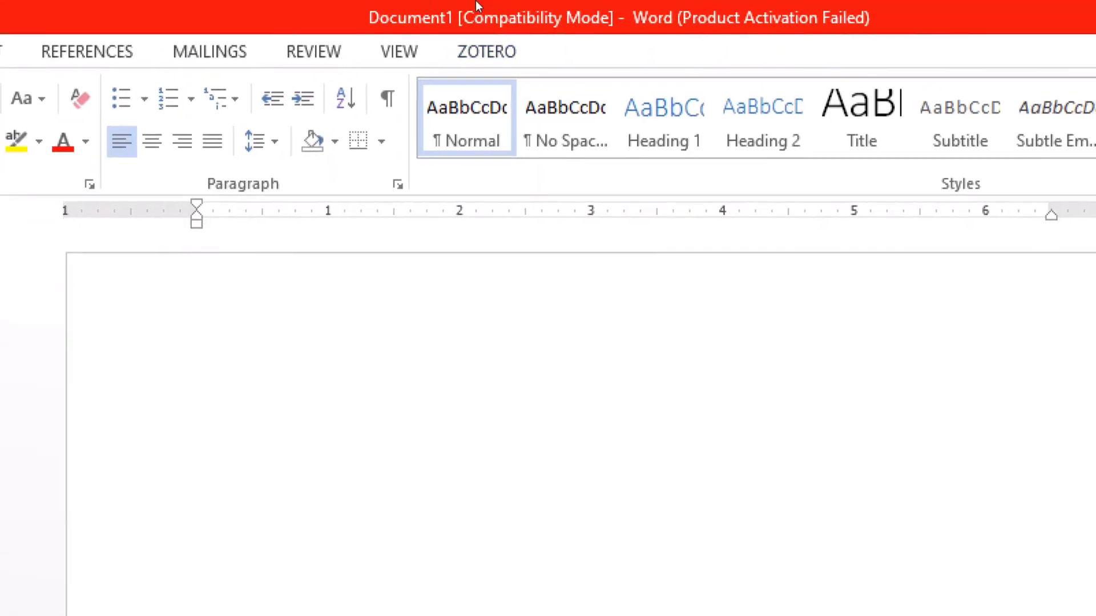
Type the title 'LGBT discrimination & mental health: a systematic literature review', fixing typos
{"action": "type", "text": "GBT discrimi"}
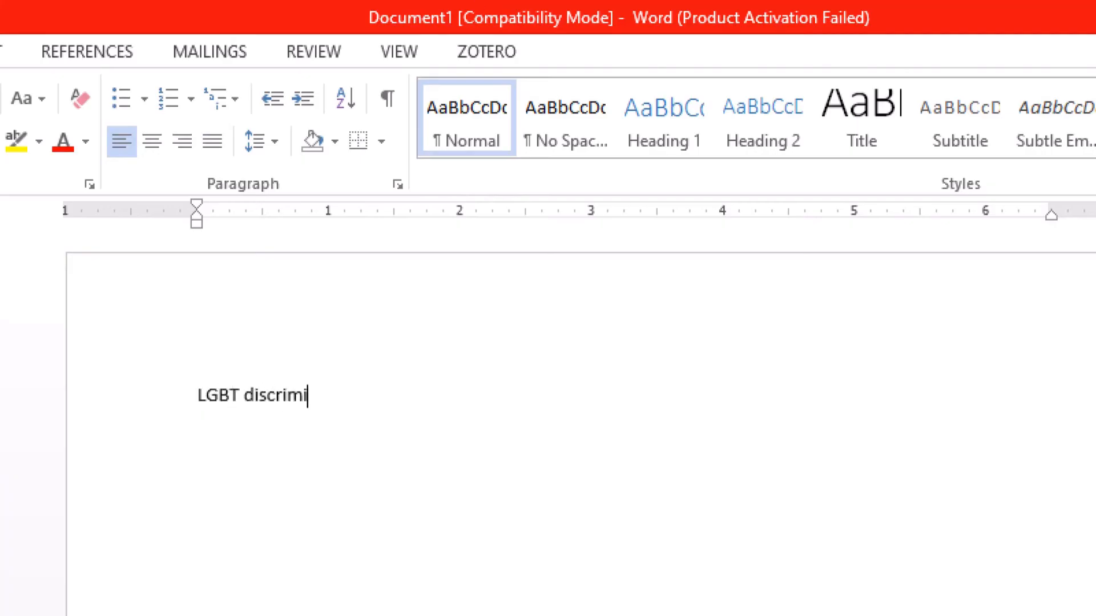
{"action": "type", "text": "nation and"}
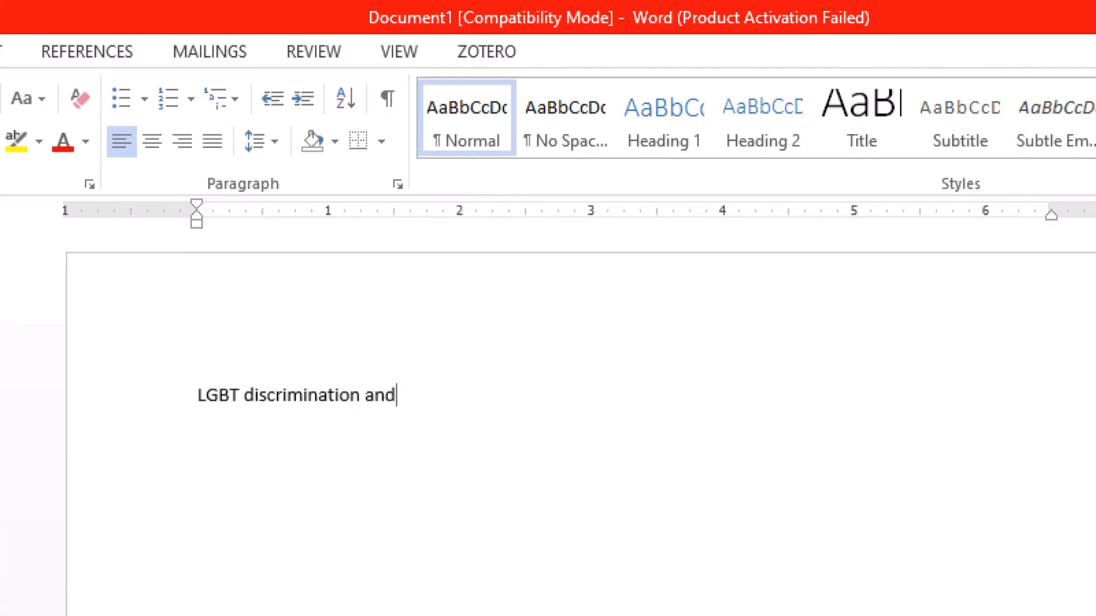
{"action": "key", "text": "BackSpace"}
{"action": "key", "text": "BackSpace"}
{"action": "key", "text": "BackSpace"}
{"action": "type", "text": "& menta"}
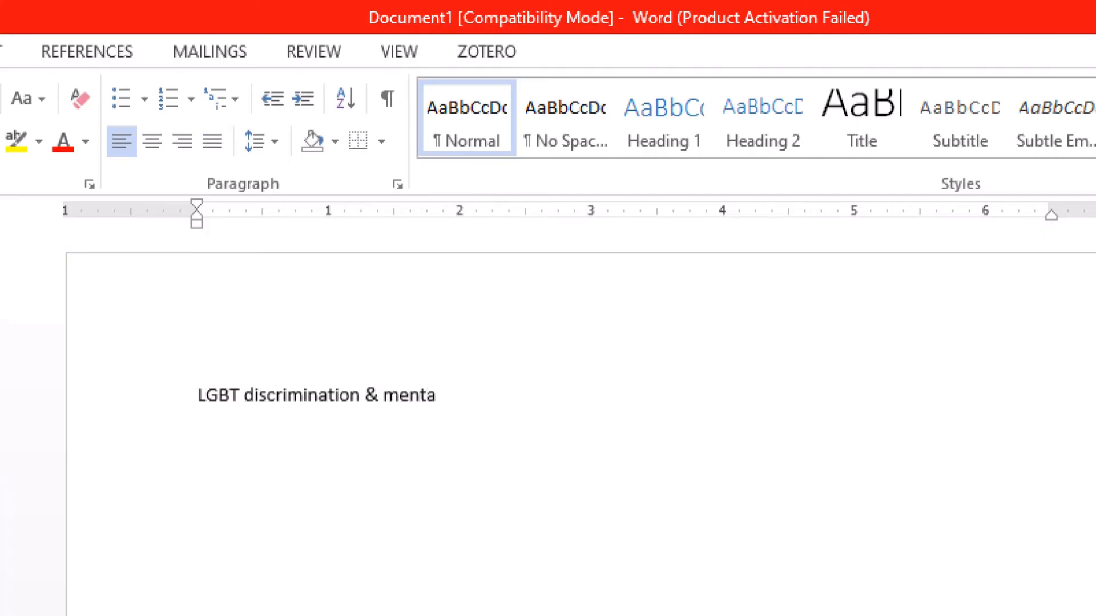
{"action": "type", "text": "l health"}
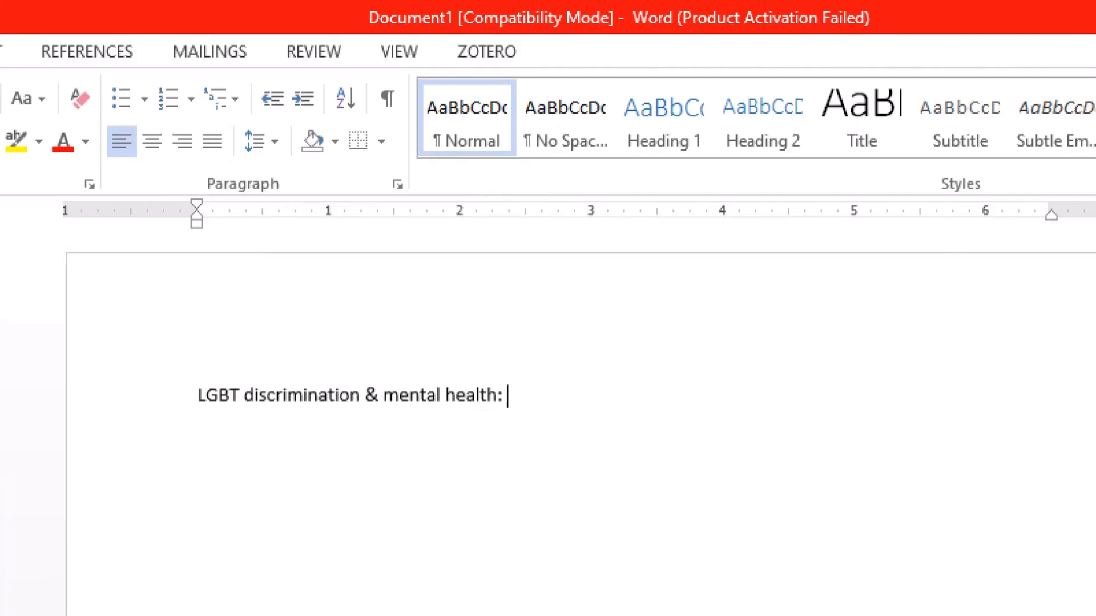
{"action": "type", "text": ": A "}
{"action": "type", "text": "a syste"}
{"action": "type", "text": "ma"}
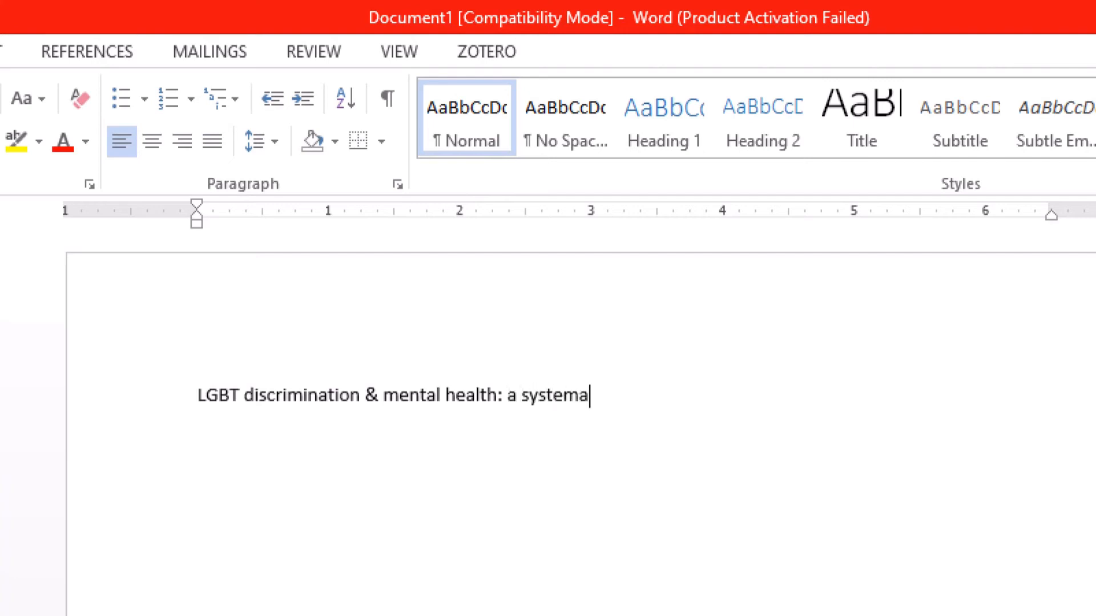
{"action": "type", "text": "tic literature"}
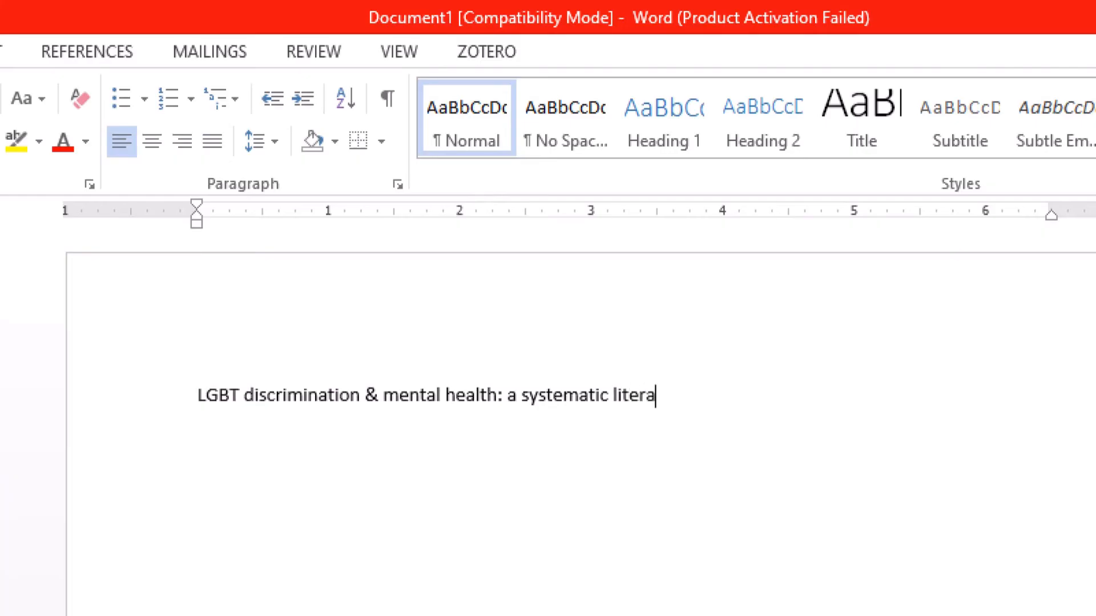
{"action": "type", "text": " rive"}
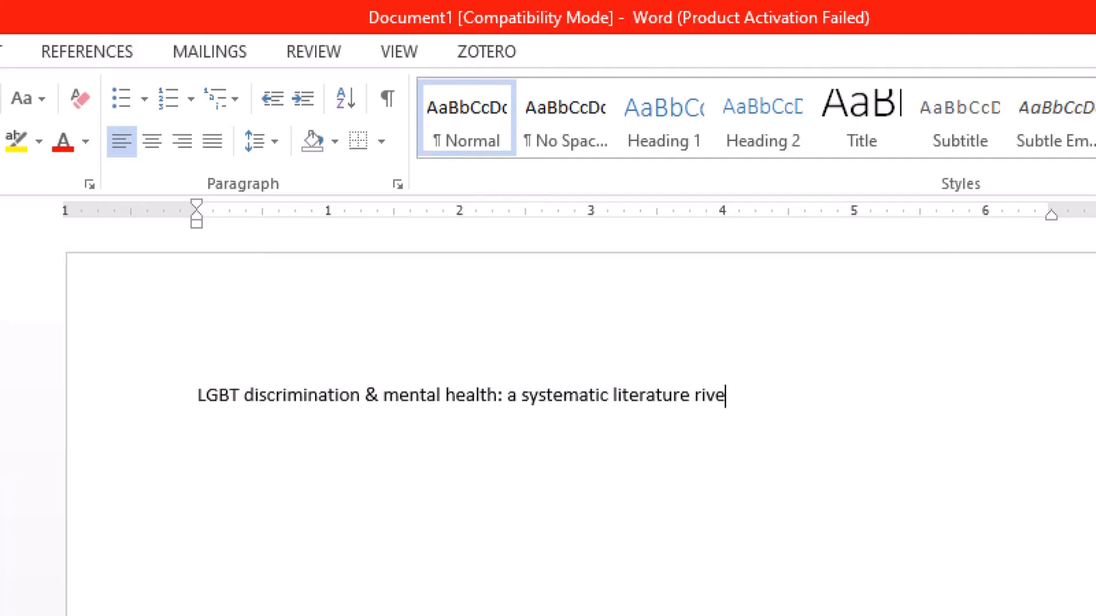
{"action": "key", "text": "BackSpace"}
{"action": "key", "text": "BackSpace"}
{"action": "key", "text": "BackSpace"}
{"action": "type", "text": "eview"}
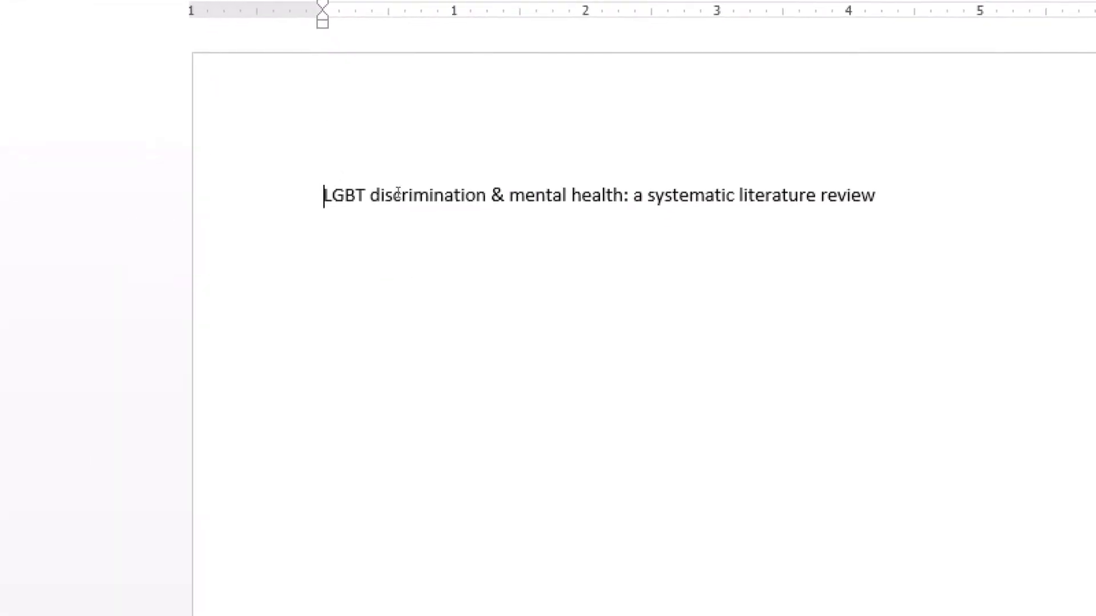
Make the title line bold and centred, then deselect it
{"action": "left_click_drag", "start_coordinate": [336, 196], "coordinate": [893, 197]}
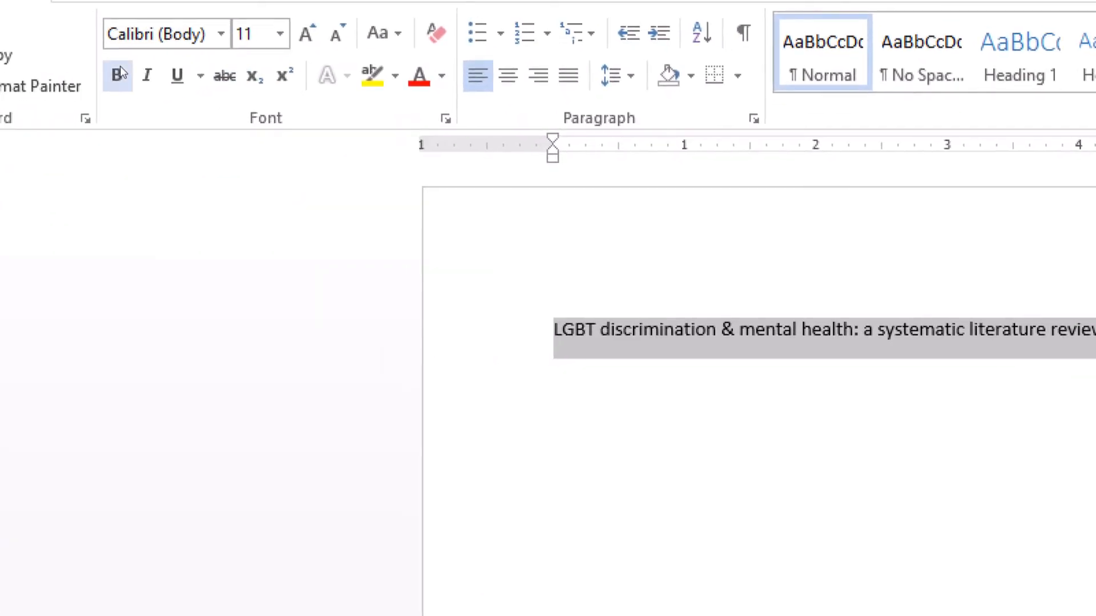
{"action": "left_click", "coordinate": [120, 67]}
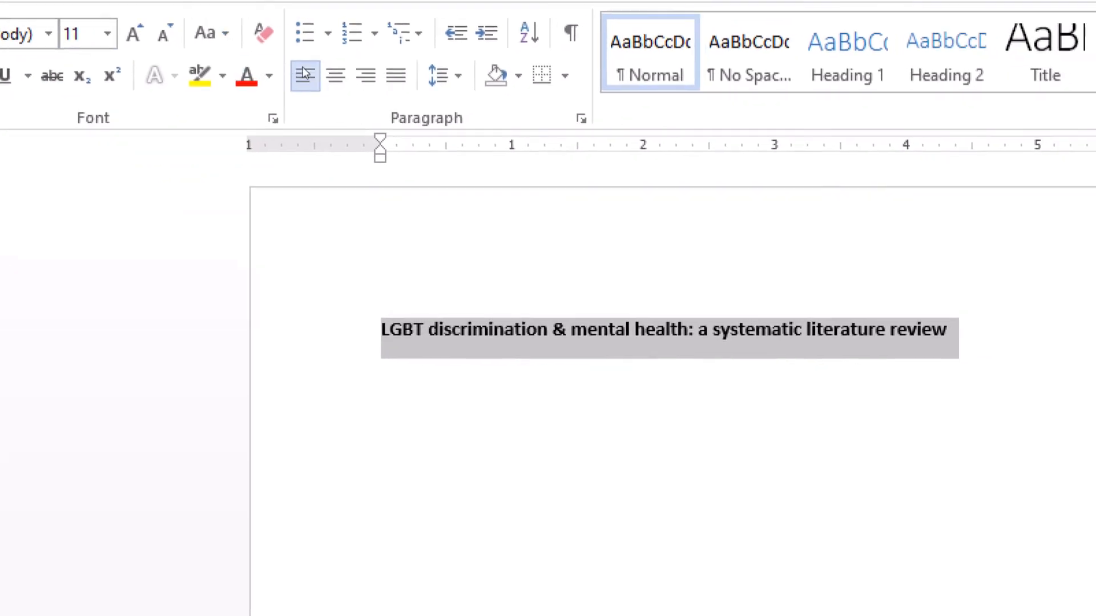
{"action": "left_click", "coordinate": [368, 80]}
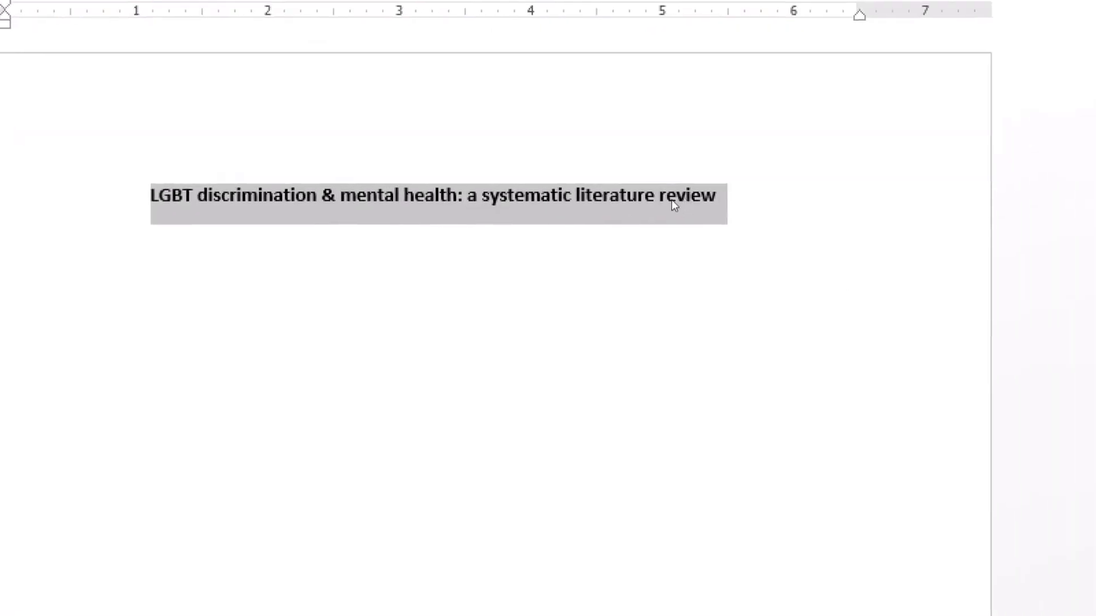
{"action": "left_click", "coordinate": [861, 179]}
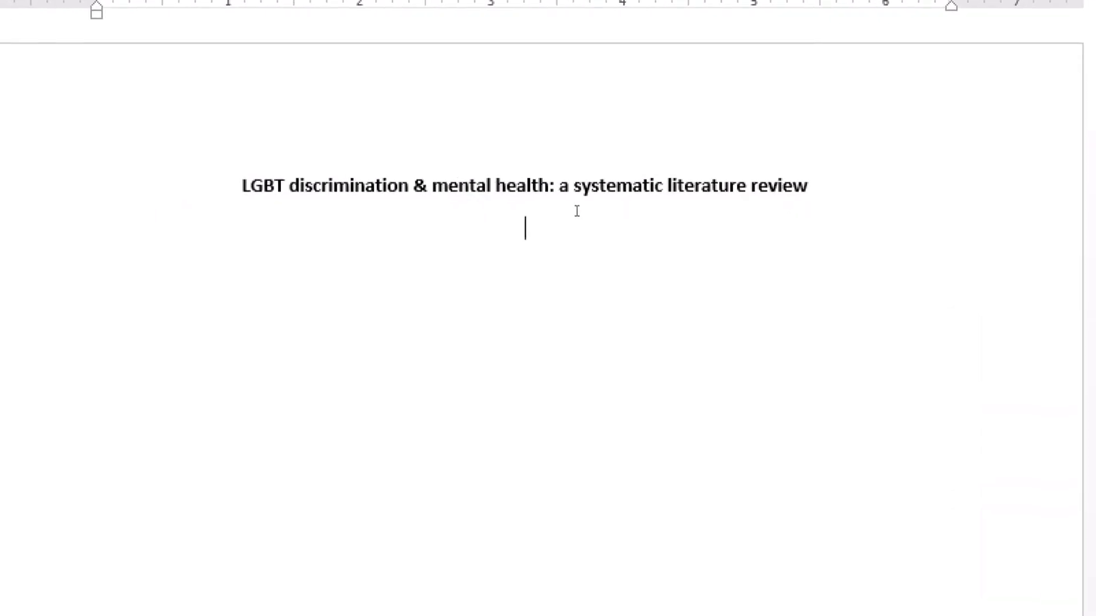
{"action": "left_click", "coordinate": [520, 602]}
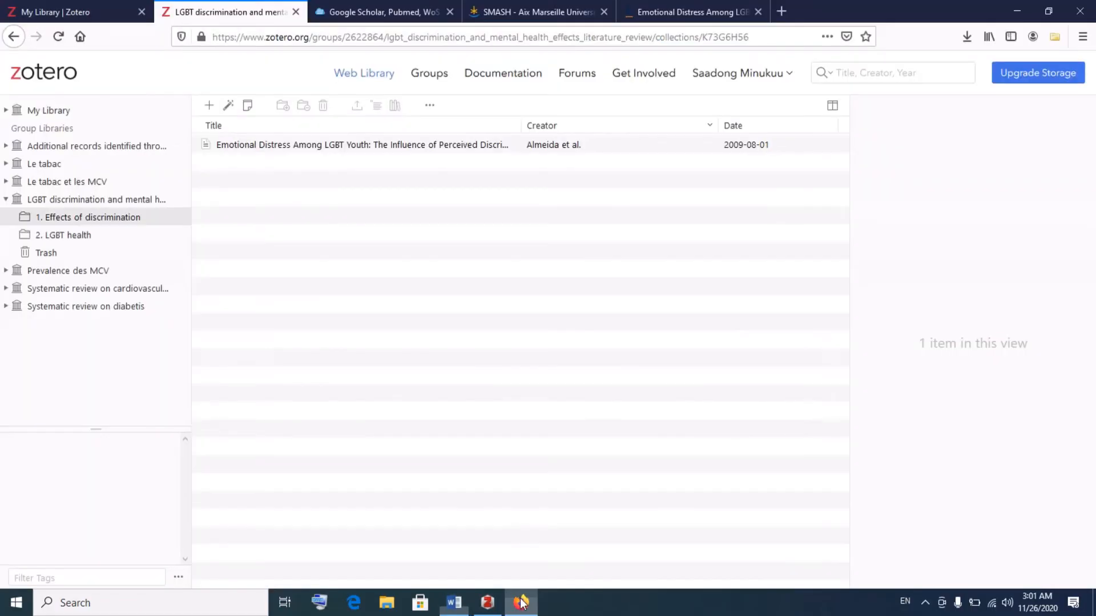
{"action": "left_click", "coordinate": [521, 602]}
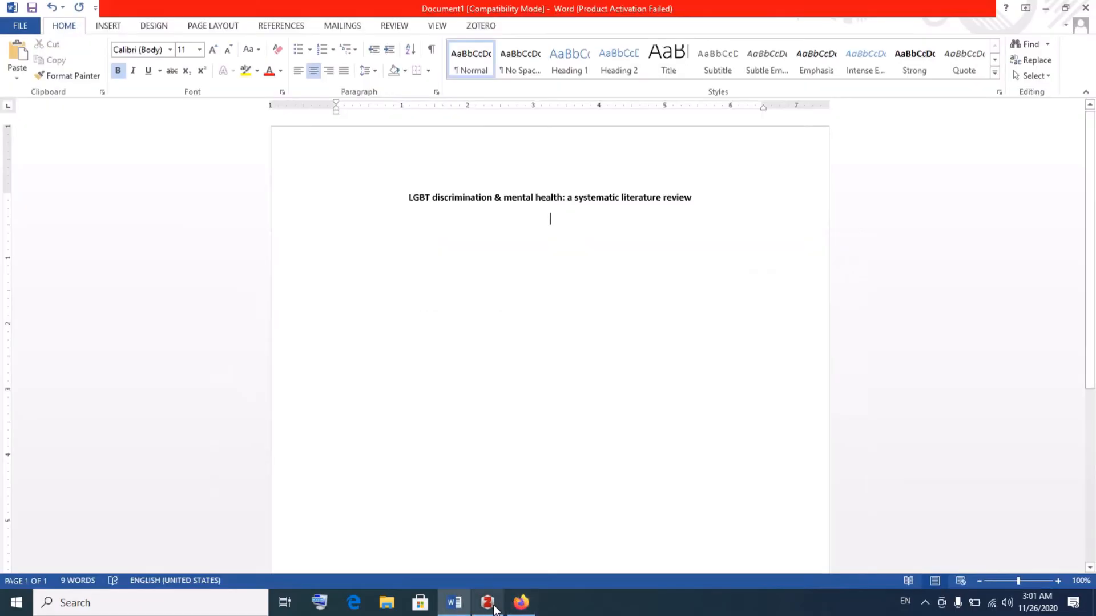
Open the article's Springer Link page in Firefox from its Zotero record
{"action": "left_click", "coordinate": [488, 603]}
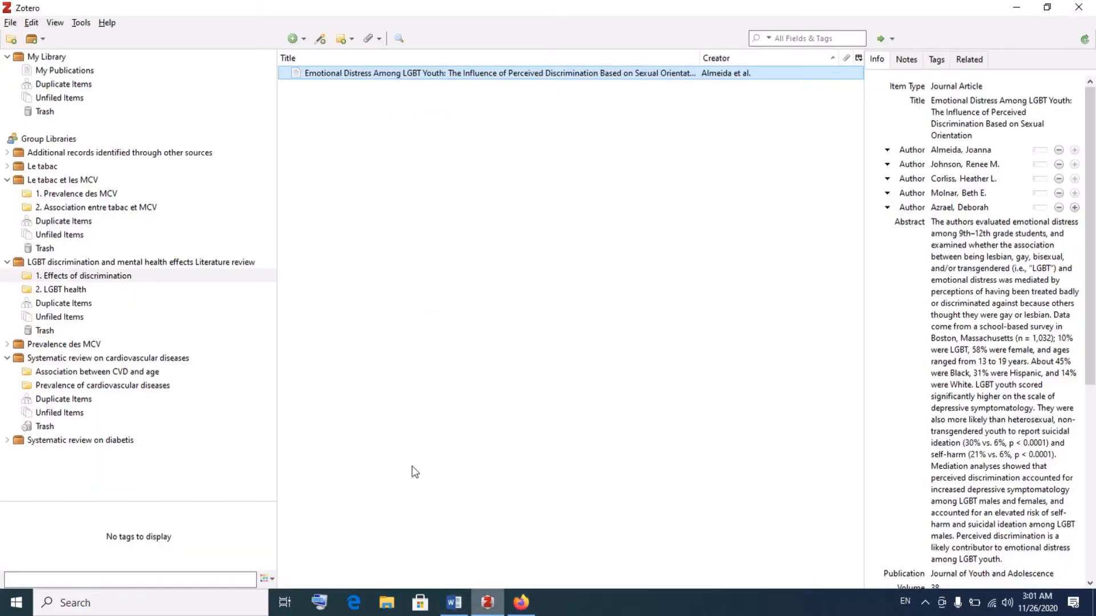
{"action": "double_click", "coordinate": [339, 78]}
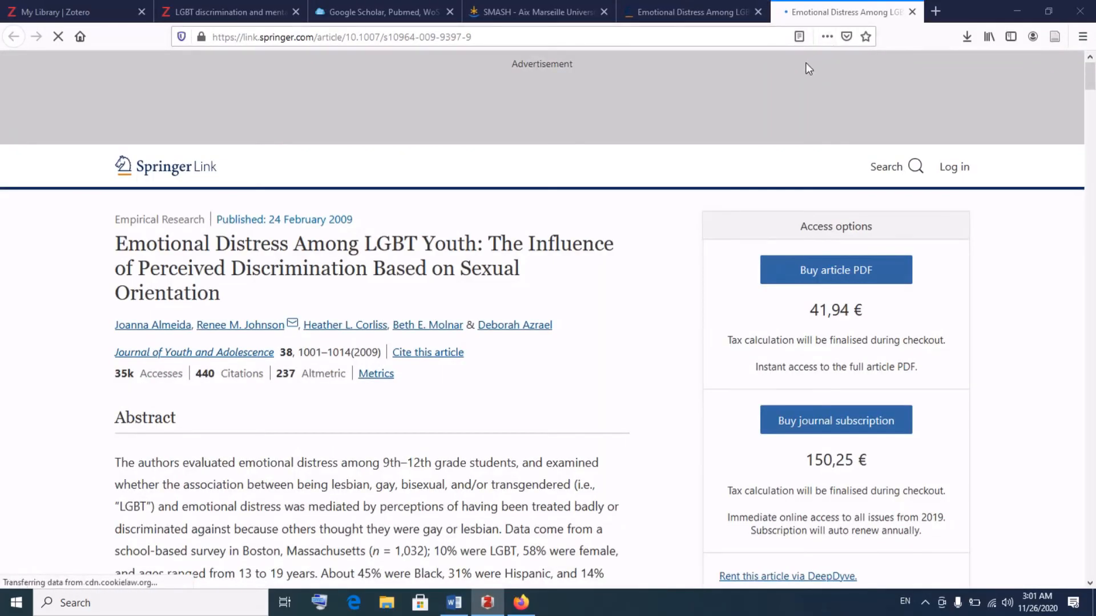
{"action": "left_click", "coordinate": [912, 12]}
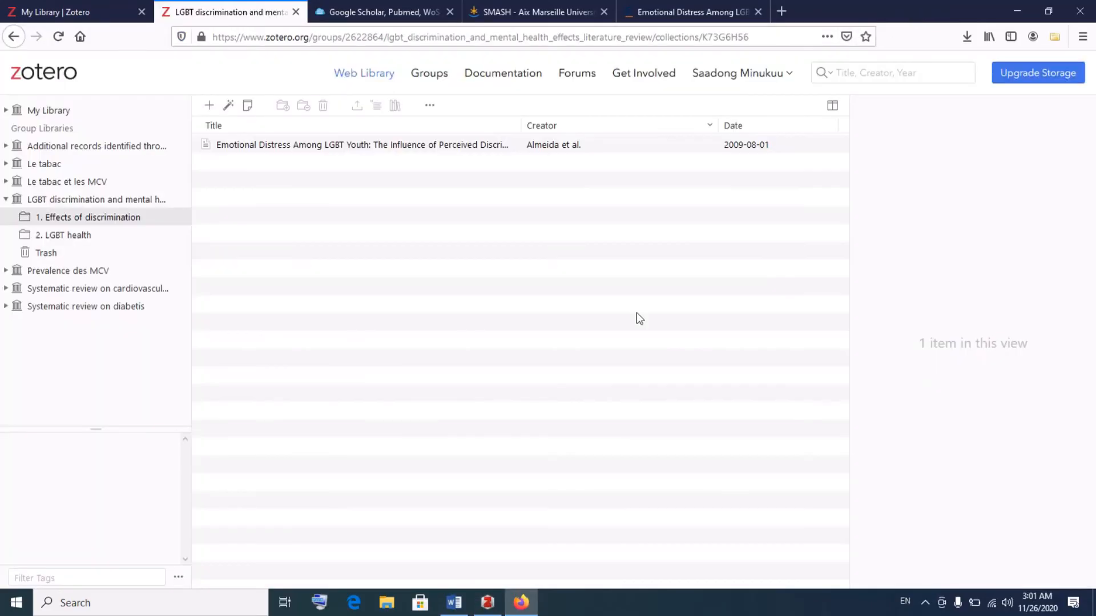
{"action": "left_click", "coordinate": [487, 603]}
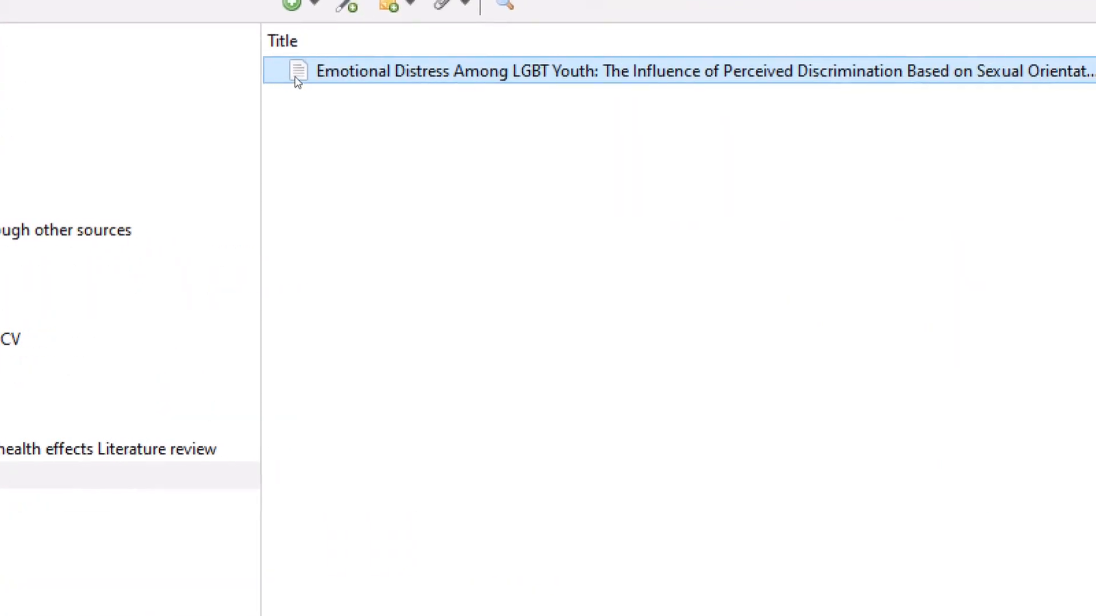
{"action": "double_click", "coordinate": [306, 79]}
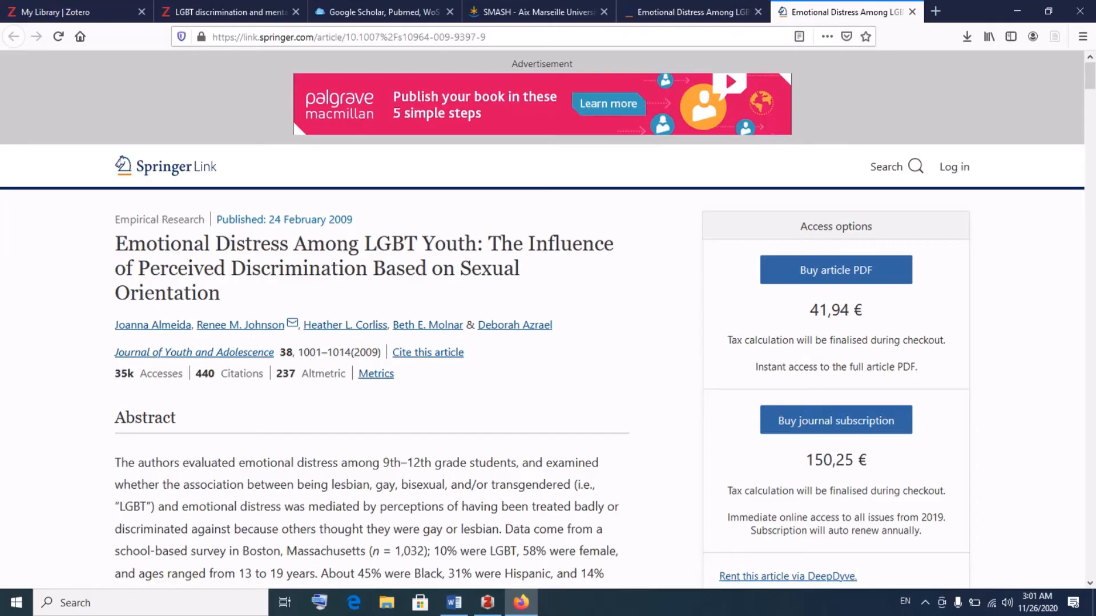
Open the article's abstract field in Zotero for editing, then return to the Springer page
{"action": "left_click", "coordinate": [486, 603]}
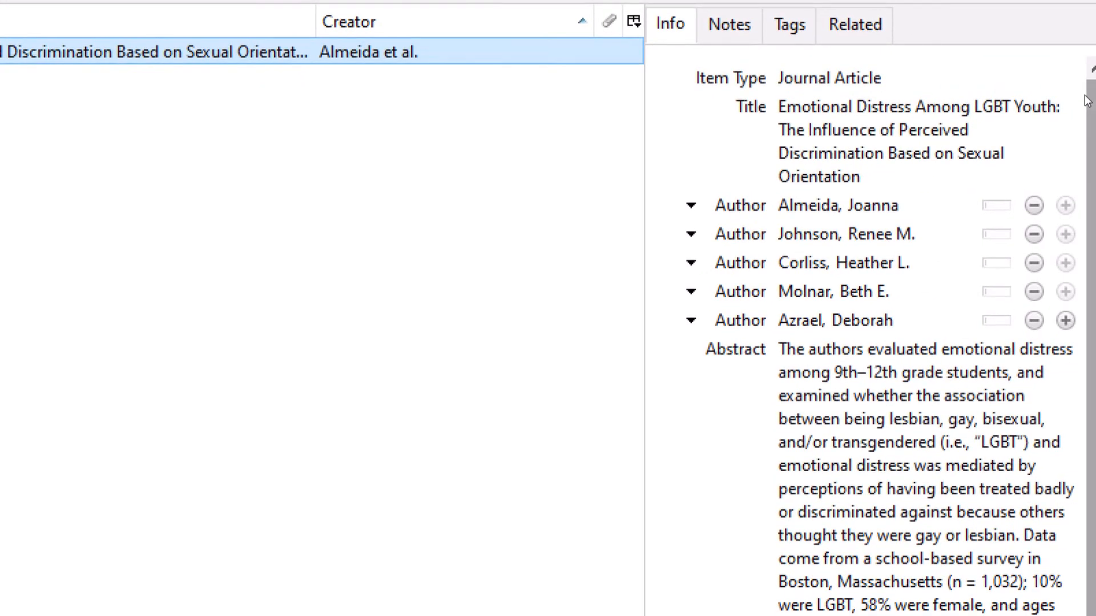
{"action": "left_click", "coordinate": [1032, 461]}
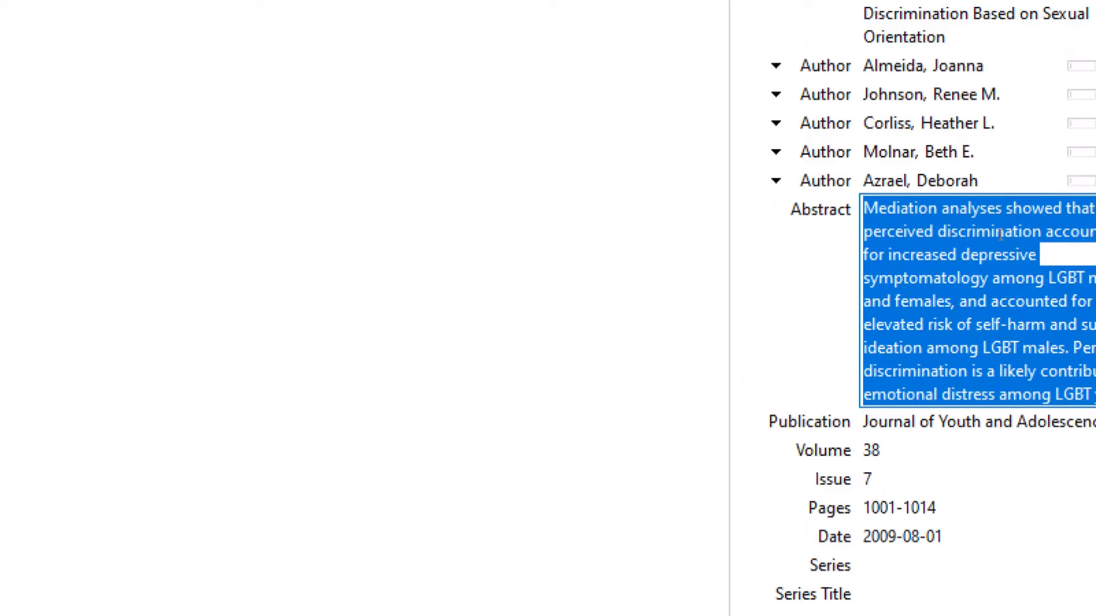
{"action": "left_click", "coordinate": [1000, 234]}
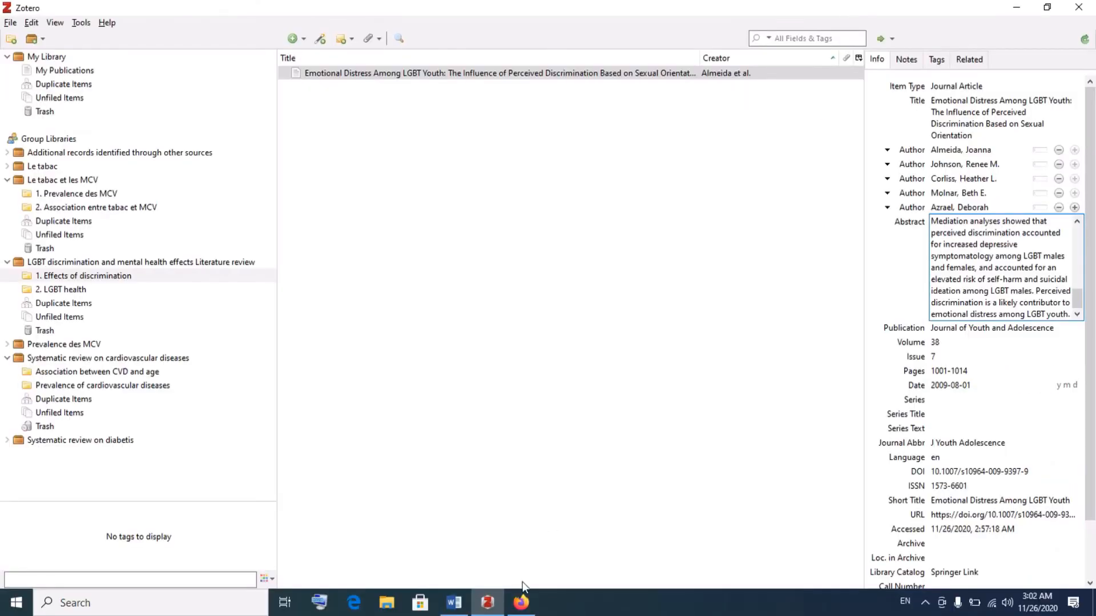
{"action": "left_click", "coordinate": [521, 603]}
Select the Springer abstract text from 'The authors' through 'symptomatology.'
{"action": "scroll", "coordinate": [340, 497], "scroll_direction": "down", "scroll_amount": 2}
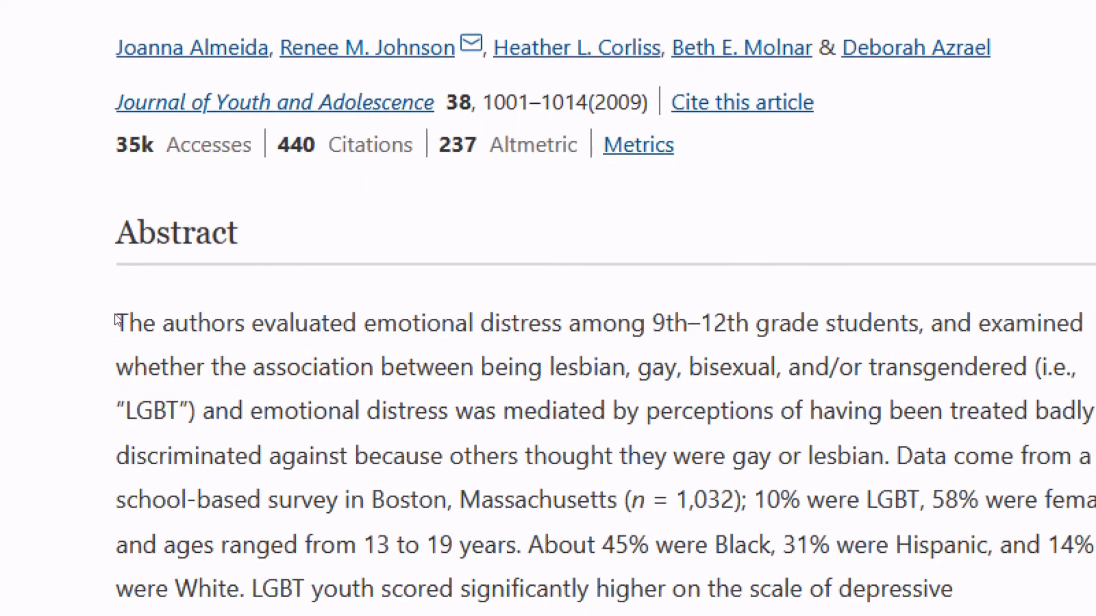
{"action": "left_click_drag", "start_coordinate": [117, 319], "coordinate": [904, 553]}
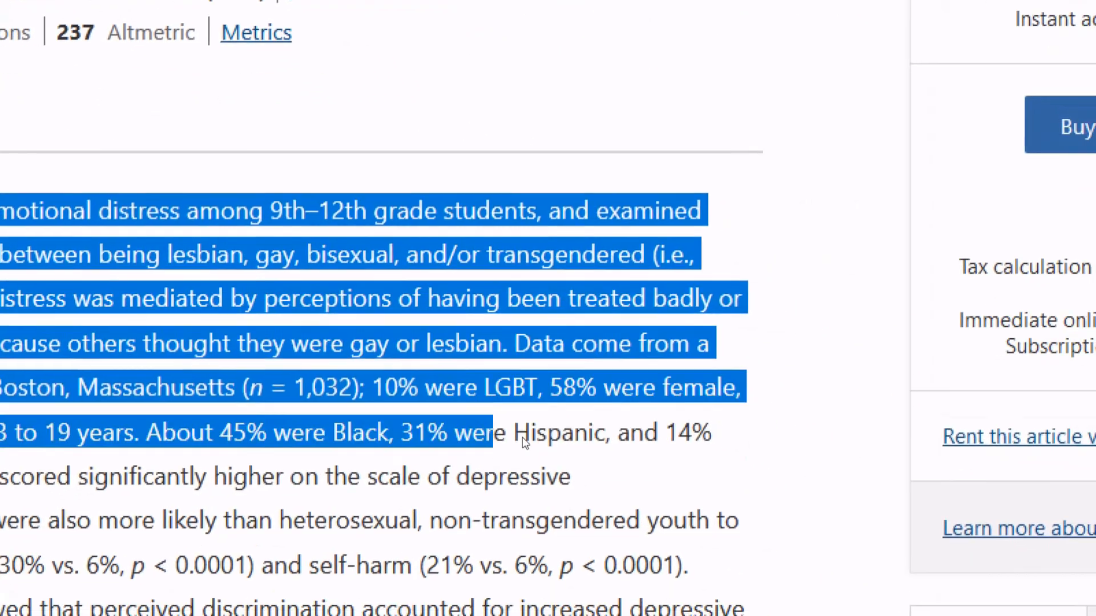
{"action": "left_click_drag", "start_coordinate": [524, 443], "coordinate": [557, 468]}
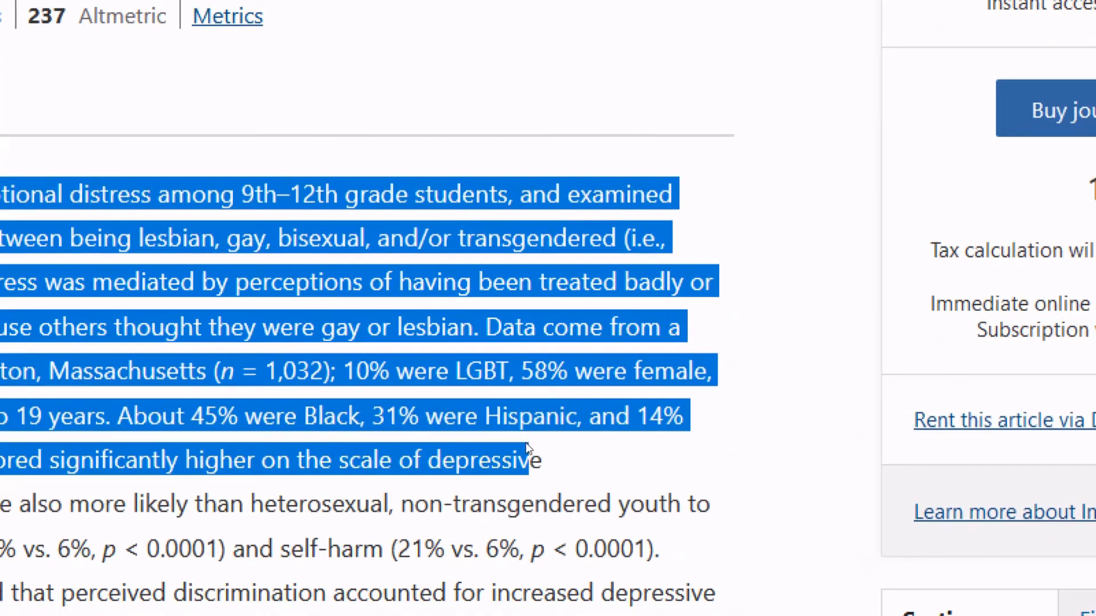
{"action": "left_click", "coordinate": [528, 444]}
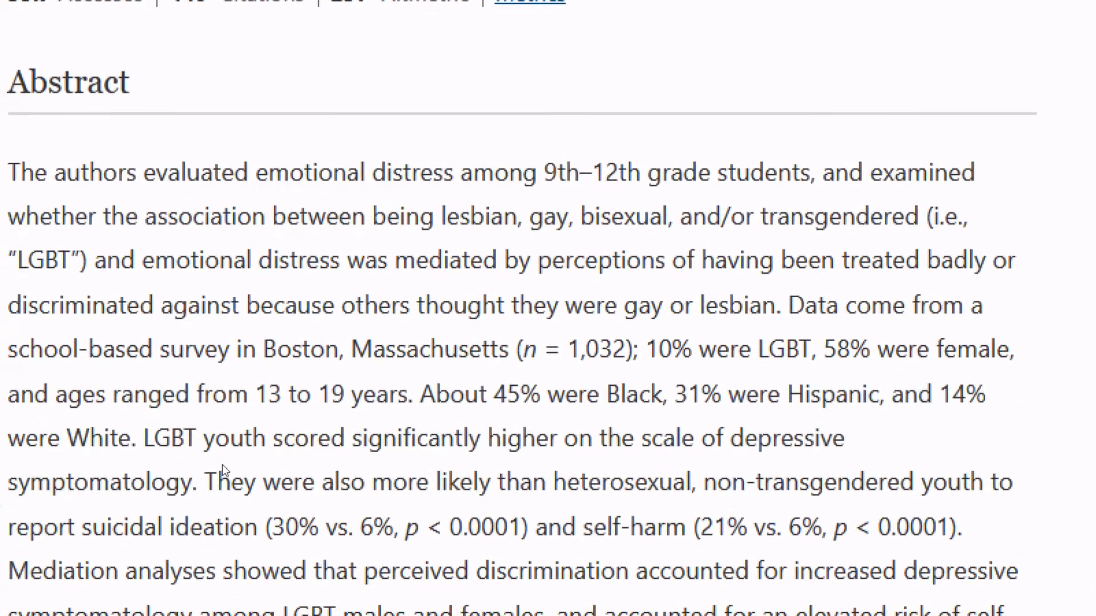
{"action": "left_click_drag", "start_coordinate": [211, 476], "coordinate": [25, 162]}
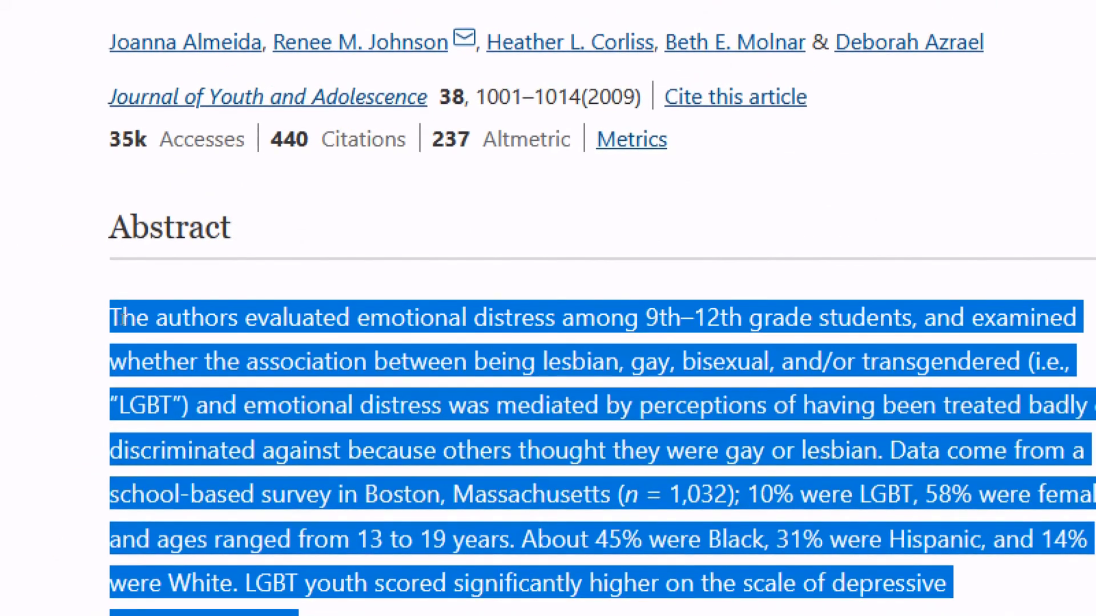
Copy the selected abstract text and switch back to the Word document
{"action": "right_click", "coordinate": [135, 324]}
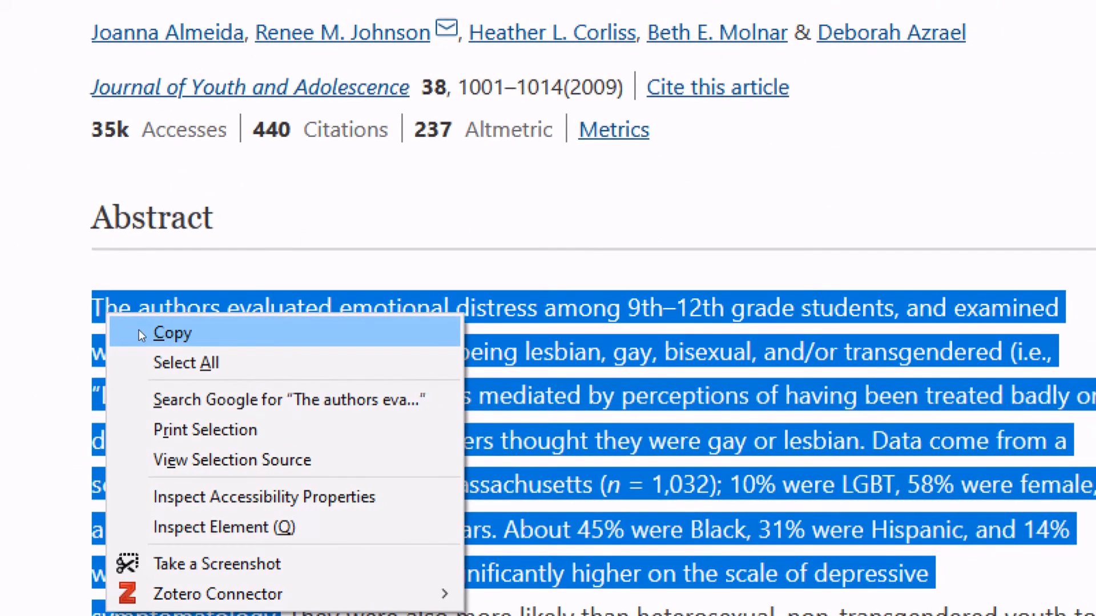
{"action": "left_click", "coordinate": [157, 340]}
{"action": "key", "text": "Menu"}
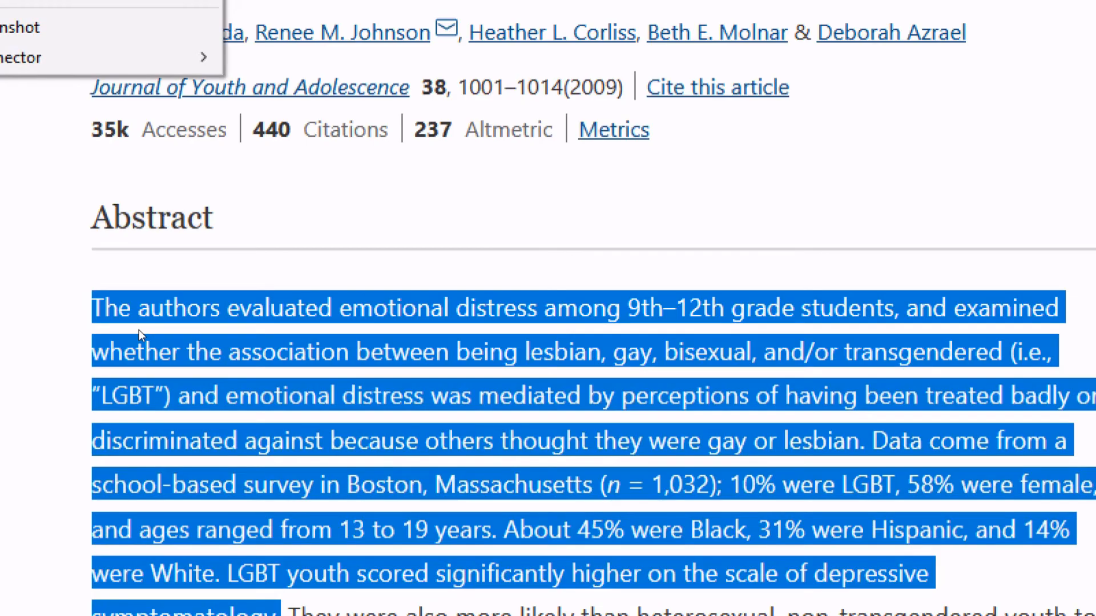
{"action": "key", "text": "Escape"}
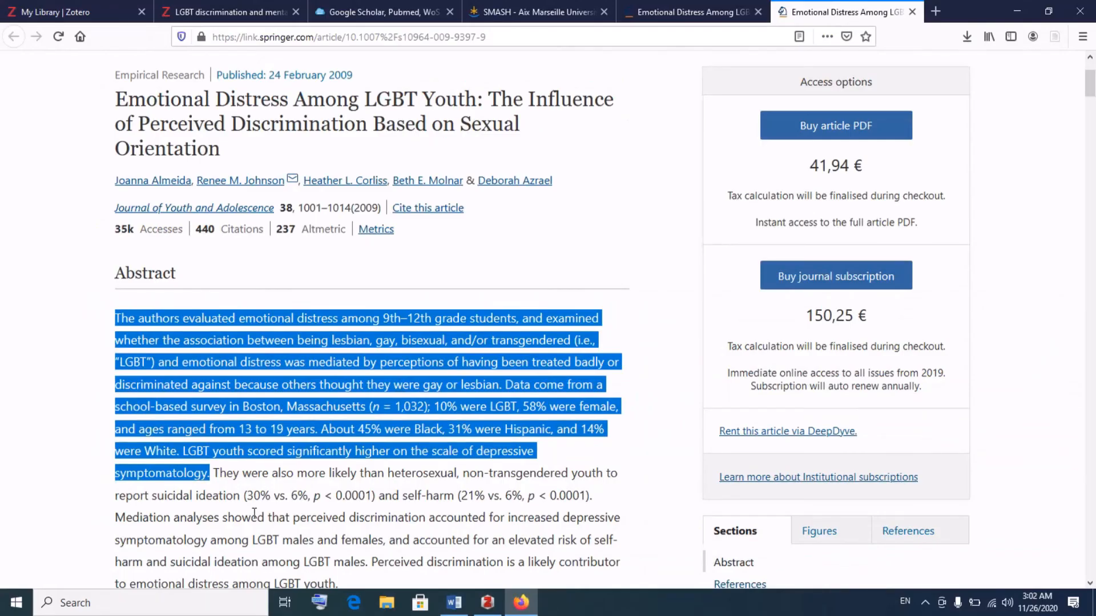
{"action": "left_click", "coordinate": [454, 602]}
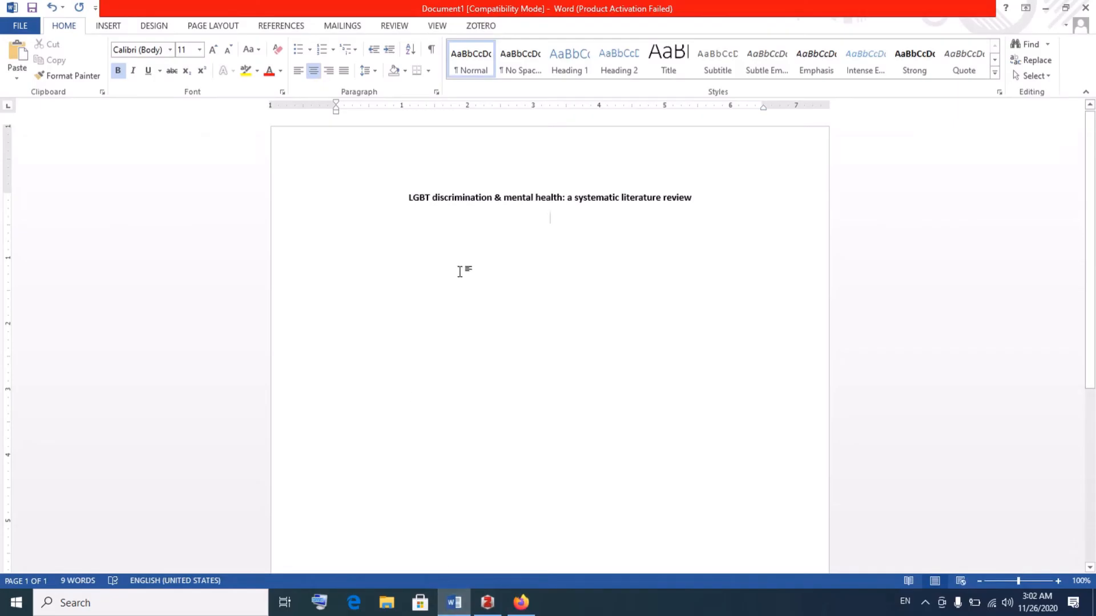
Paste the abstract below the title, removing bold and justifying the paragraph
{"action": "right_click", "coordinate": [538, 230]}
{"action": "left_click", "coordinate": [604, 290]}
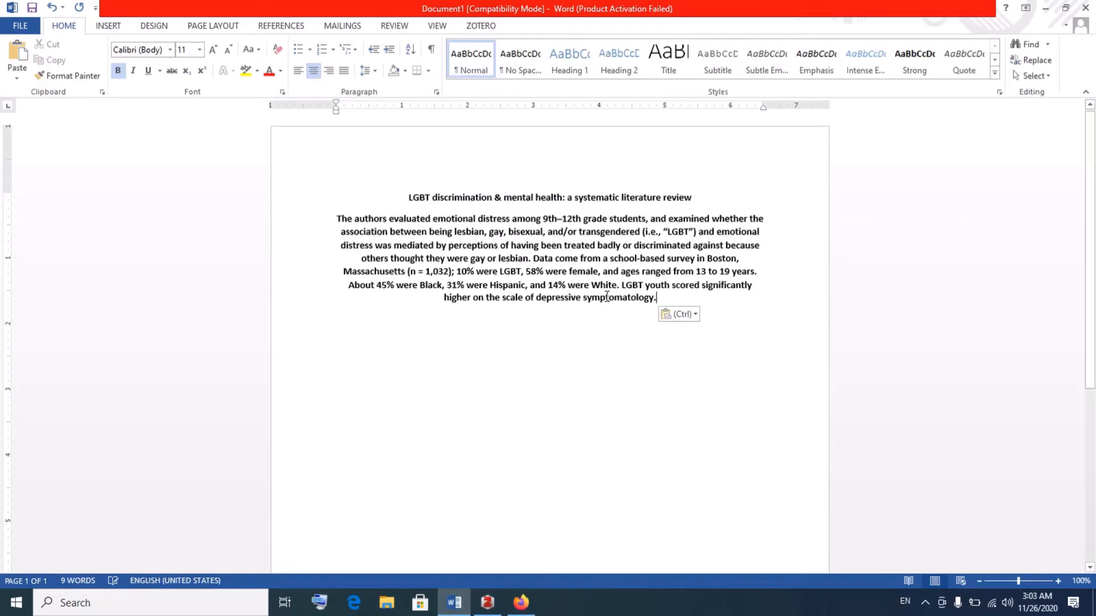
{"action": "left_click_drag", "start_coordinate": [657, 298], "coordinate": [308, 228]}
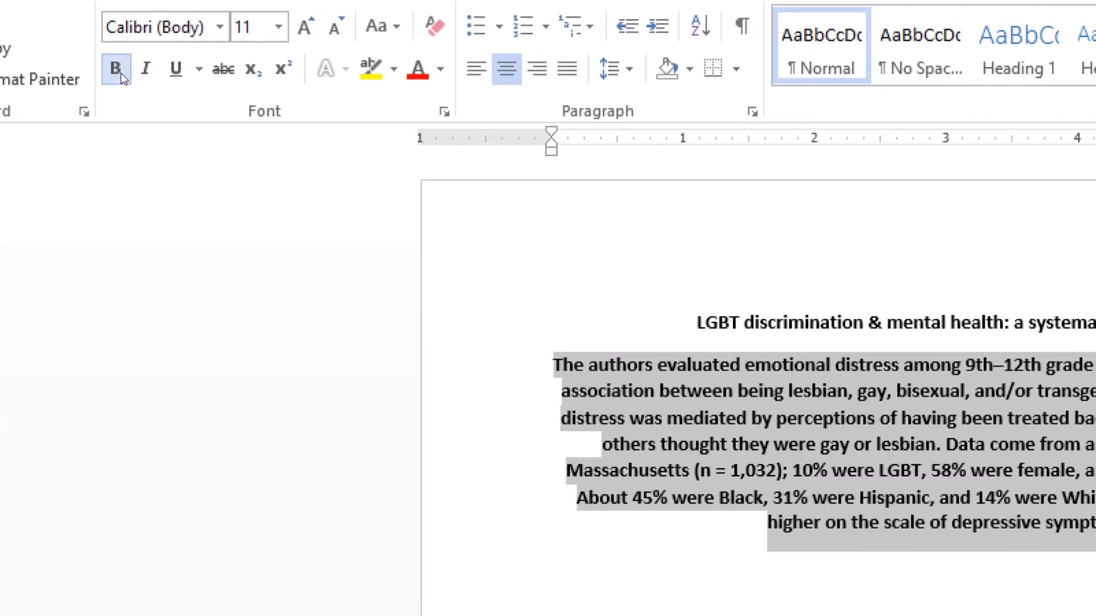
{"action": "left_click", "coordinate": [116, 69]}
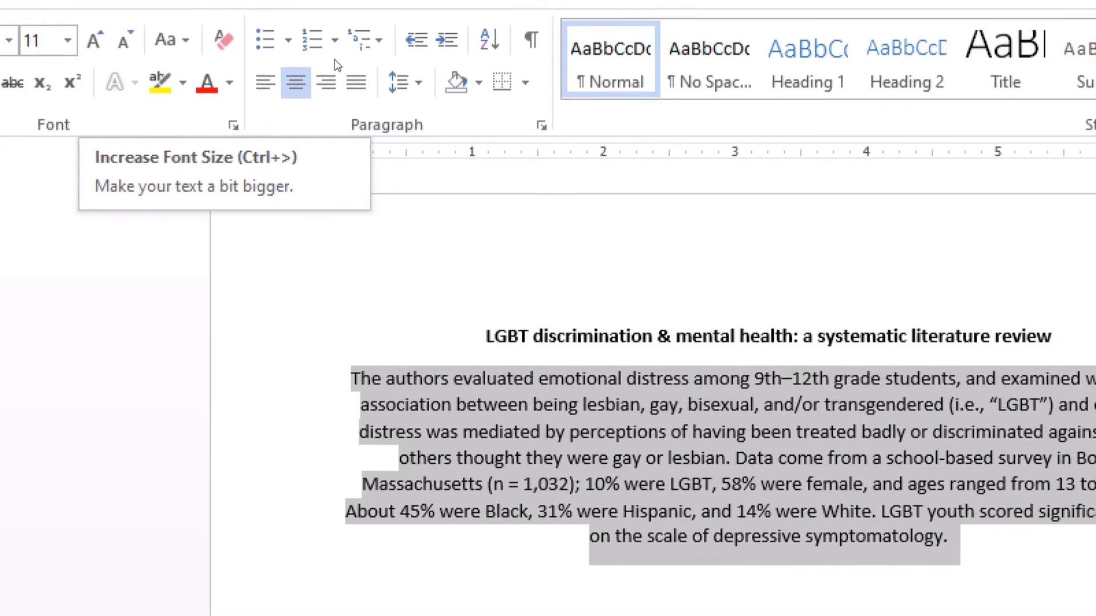
{"action": "left_click", "coordinate": [354, 91]}
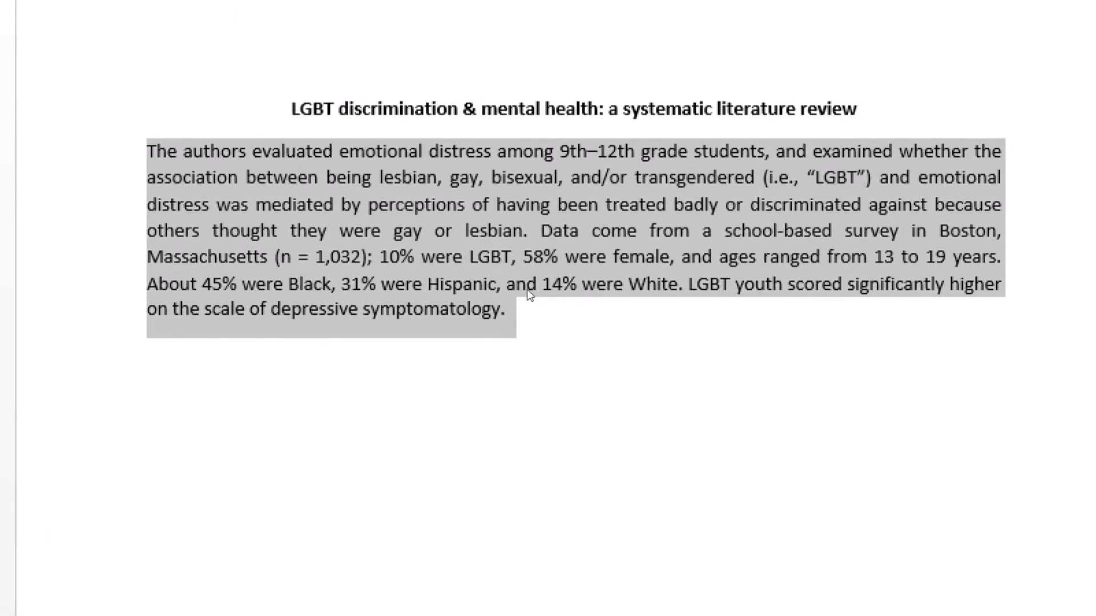
{"action": "left_click", "coordinate": [711, 504]}
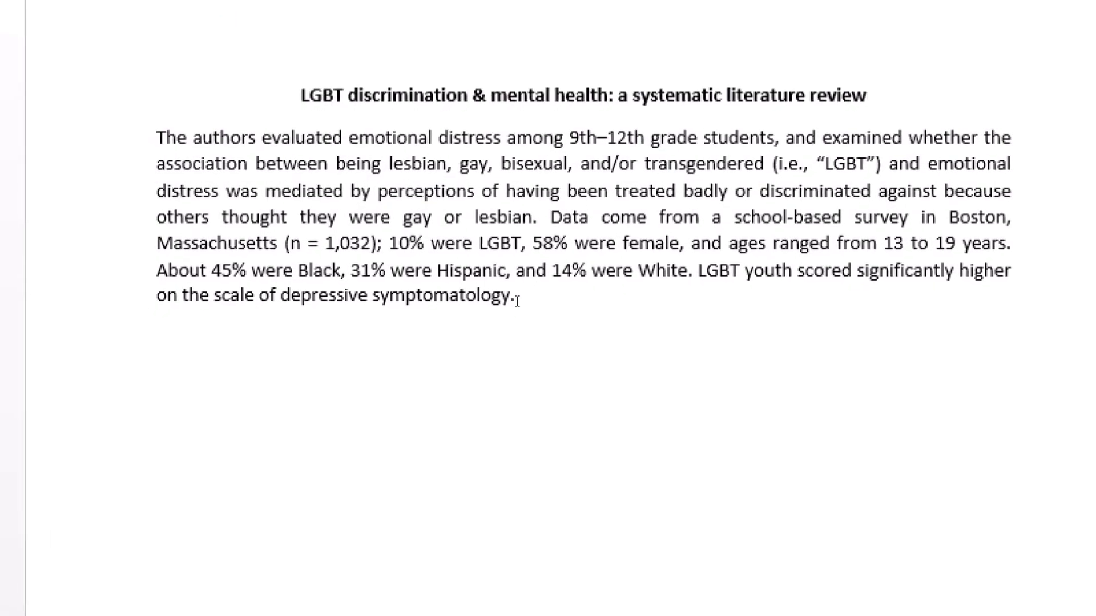